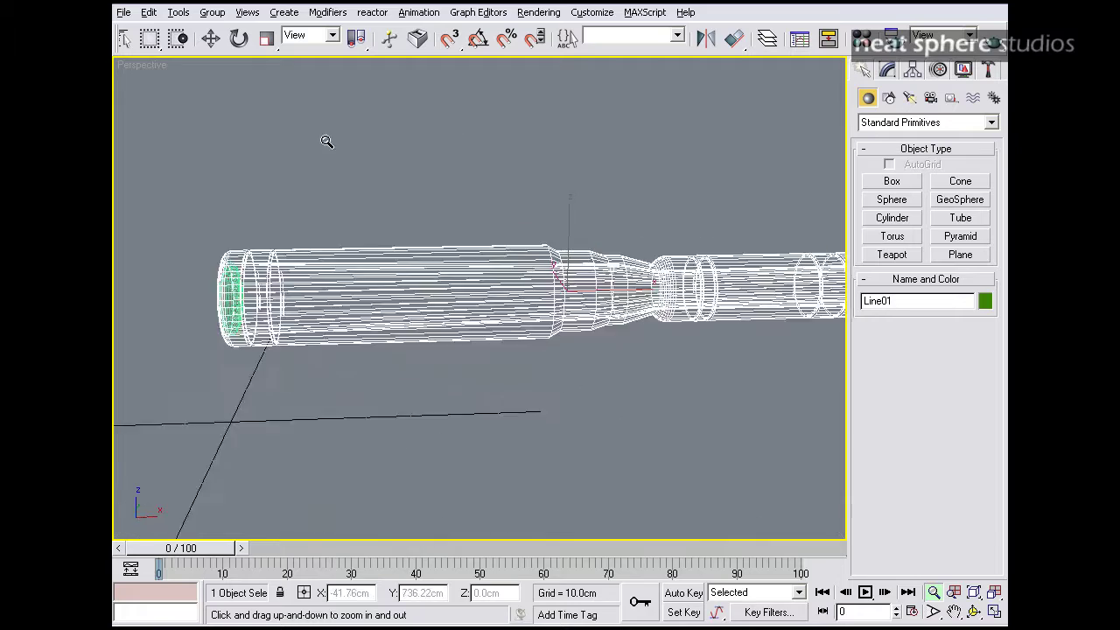
Step: Inspect the lathed scope tube in the Perspective view with shading and edged faces from several angles
{"action": "right_click", "coordinate": [297, 355]}
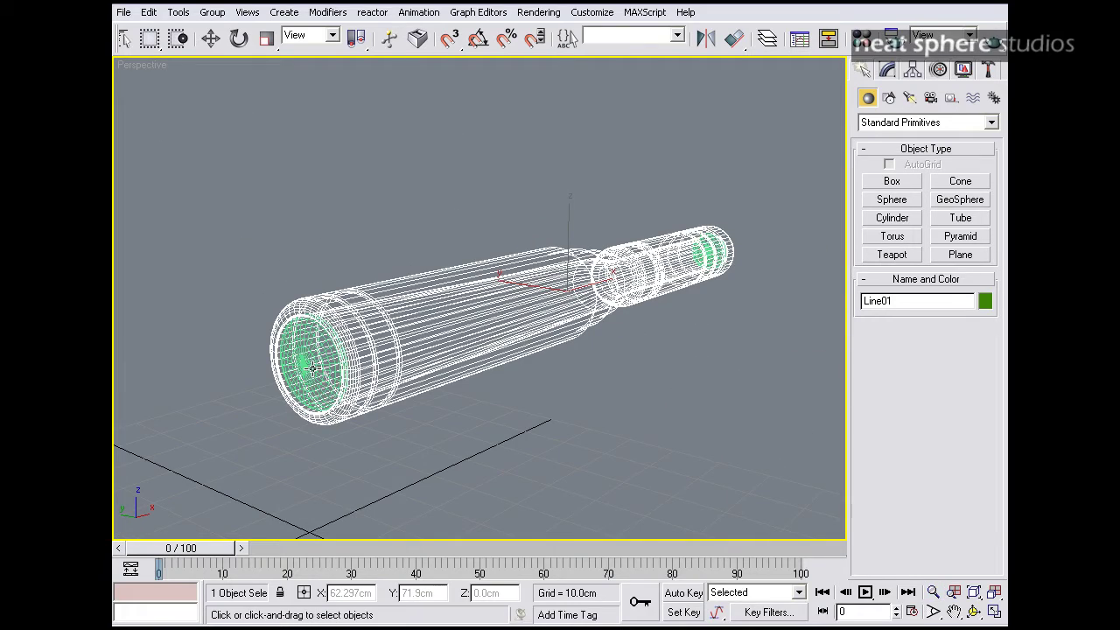
{"action": "key", "text": "F3"}
{"action": "key", "text": "F4"}
{"action": "middle_click_drag", "start_coordinate": [375, 318], "coordinate": [437, 335], "text": "alt"}
{"action": "key", "text": "alt+z"}
{"action": "left_click_drag", "start_coordinate": [455, 302], "coordinate": [476, 322]}
{"action": "middle_click_drag", "start_coordinate": [476, 322], "coordinate": [529, 325], "text": "alt"}
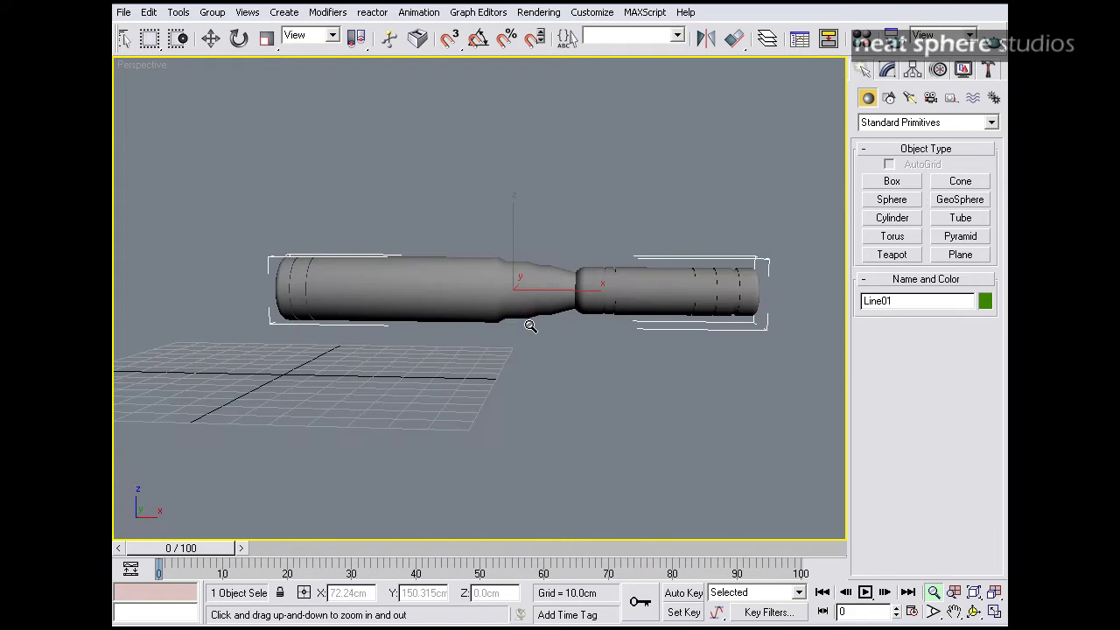
{"action": "key", "text": "F3"}
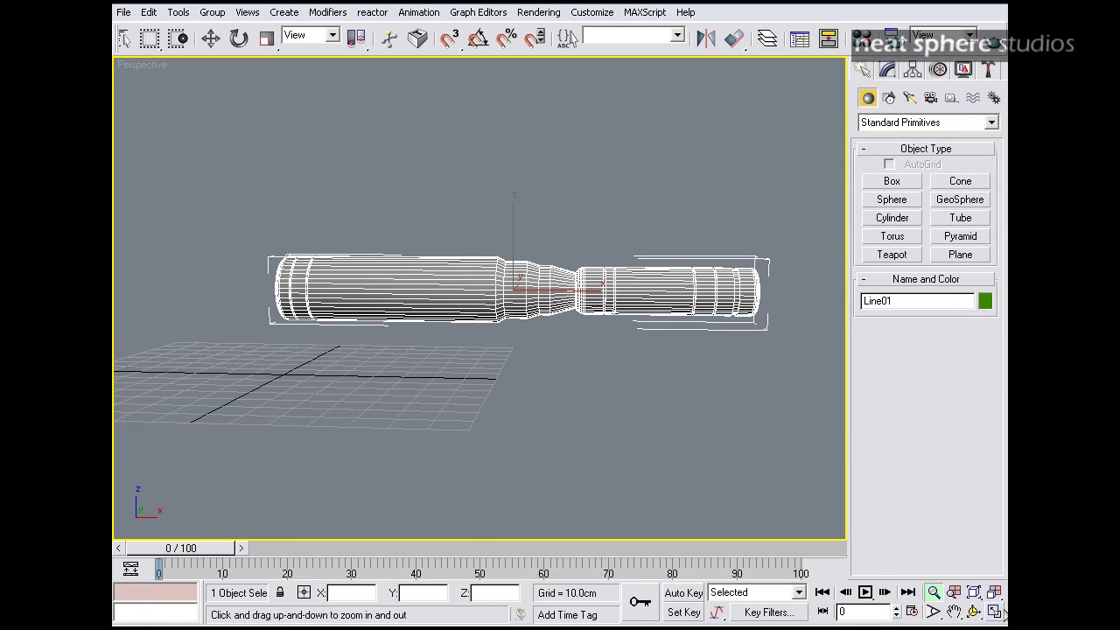
Step: Frame the turret knob of the reference image closely in a maximized Front viewport
{"action": "left_click", "coordinate": [995, 611]}
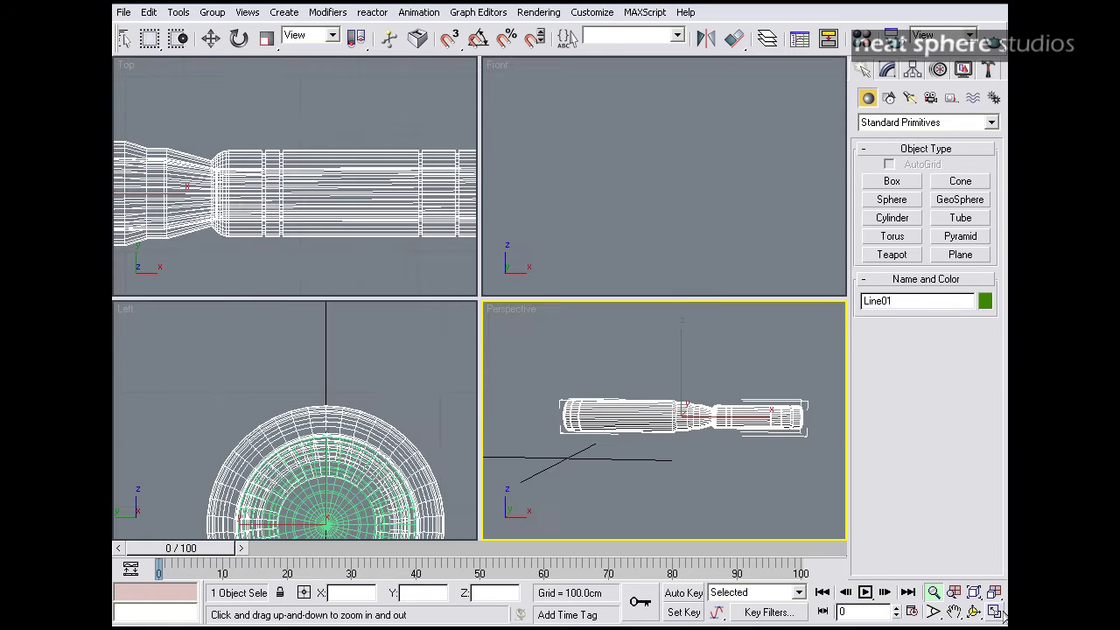
{"action": "right_click", "coordinate": [740, 223]}
{"action": "middle_click_drag", "start_coordinate": [748, 218], "coordinate": [708, 224]}
{"action": "key", "text": "alt+z"}
{"action": "left_click_drag", "start_coordinate": [689, 237], "coordinate": [755, 120]}
{"action": "middle_click_drag", "start_coordinate": [788, 227], "coordinate": [580, 239]}
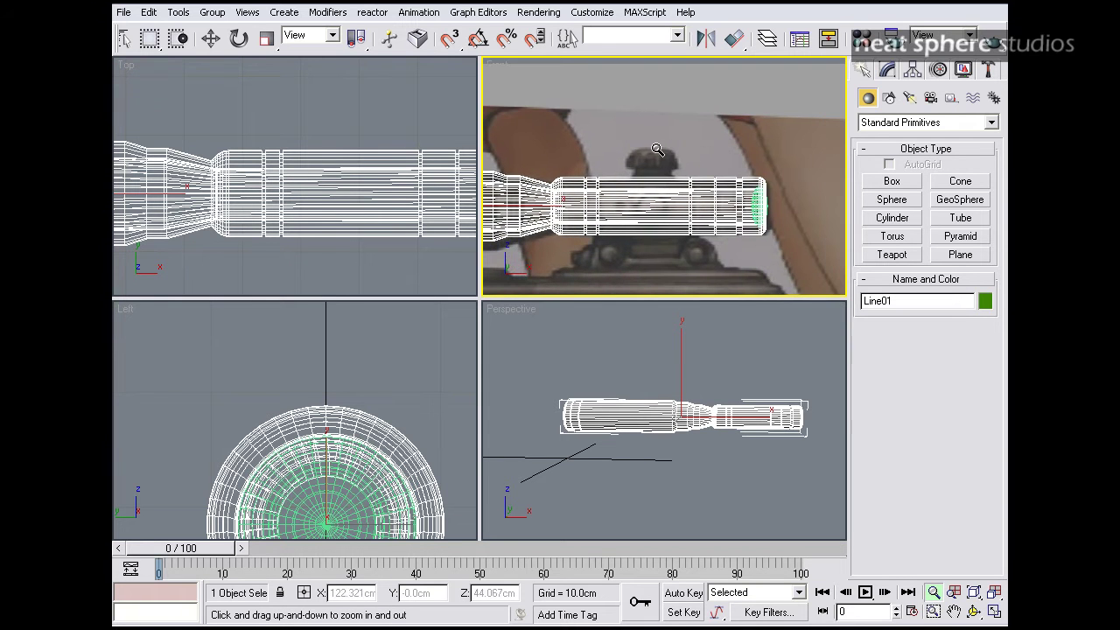
{"action": "left_click_drag", "start_coordinate": [658, 213], "coordinate": [680, 140]}
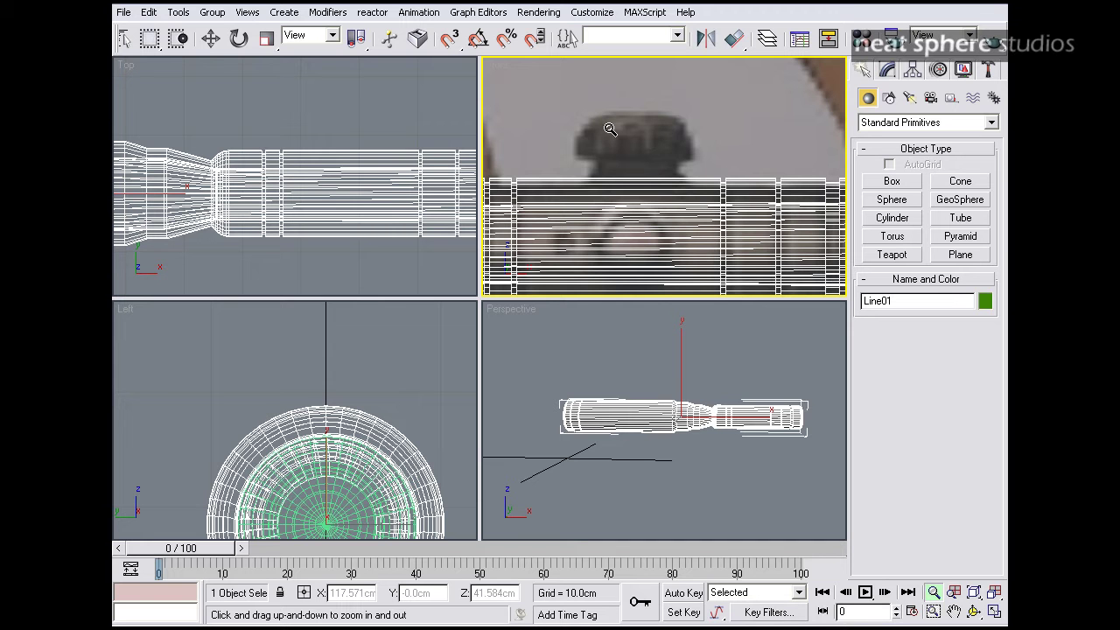
{"action": "left_click", "coordinate": [994, 612]}
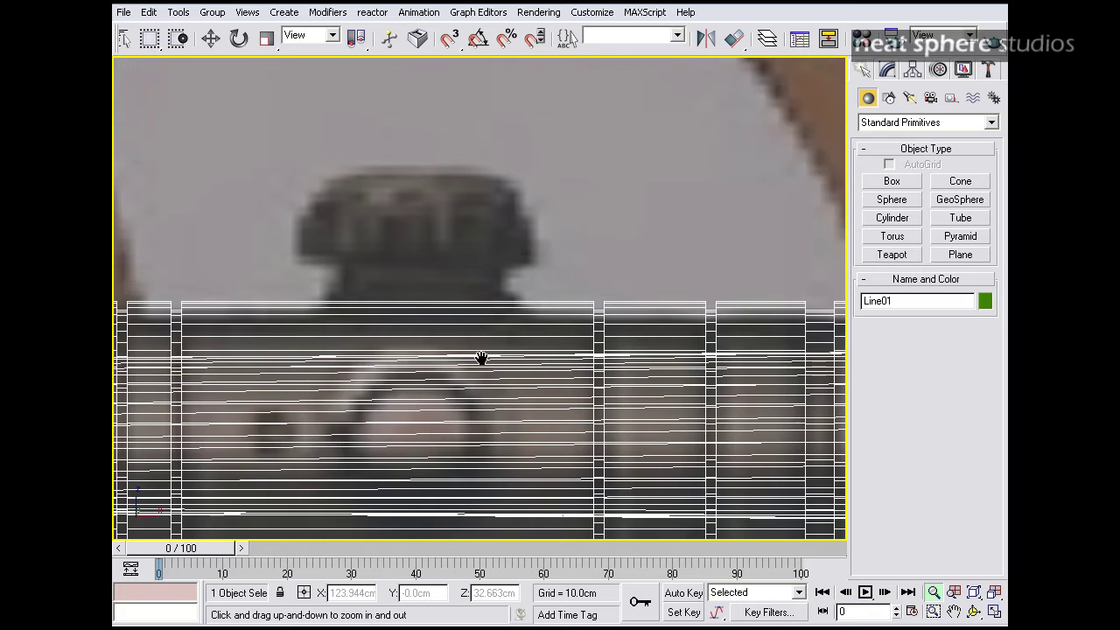
{"action": "middle_click_drag", "start_coordinate": [486, 364], "coordinate": [592, 382]}
{"action": "left_click_drag", "start_coordinate": [592, 382], "coordinate": [599, 364]}
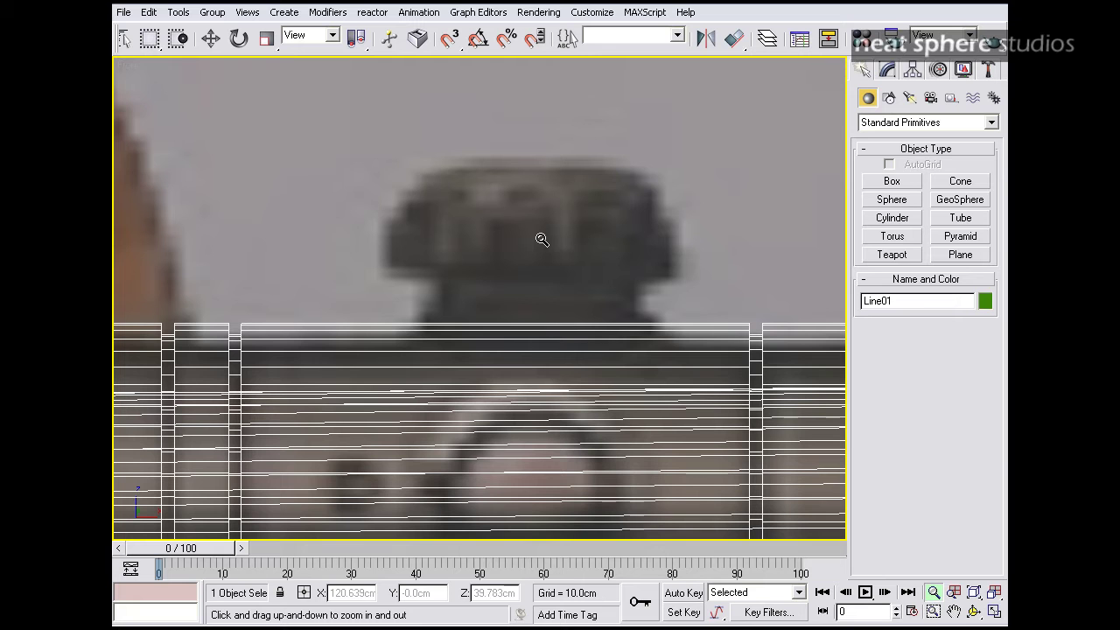
Step: Trace the right half of the knob's stepped silhouette with a Line, Drag Type Corner, from the tube surface up to the top centre
{"action": "left_click", "coordinate": [889, 97]}
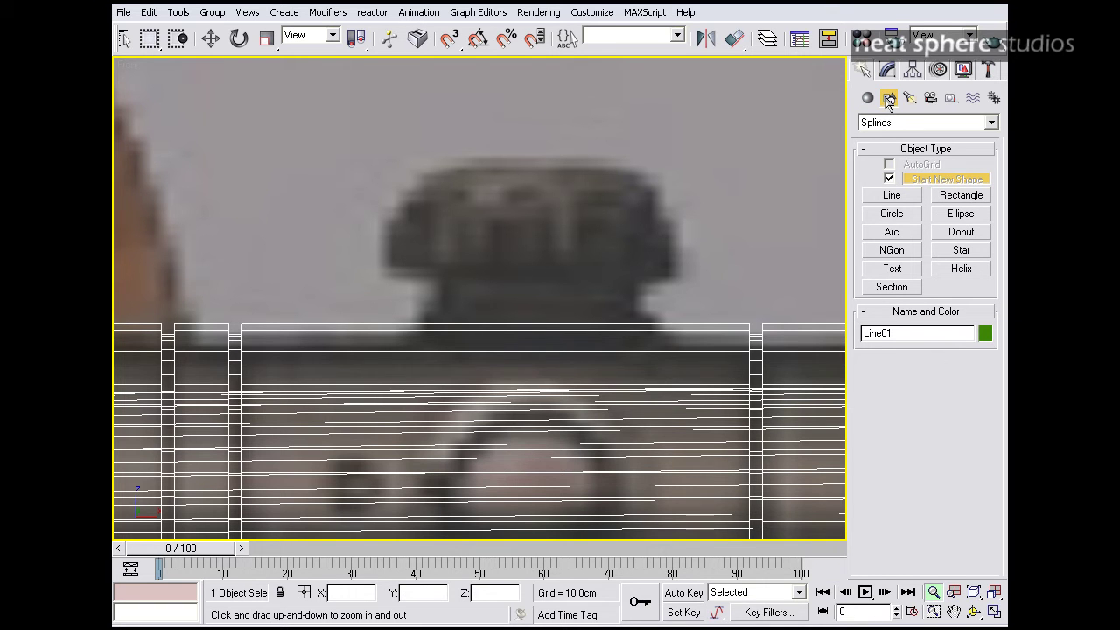
{"action": "left_click", "coordinate": [891, 195]}
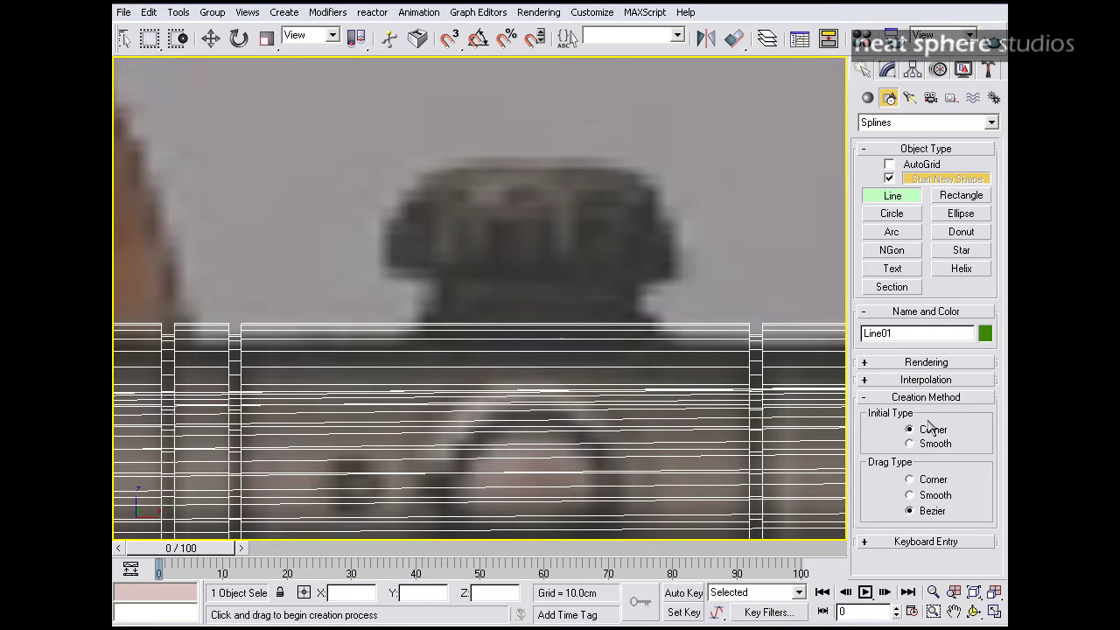
{"action": "left_click", "coordinate": [910, 479]}
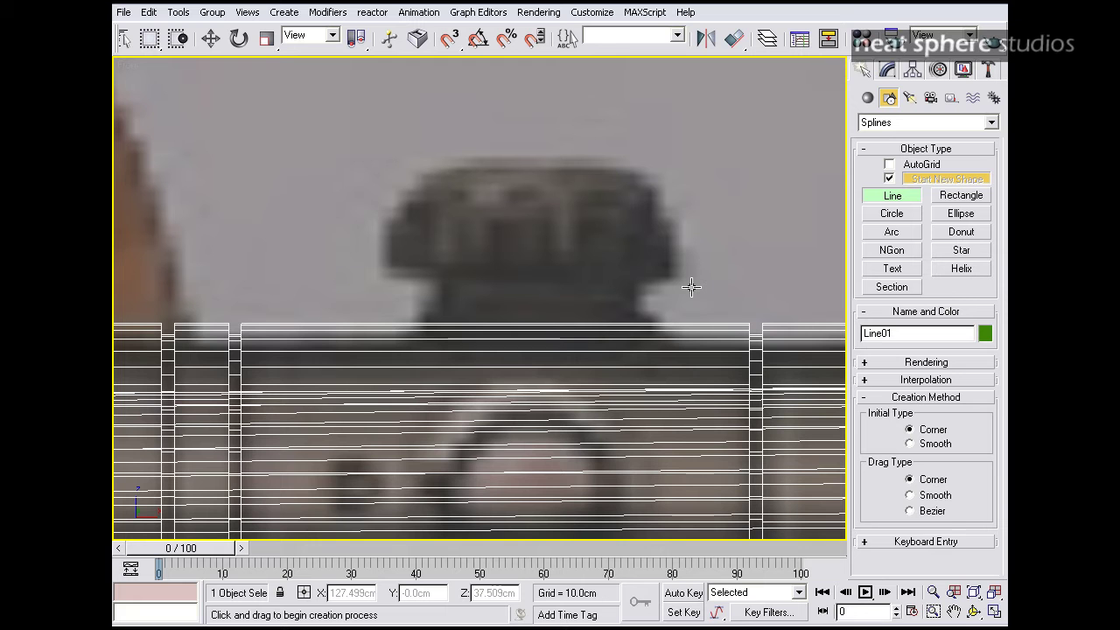
{"action": "left_click", "coordinate": [679, 349]}
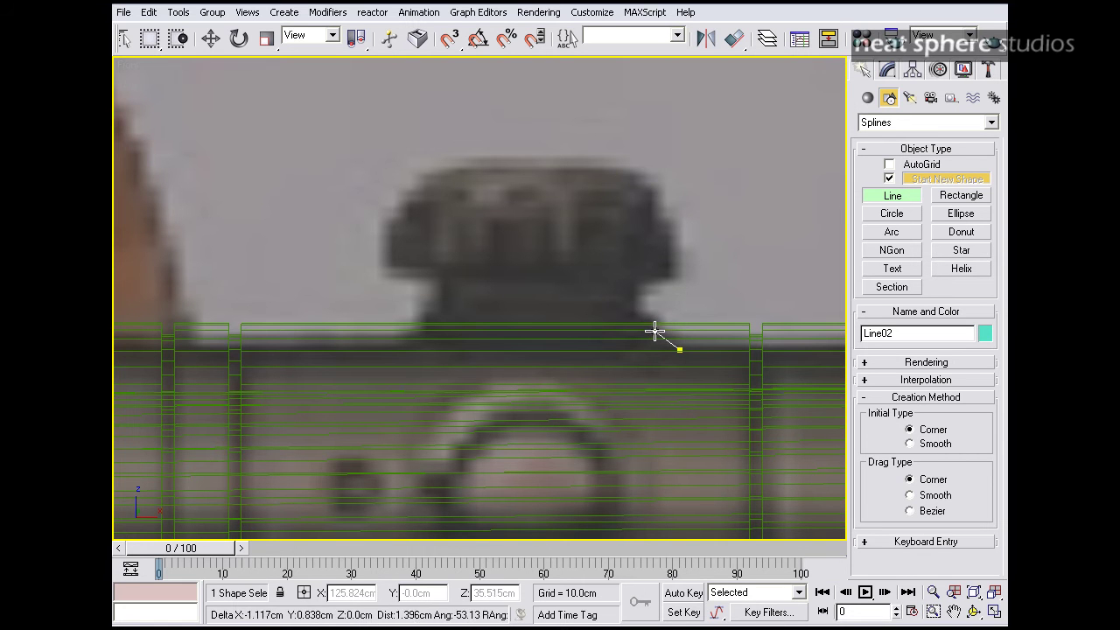
{"action": "left_click", "coordinate": [654, 331]}
{"action": "left_click", "coordinate": [654, 312]}
{"action": "left_click", "coordinate": [634, 311]}
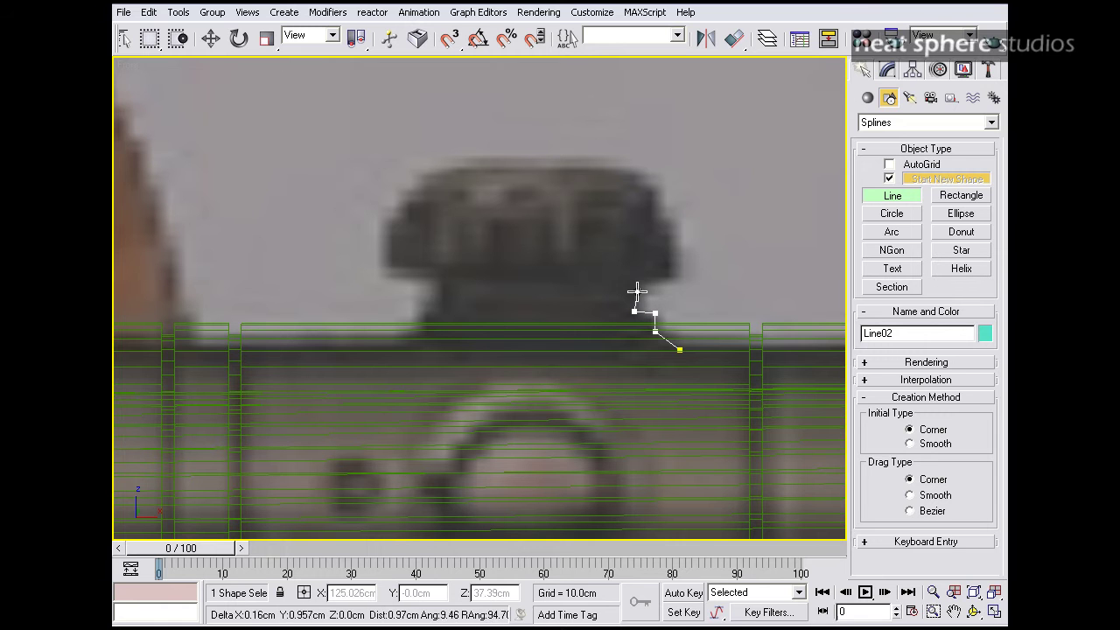
{"action": "left_click", "coordinate": [634, 273]}
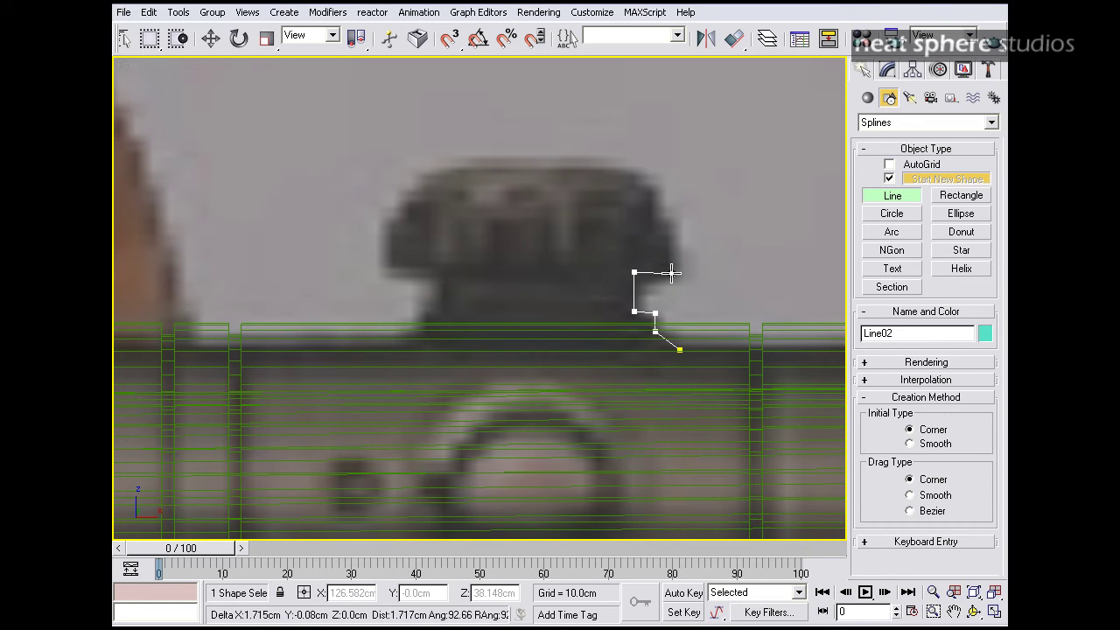
{"action": "left_click", "coordinate": [671, 273]}
{"action": "left_click", "coordinate": [670, 223]}
{"action": "left_click", "coordinate": [650, 222]}
{"action": "left_click", "coordinate": [649, 183]}
{"action": "left_click", "coordinate": [633, 184]}
{"action": "left_click", "coordinate": [633, 163]}
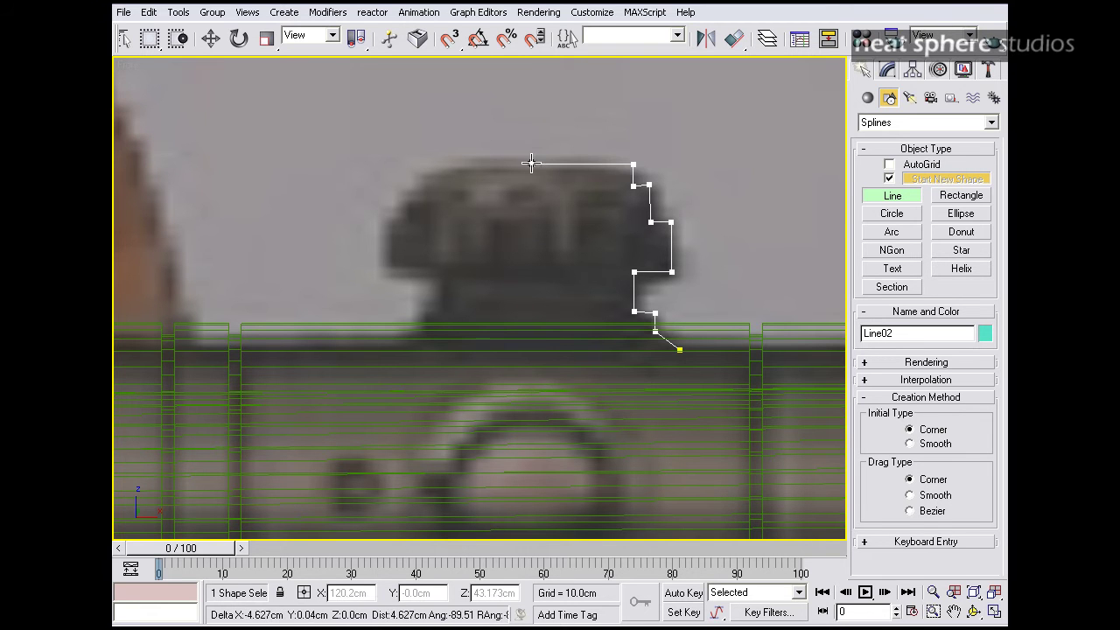
{"action": "left_click", "coordinate": [548, 164]}
{"action": "right_click", "coordinate": [637, 263]}
Step: Move the line's vertices at the upper step so its short horizontal and vertical segments run straight
{"action": "middle_click_drag", "start_coordinate": [693, 272], "coordinate": [652, 275]}
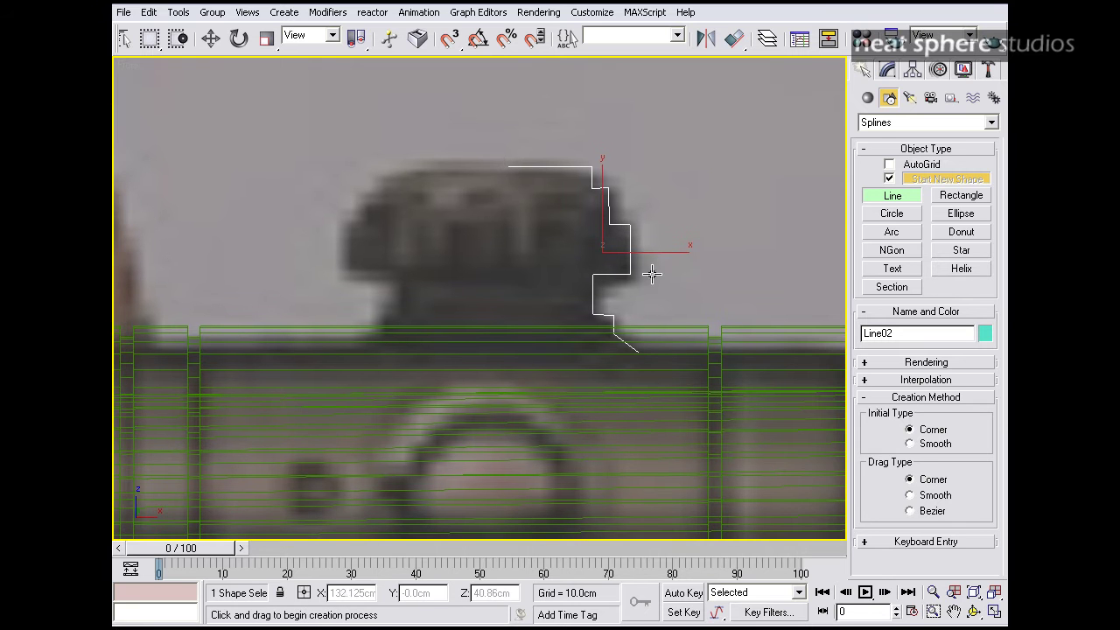
{"action": "left_click", "coordinate": [888, 69]}
{"action": "left_click", "coordinate": [903, 421]}
{"action": "scroll", "coordinate": [642, 186], "scroll_direction": "up", "scroll_amount": 8}
{"action": "left_click", "coordinate": [575, 245]}
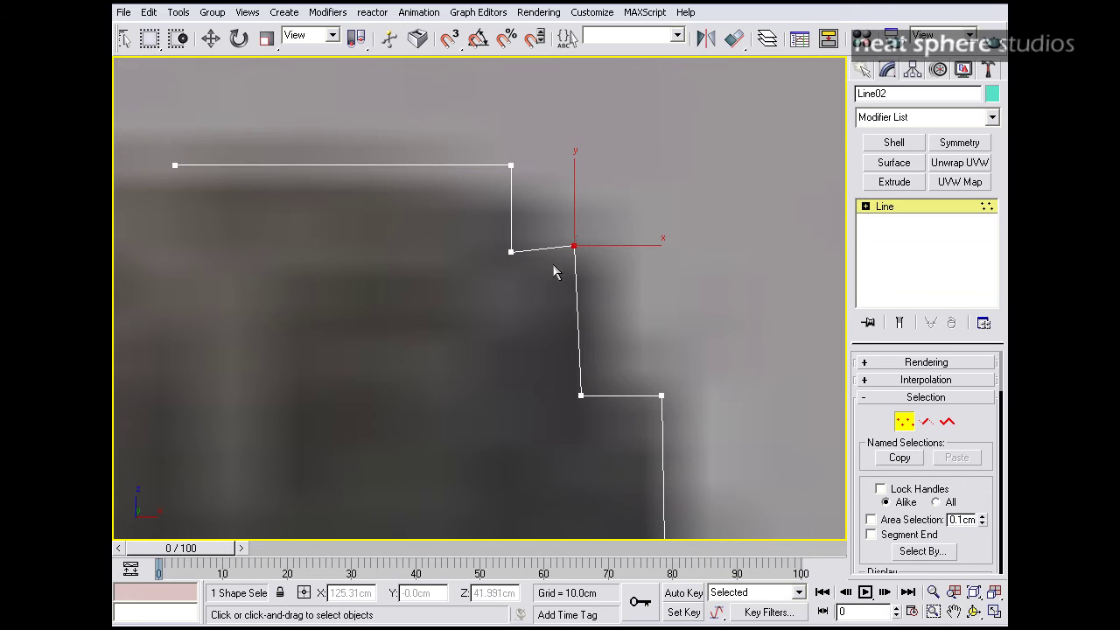
{"action": "key", "text": "w"}
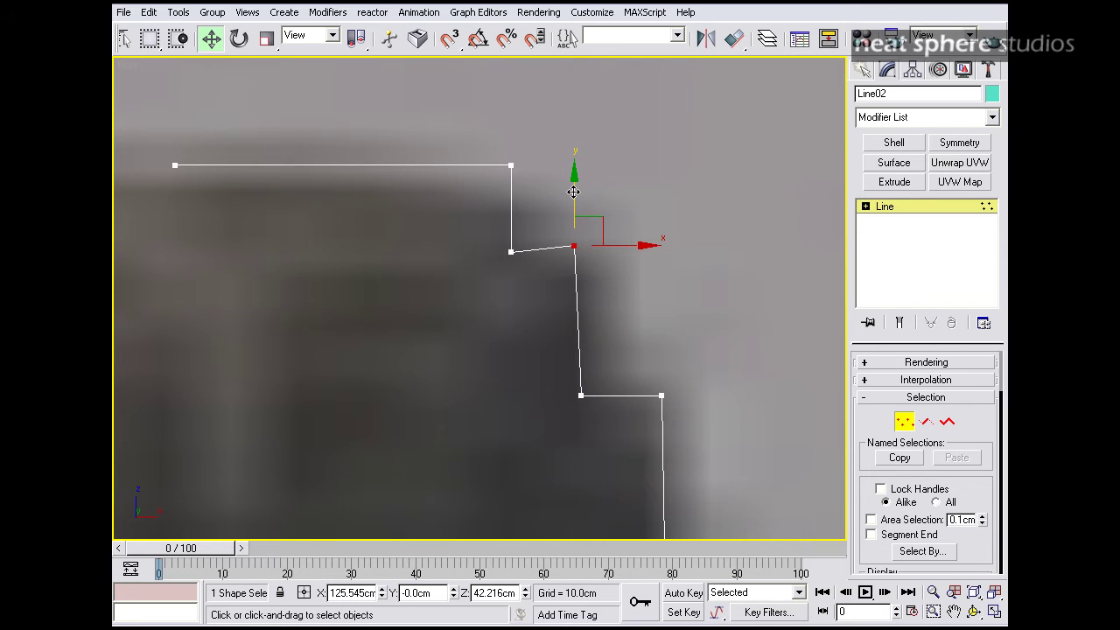
{"action": "left_click_drag", "start_coordinate": [573, 194], "coordinate": [571, 199]}
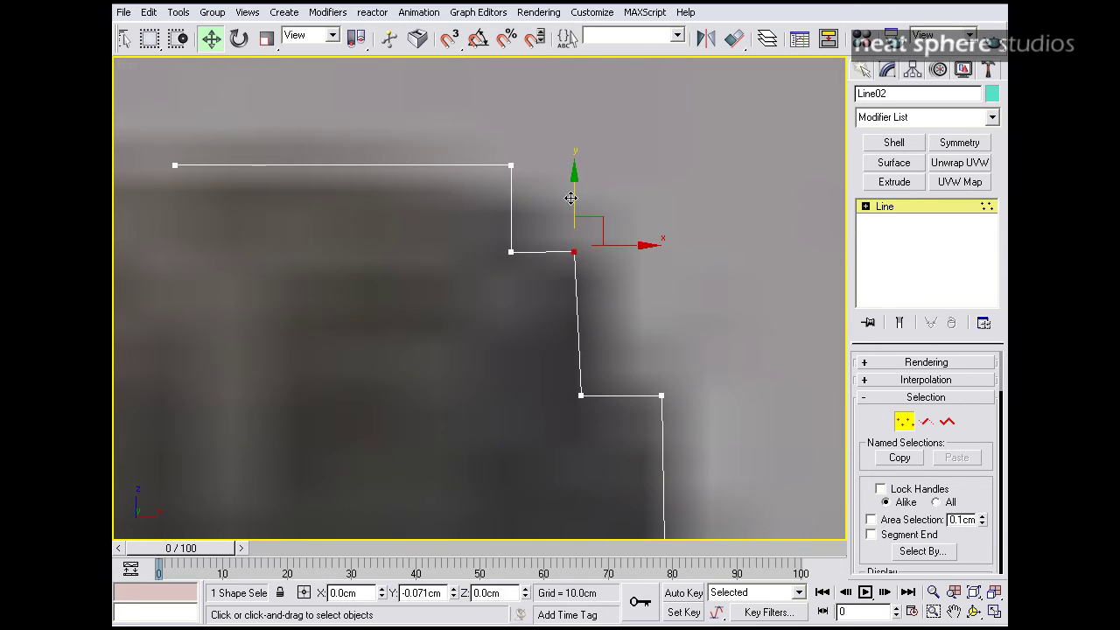
{"action": "left_click", "coordinate": [580, 395]}
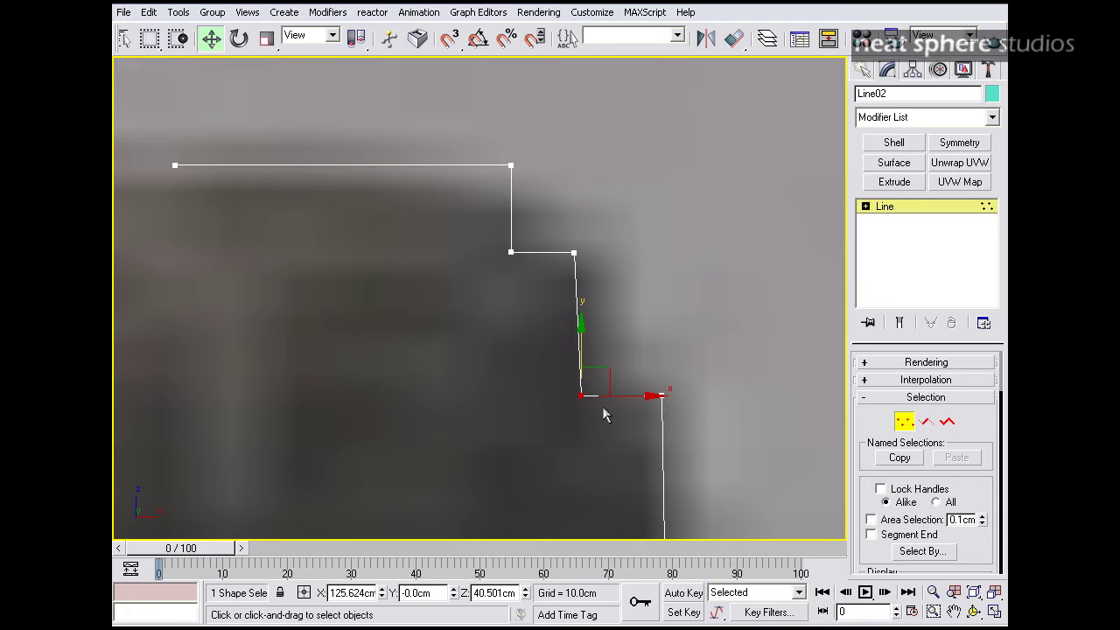
{"action": "left_click_drag", "start_coordinate": [623, 397], "coordinate": [616, 396]}
Step: Align the neck vertex and the knob's lower outer vertex so the lower profile segments are straight
{"action": "middle_click_drag", "start_coordinate": [632, 425], "coordinate": [646, 232]}
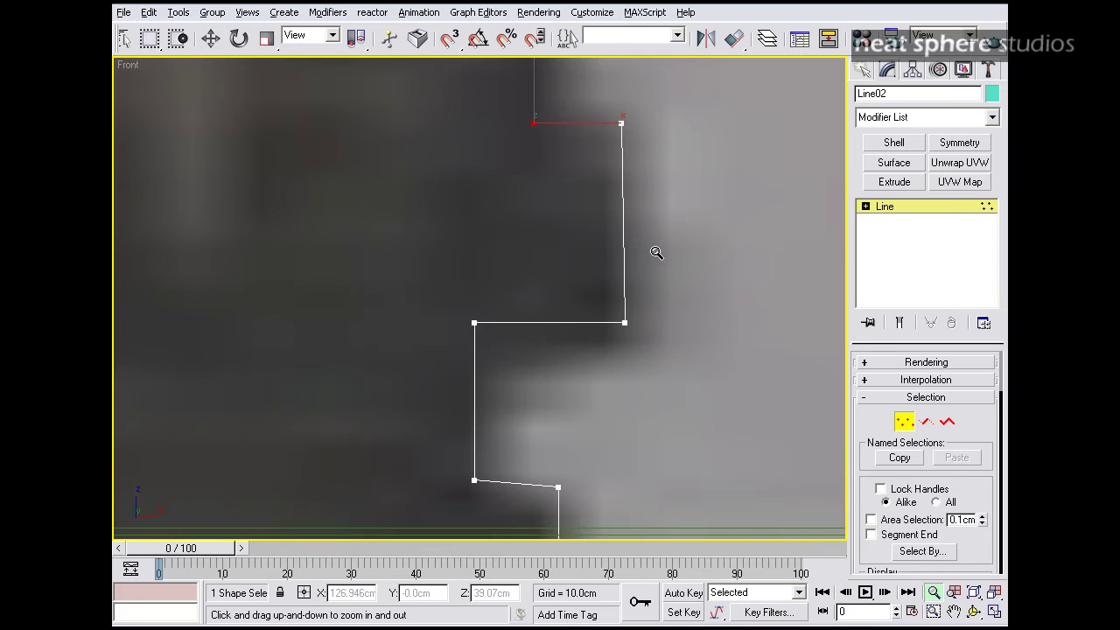
{"action": "scroll", "coordinate": [660, 271], "scroll_direction": "down", "scroll_amount": 3}
{"action": "left_click_drag", "start_coordinate": [604, 281], "coordinate": [547, 338]}
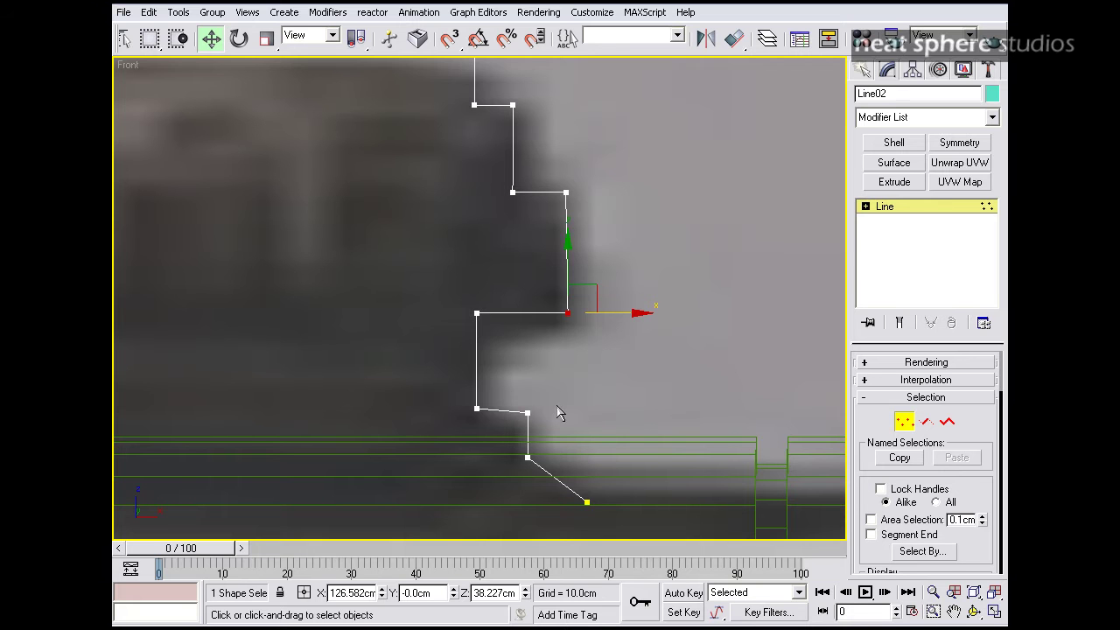
{"action": "left_click_drag", "start_coordinate": [538, 398], "coordinate": [516, 432]}
{"action": "left_click_drag", "start_coordinate": [528, 375], "coordinate": [529, 371]}
{"action": "left_click_drag", "start_coordinate": [600, 290], "coordinate": [547, 341]}
{"action": "left_click_drag", "start_coordinate": [604, 310], "coordinate": [603, 313]}
Step: Lower the profile's top outer corner vertex slightly below the top centre vertex and hide the transform gizmo
{"action": "key", "text": "alt+z"}
{"action": "left_click_drag", "start_coordinate": [635, 219], "coordinate": [599, 303]}
{"action": "middle_click_drag", "start_coordinate": [506, 315], "coordinate": [541, 366]}
{"action": "left_click_drag", "start_coordinate": [587, 370], "coordinate": [587, 343]}
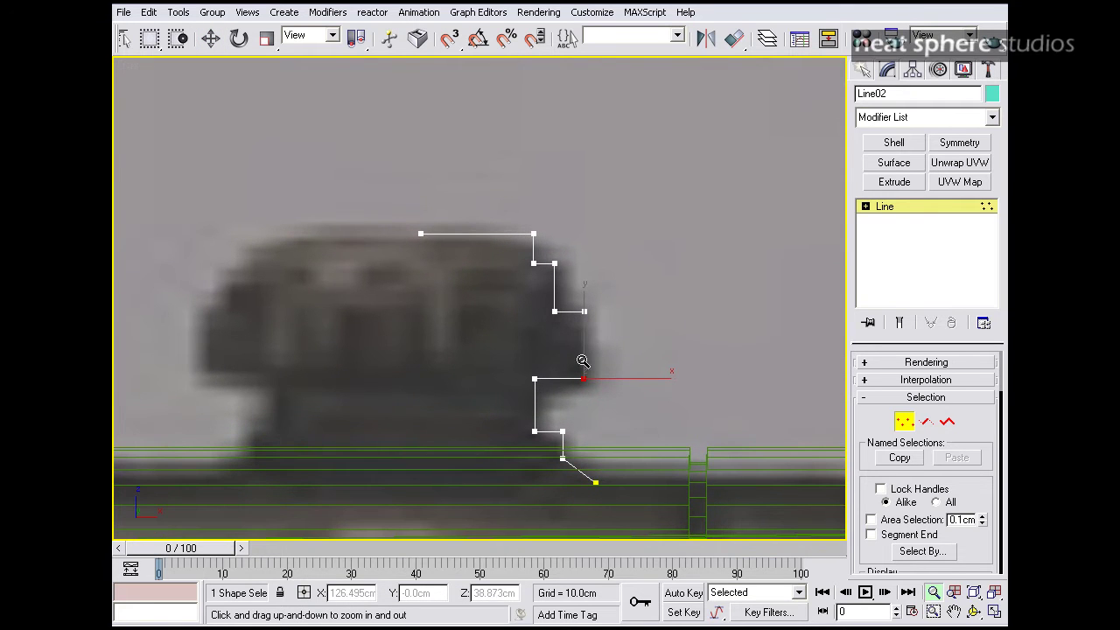
{"action": "middle_click_drag", "start_coordinate": [595, 331], "coordinate": [610, 304]}
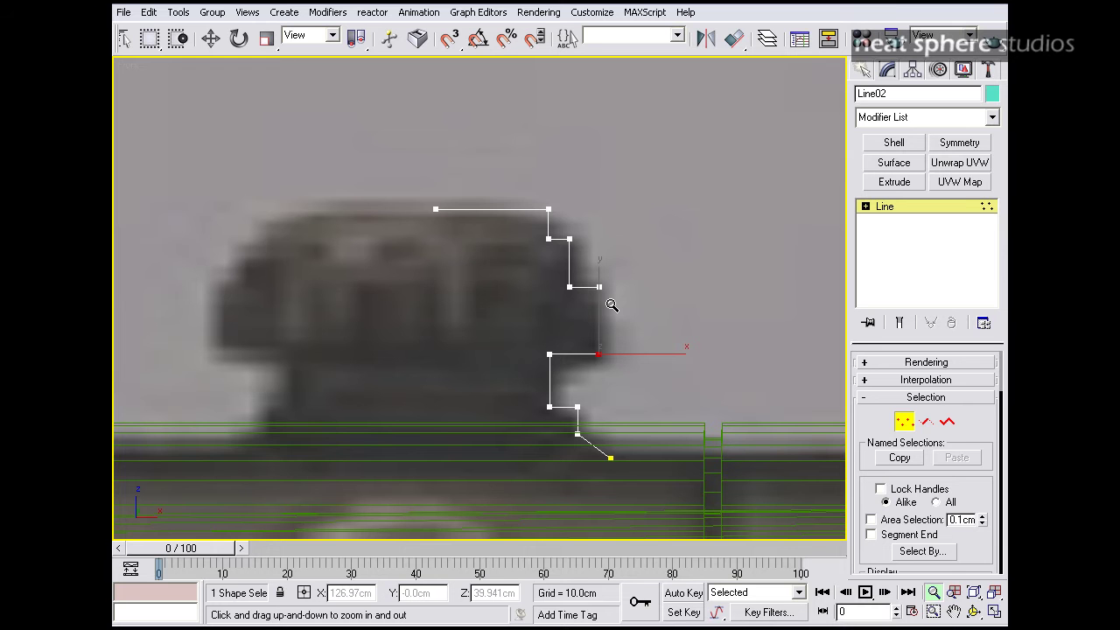
{"action": "key", "text": "w"}
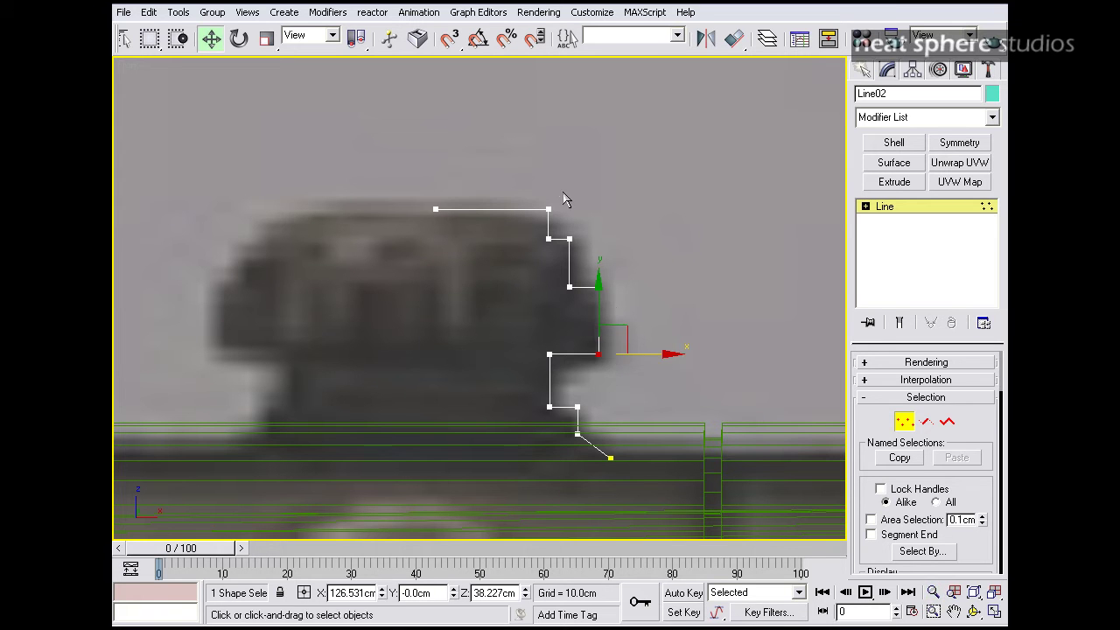
{"action": "left_click", "coordinate": [548, 209]}
{"action": "left_click_drag", "start_coordinate": [549, 154], "coordinate": [550, 172]}
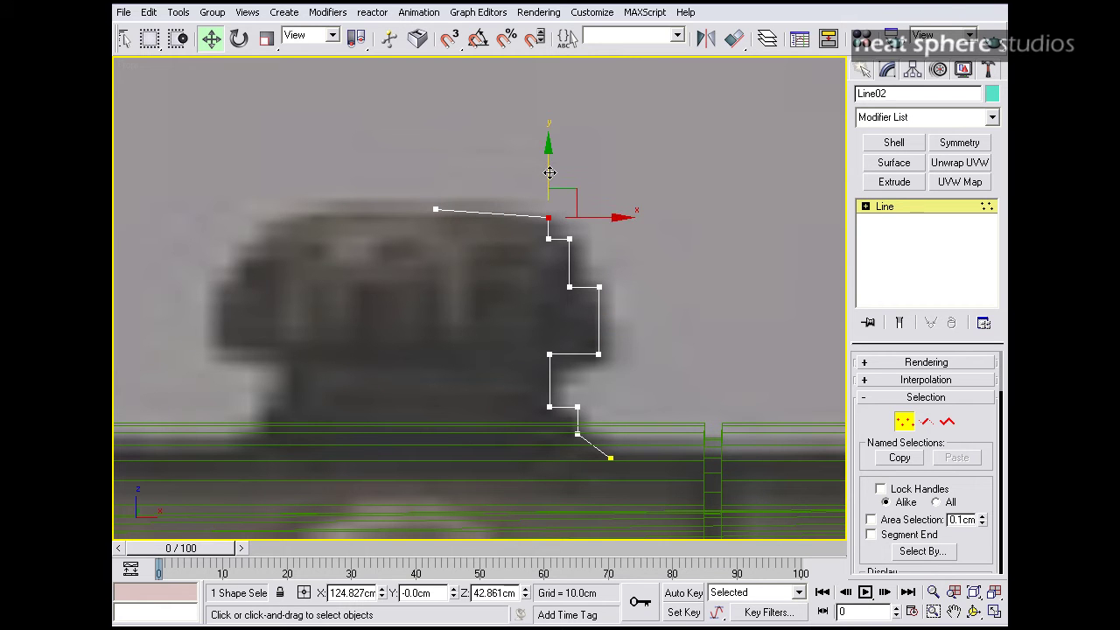
{"action": "key", "text": "x"}
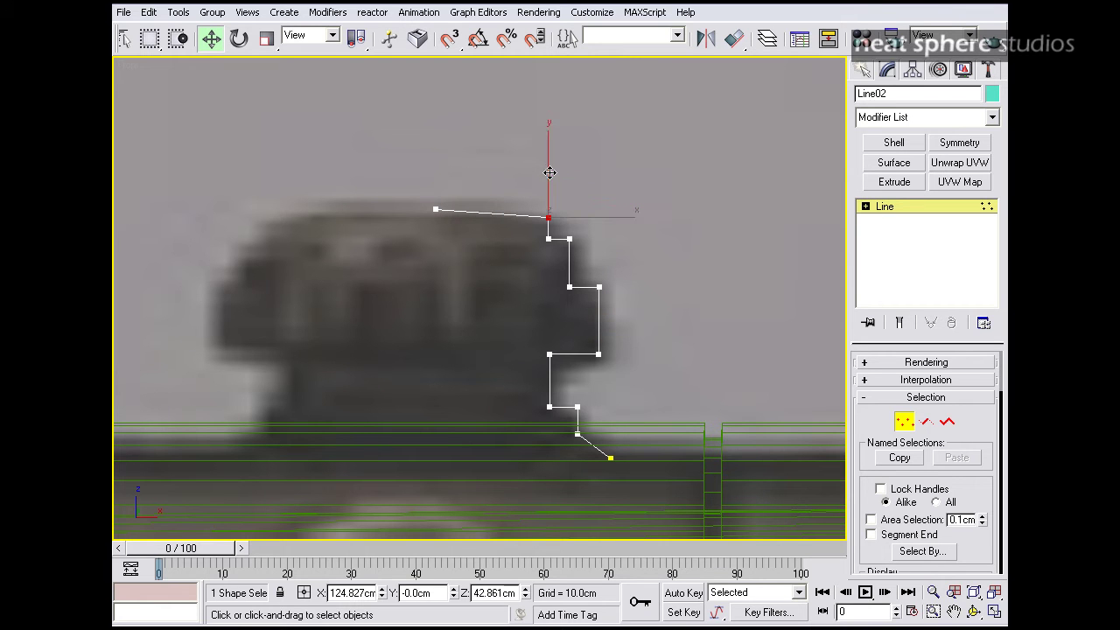
Step: Convert the two top vertices to Bezier Corner and shape the top segment into a gentle dome matching the reference
{"action": "left_click", "coordinate": [436, 209]}
{"action": "right_click", "coordinate": [539, 212]}
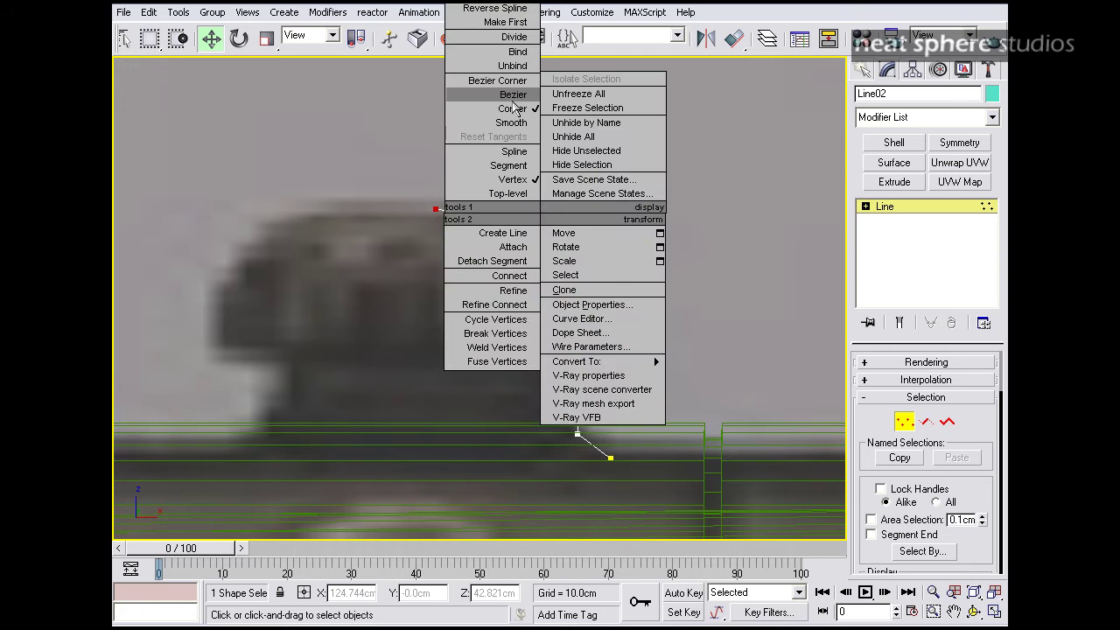
{"action": "left_click", "coordinate": [512, 81]}
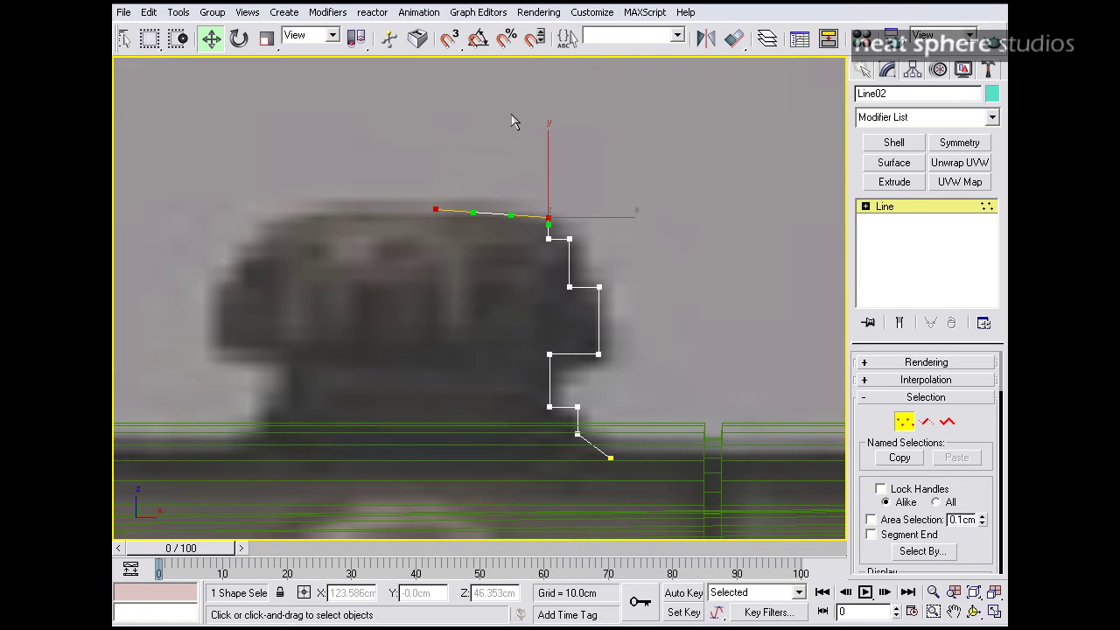
{"action": "left_click_drag", "start_coordinate": [514, 217], "coordinate": [439, 201]}
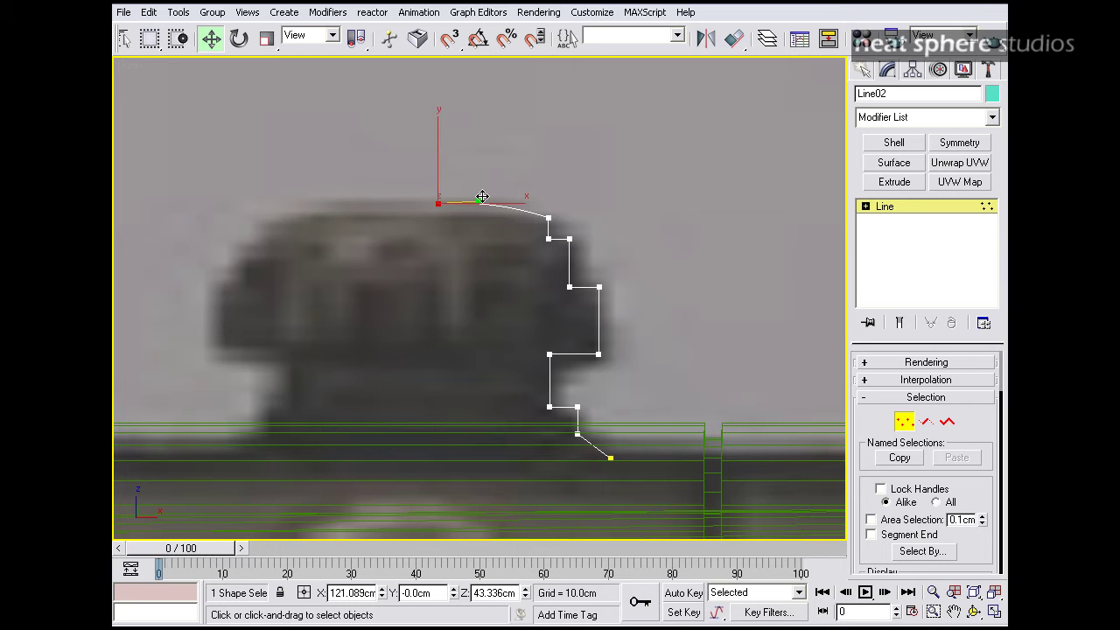
Step: Fillet the top outer corner vertex so the knob's upper edge is rounded down to the first step
{"action": "left_click", "coordinate": [548, 217]}
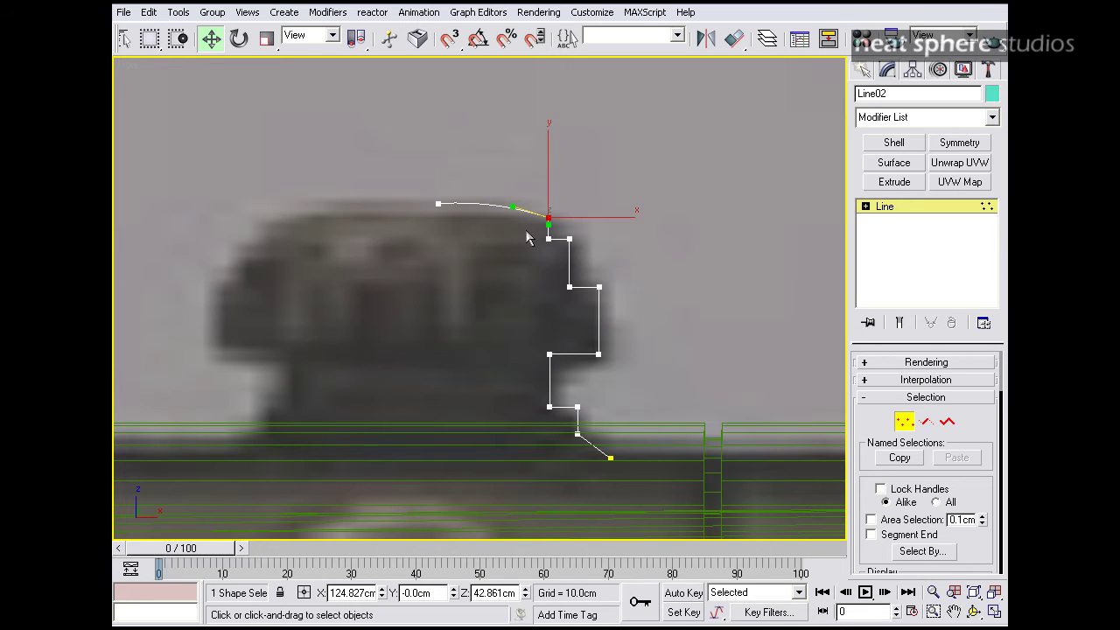
{"action": "scroll", "coordinate": [861, 509], "scroll_direction": "down", "scroll_amount": 5}
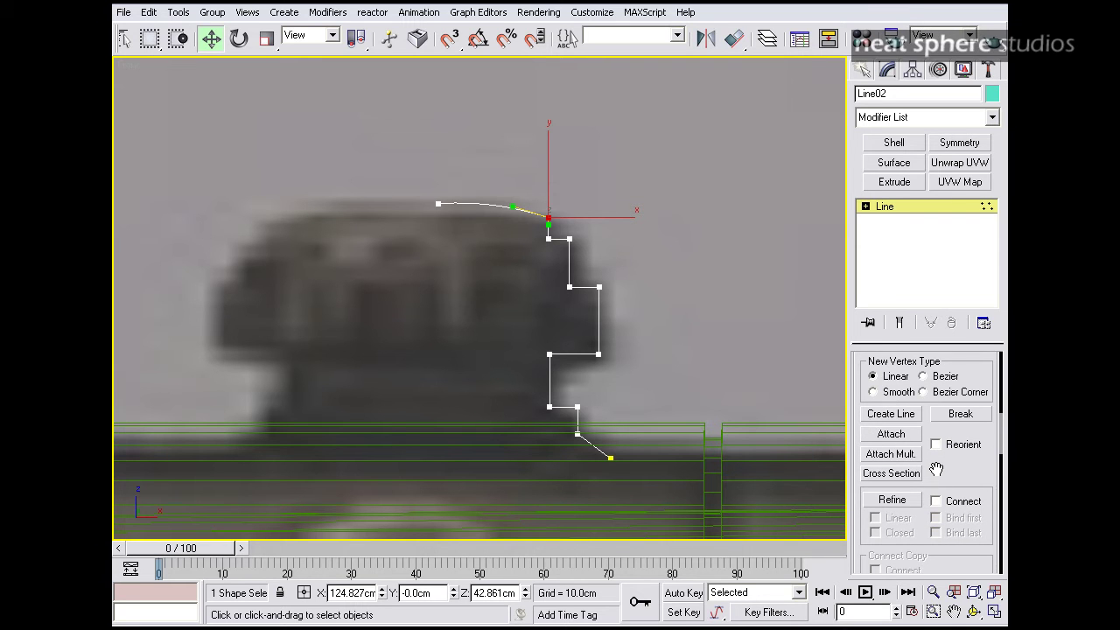
{"action": "scroll", "coordinate": [936, 470], "scroll_direction": "down", "scroll_amount": 5}
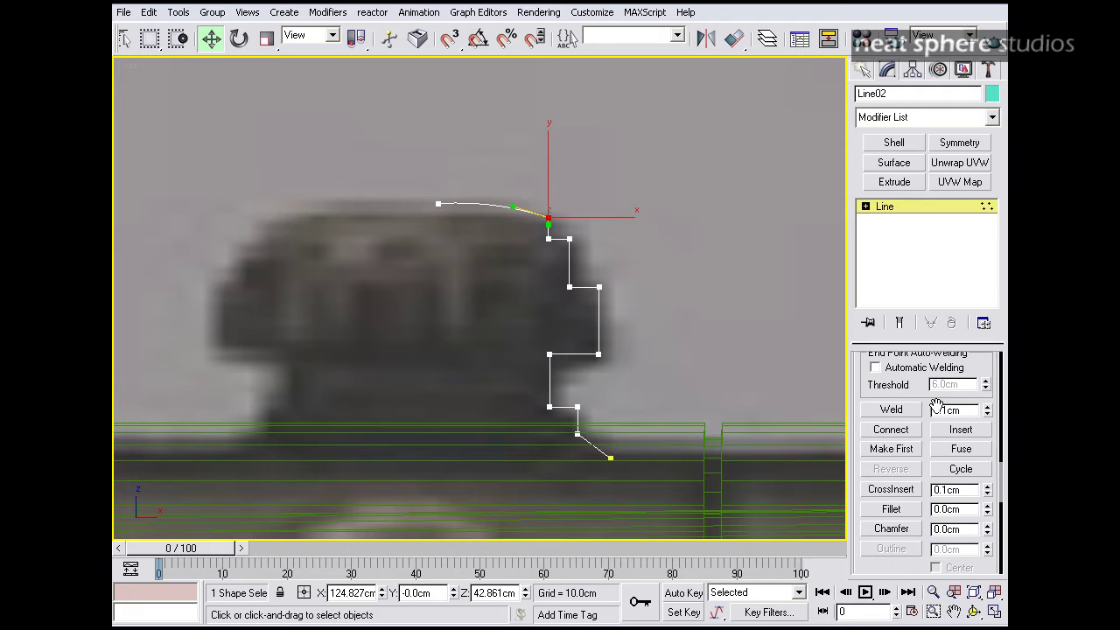
{"action": "left_click", "coordinate": [899, 510]}
{"action": "left_click_drag", "start_coordinate": [549, 215], "coordinate": [547, 195]}
{"action": "right_click", "coordinate": [574, 219]}
Step: Weld the overlapping vertices at the fillet's lower end with a 0.1 cm threshold
{"action": "key", "text": "alt+z"}
{"action": "left_click_drag", "start_coordinate": [600, 254], "coordinate": [570, 233]}
{"action": "right_click", "coordinate": [570, 232]}
{"action": "left_click", "coordinate": [566, 233]}
{"action": "key", "text": "w"}
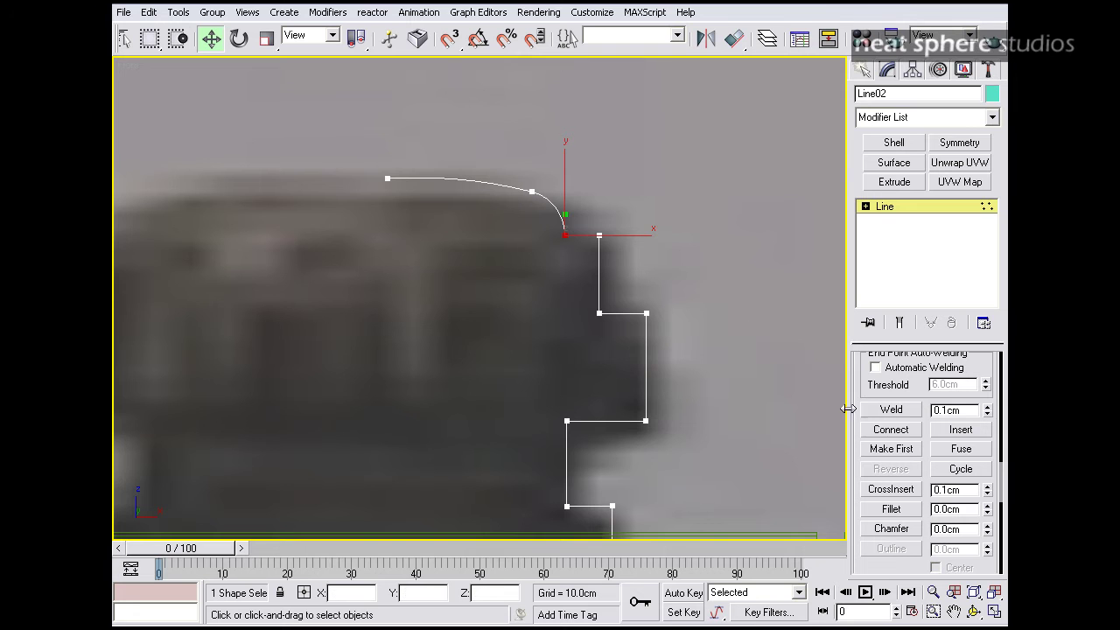
{"action": "left_click", "coordinate": [888, 411]}
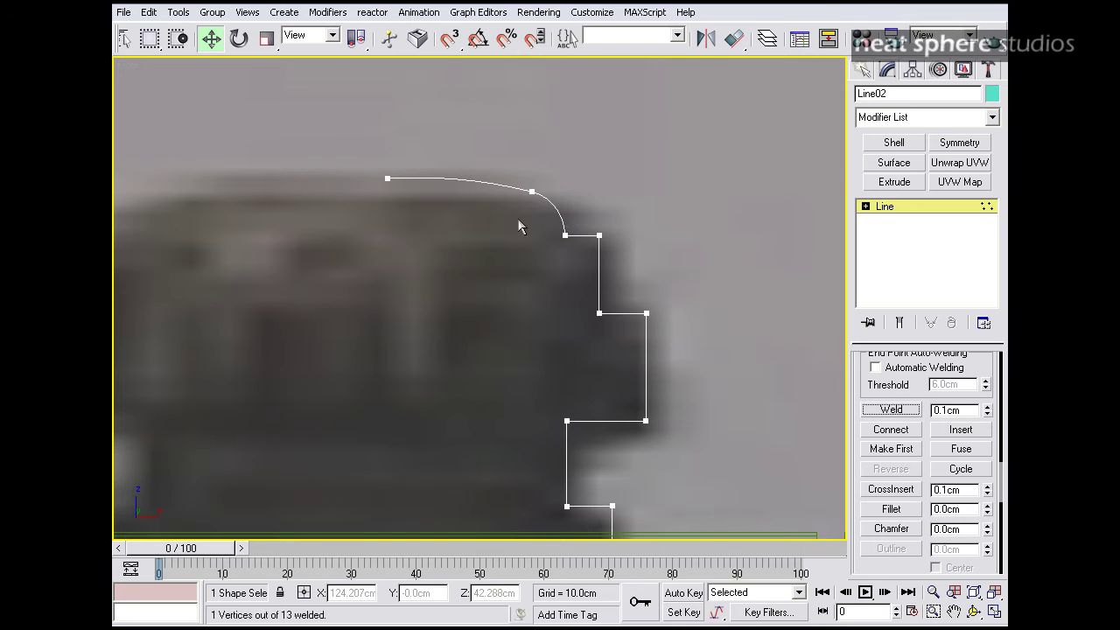
Step: Fillet the top step's outer and inner corners and the two inner neck corners of the profile with the same small radius
{"action": "left_click", "coordinate": [565, 235]}
{"action": "left_click", "coordinate": [604, 175]}
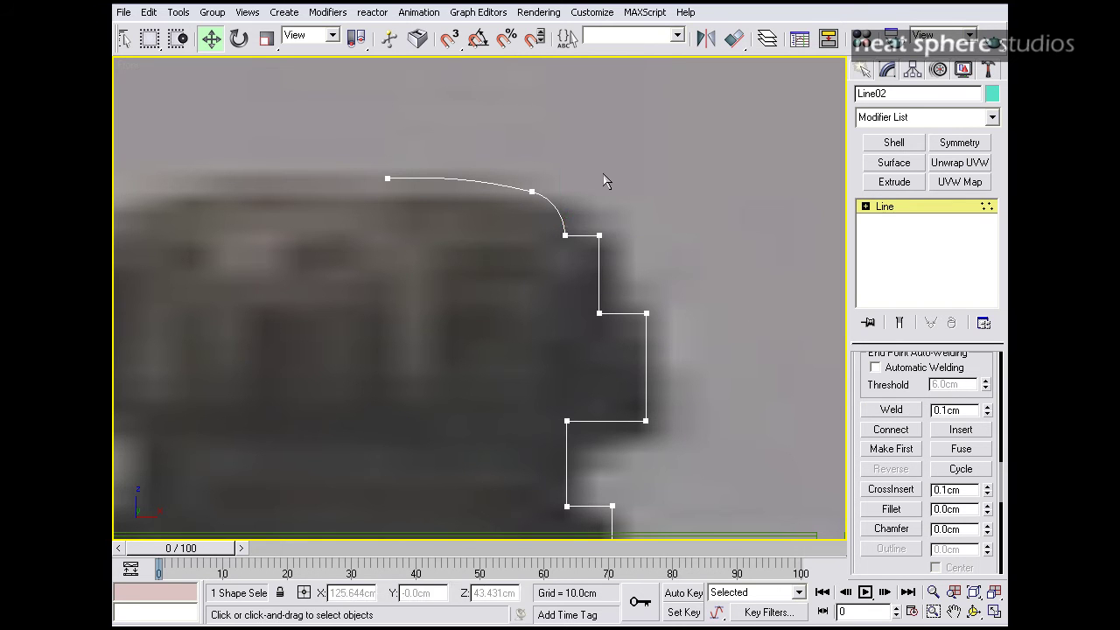
{"action": "middle_click_drag", "start_coordinate": [610, 235], "coordinate": [577, 160]}
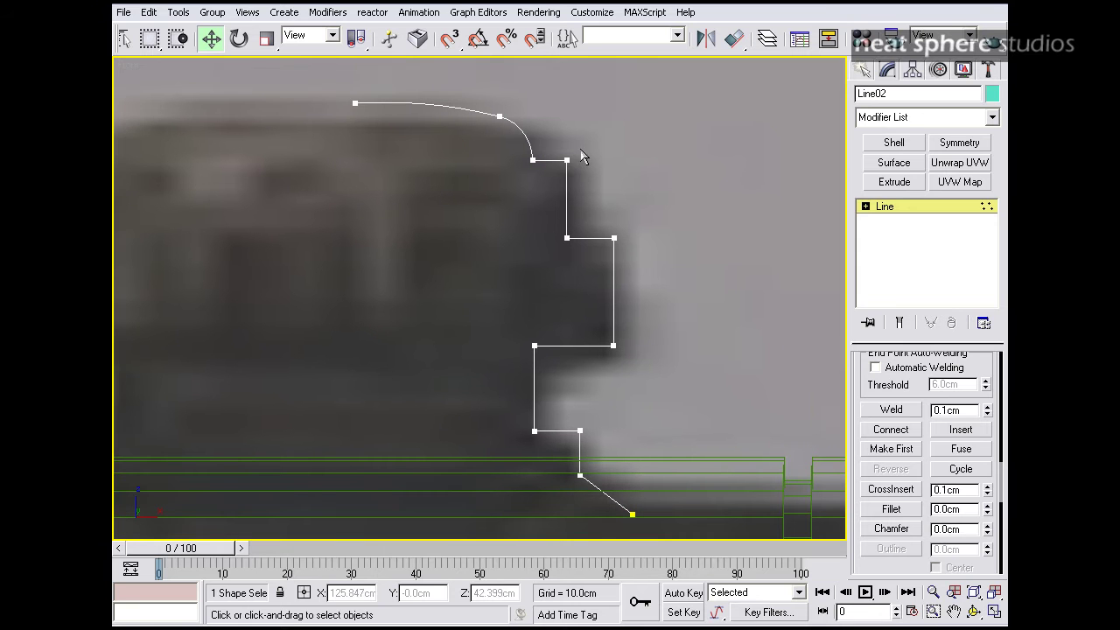
{"action": "left_click", "coordinate": [567, 160]}
{"action": "left_click", "coordinate": [567, 237], "text": "ctrl"}
{"action": "left_click", "coordinate": [535, 345], "text": "ctrl"}
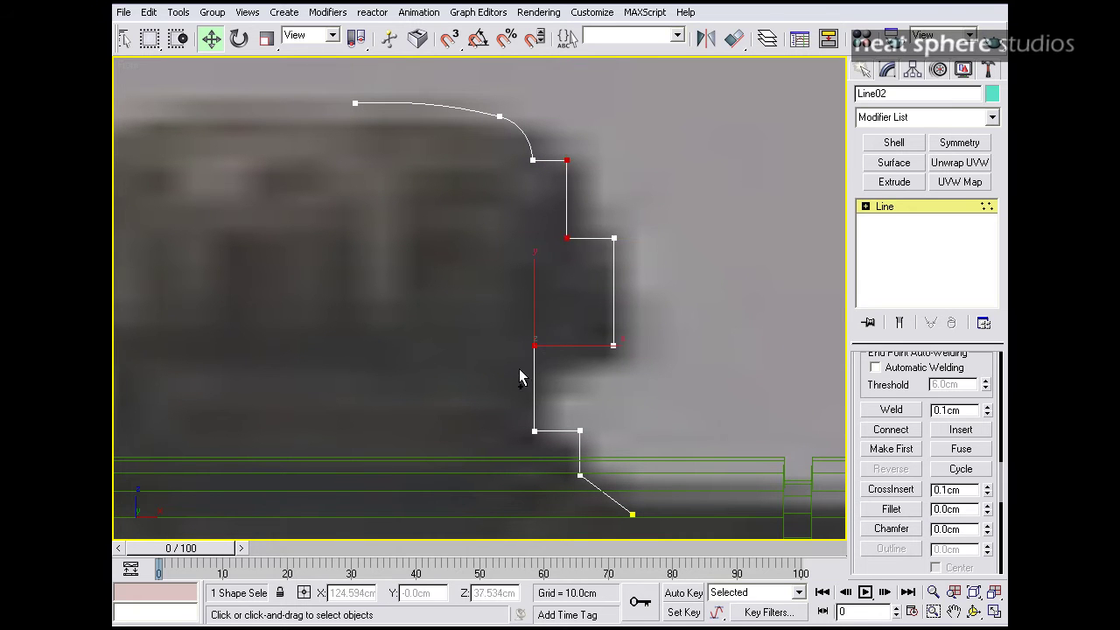
{"action": "left_click", "coordinate": [534, 431], "text": "ctrl"}
{"action": "left_click", "coordinate": [897, 509]}
{"action": "left_click_drag", "start_coordinate": [567, 237], "coordinate": [568, 223]}
Step: Fillet the wide band's two outer corners and the lower flange's outer corner, using larger radii than on the inner corners
{"action": "left_click_drag", "start_coordinate": [641, 230], "coordinate": [610, 327]}
{"action": "left_click", "coordinate": [577, 430]}
{"action": "left_click_drag", "start_coordinate": [589, 417], "coordinate": [583, 403]}
{"action": "left_click_drag", "start_coordinate": [583, 399], "coordinate": [582, 399]}
{"action": "key", "text": "w"}
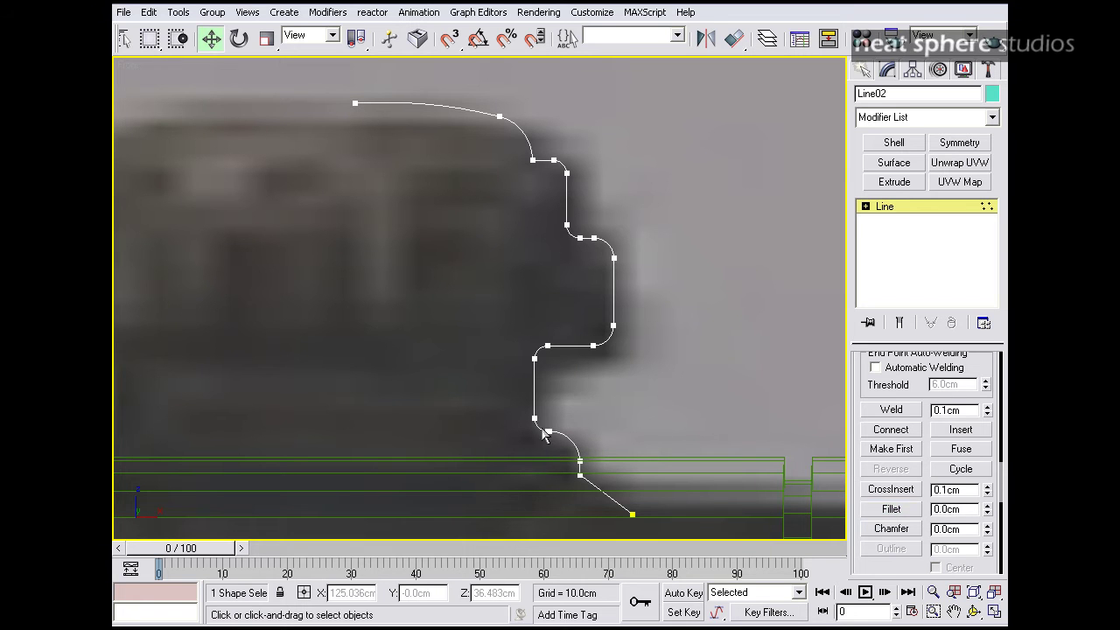
Step: Weld the nearly overlapping vertices where the neck's lower fillet meets the flange fillet, with a 0.1 cm threshold
{"action": "left_click", "coordinate": [549, 446]}
{"action": "left_click", "coordinate": [896, 416]}
{"action": "key", "text": "alt+z"}
{"action": "left_click_drag", "start_coordinate": [655, 254], "coordinate": [653, 281]}
{"action": "right_click", "coordinate": [653, 281]}
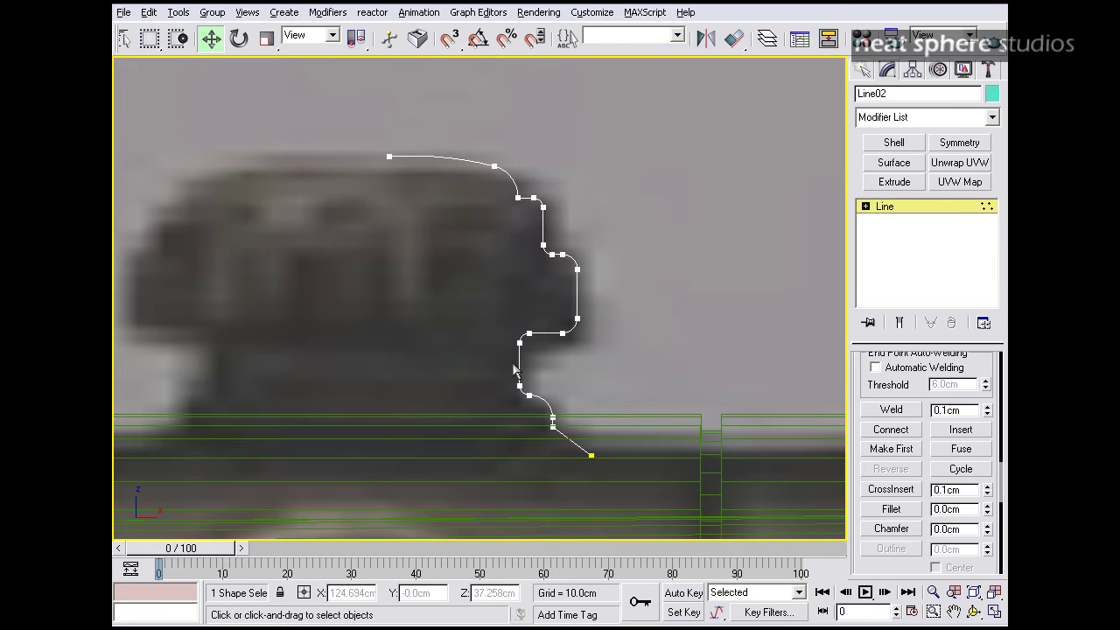
Step: Try curving the profile's bottom slanted segment with Bezier Corner handles and convert its two end vertices back to Corner
{"action": "middle_click_drag", "start_coordinate": [599, 446], "coordinate": [592, 307]}
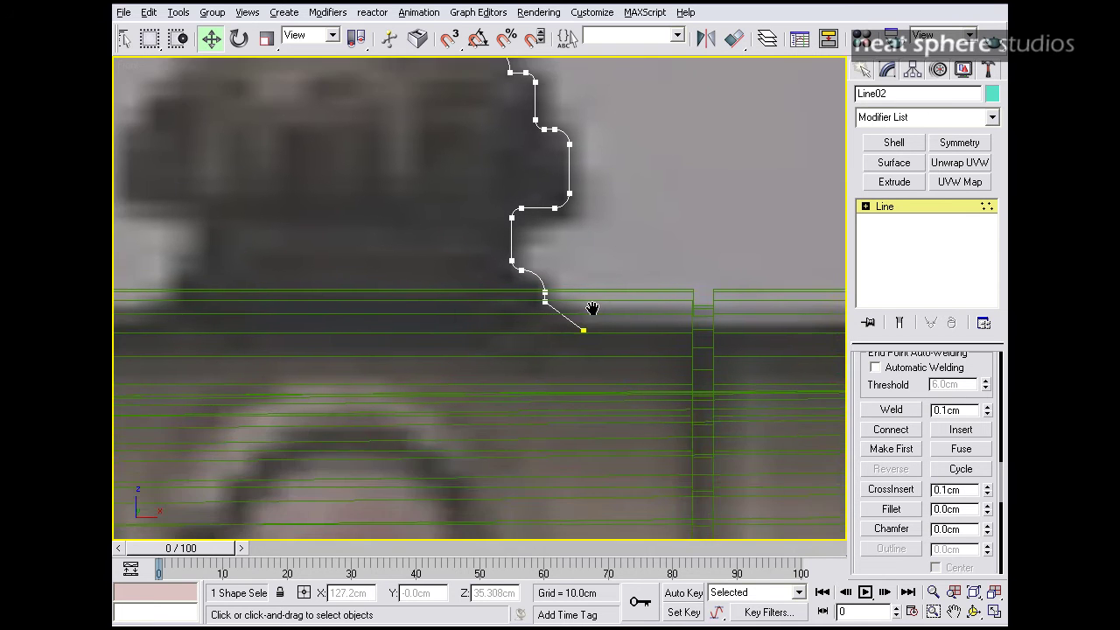
{"action": "scroll", "coordinate": [586, 307], "scroll_direction": "up", "scroll_amount": 2}
{"action": "left_click_drag", "start_coordinate": [584, 330], "coordinate": [650, 381]}
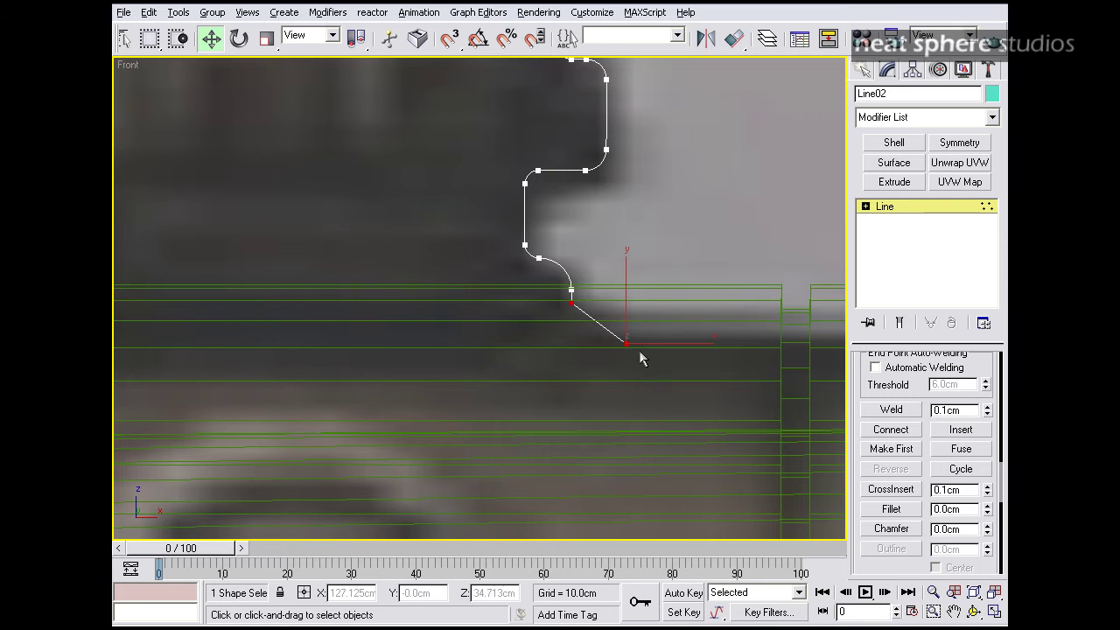
{"action": "right_click", "coordinate": [630, 344]}
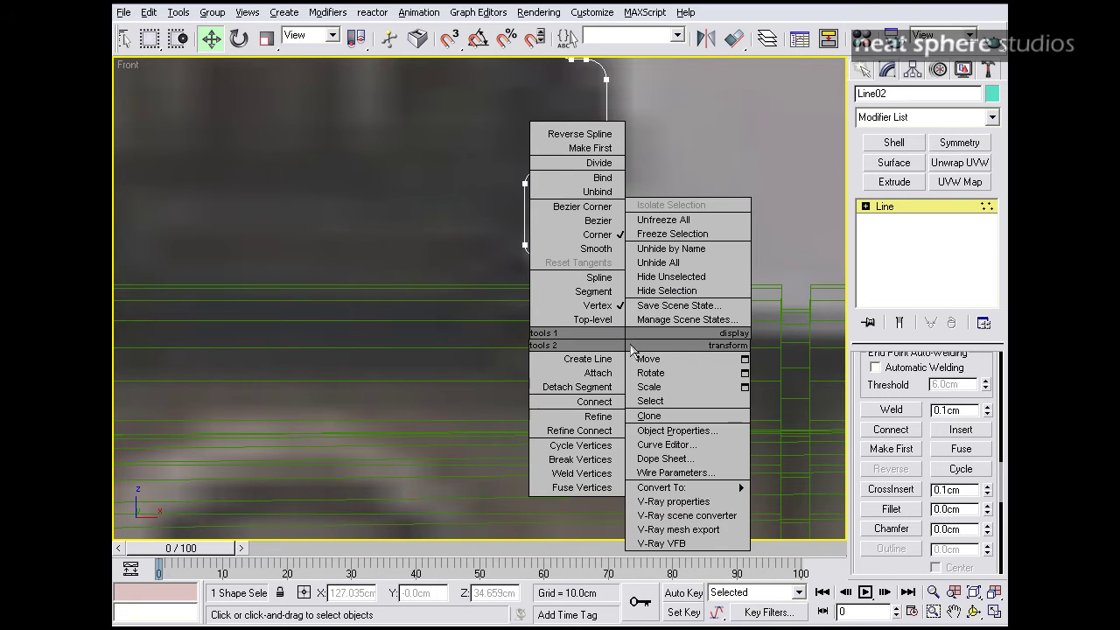
{"action": "left_click", "coordinate": [576, 213]}
{"action": "mouse_move", "coordinate": [593, 325]}
{"action": "left_mouse_down"}
{"action": "mouse_move", "coordinate": [604, 309]}
{"action": "mouse_move", "coordinate": [623, 326]}
{"action": "mouse_move", "coordinate": [578, 327]}
{"action": "mouse_move", "coordinate": [599, 313]}
{"action": "mouse_move", "coordinate": [600, 323]}
{"action": "left_mouse_up"}
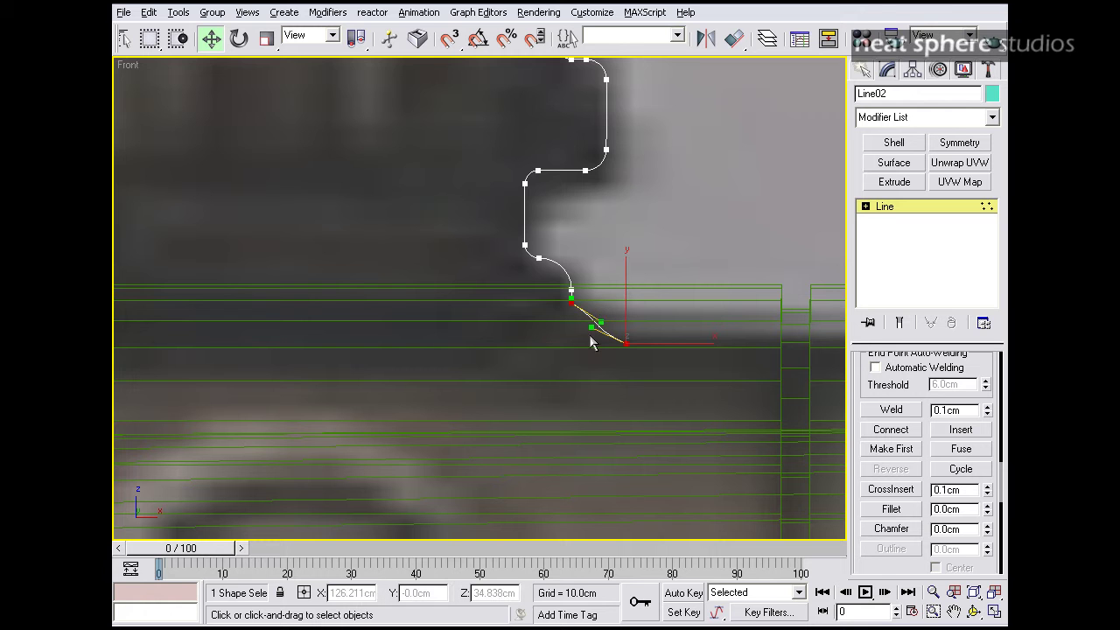
{"action": "right_click", "coordinate": [566, 301]}
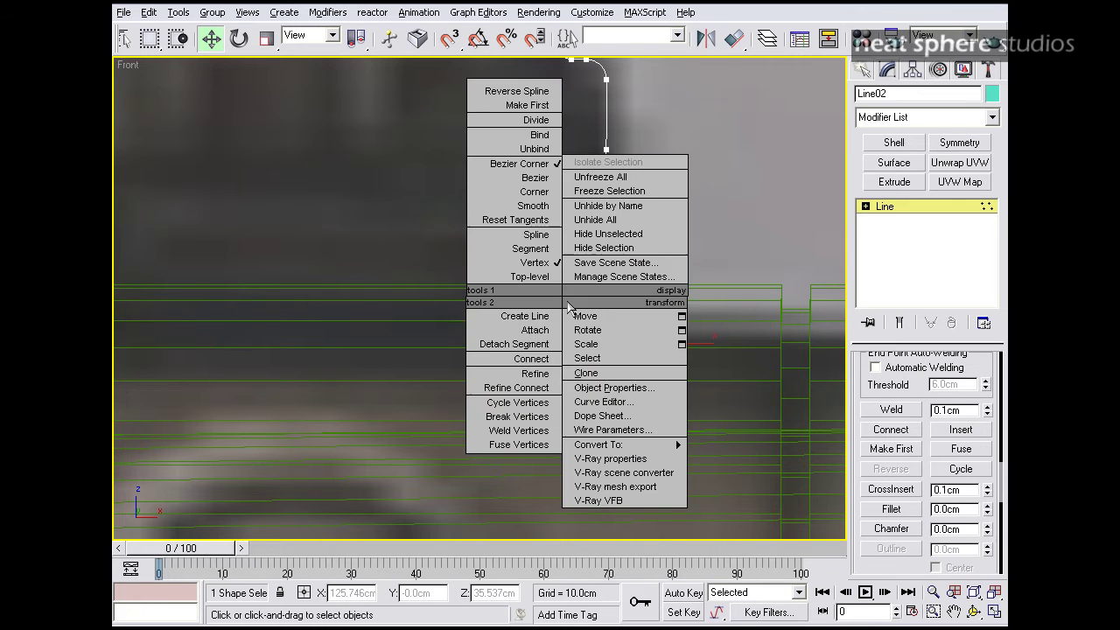
{"action": "left_click", "coordinate": [544, 195]}
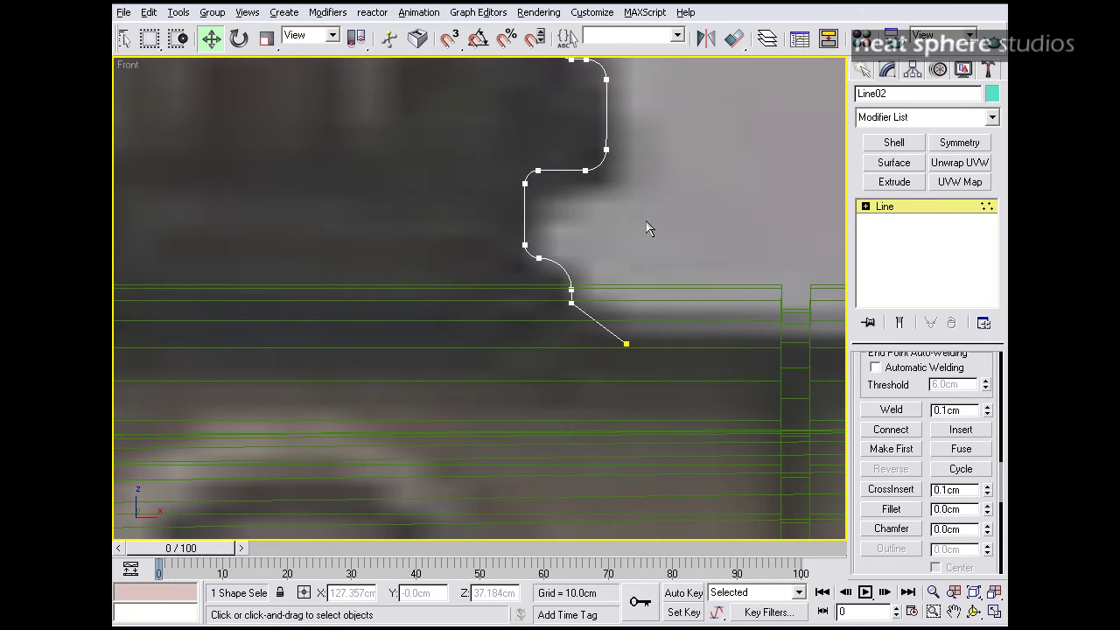
Step: Leave vertex editing and apply a Lathe modifier to the half profile
{"action": "left_click", "coordinate": [884, 207]}
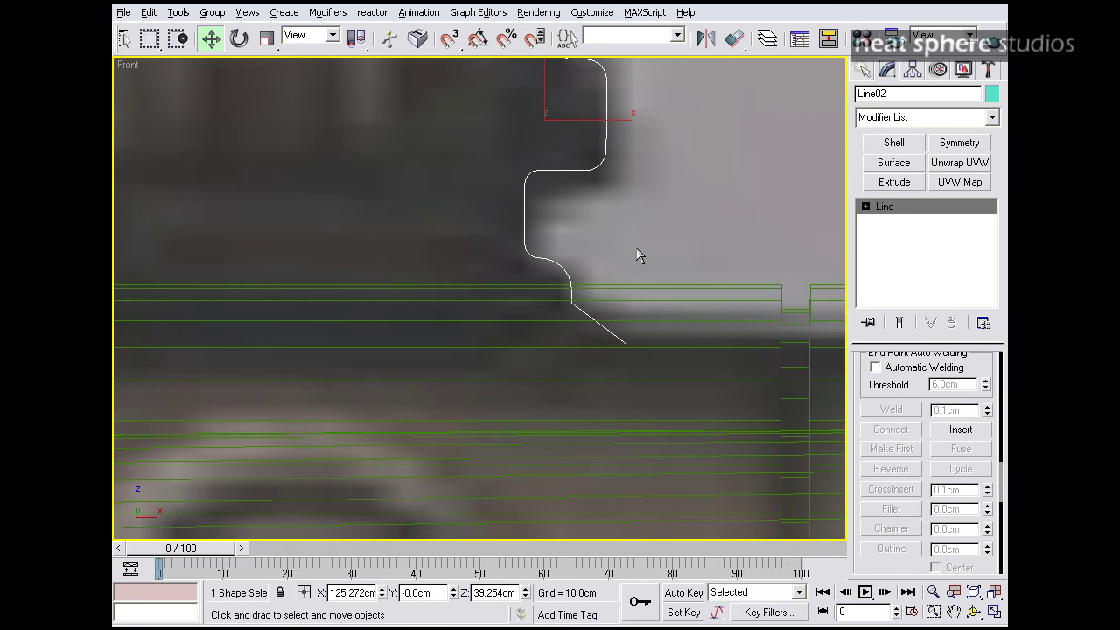
{"action": "key", "text": "alt+z"}
{"action": "left_click_drag", "start_coordinate": [635, 181], "coordinate": [571, 298]}
{"action": "middle_click_drag", "start_coordinate": [417, 313], "coordinate": [486, 328]}
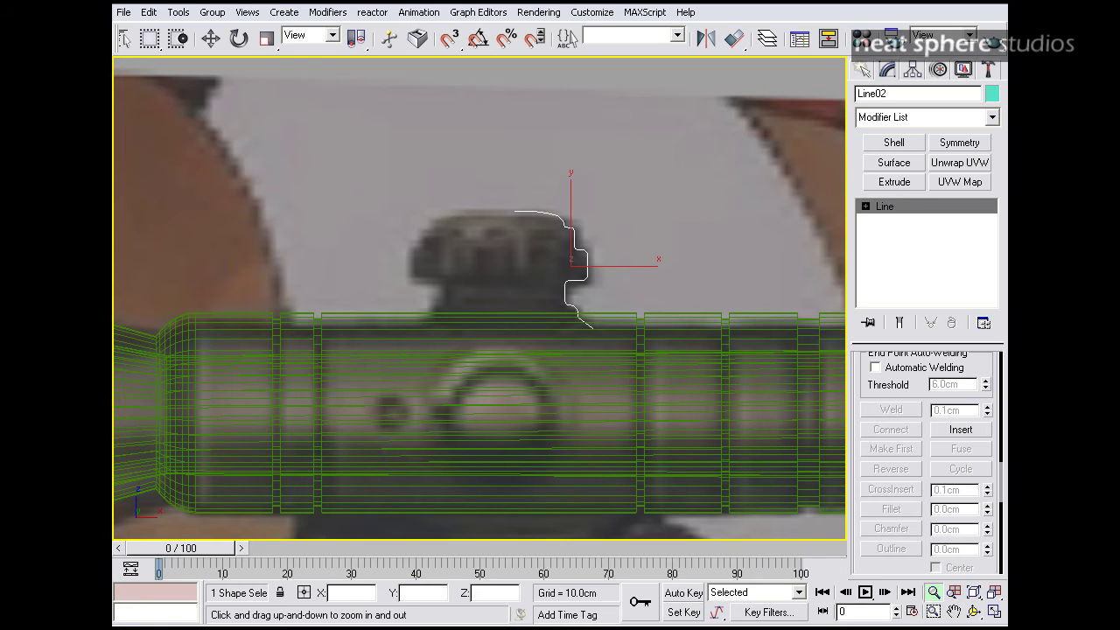
{"action": "left_click", "coordinate": [993, 119]}
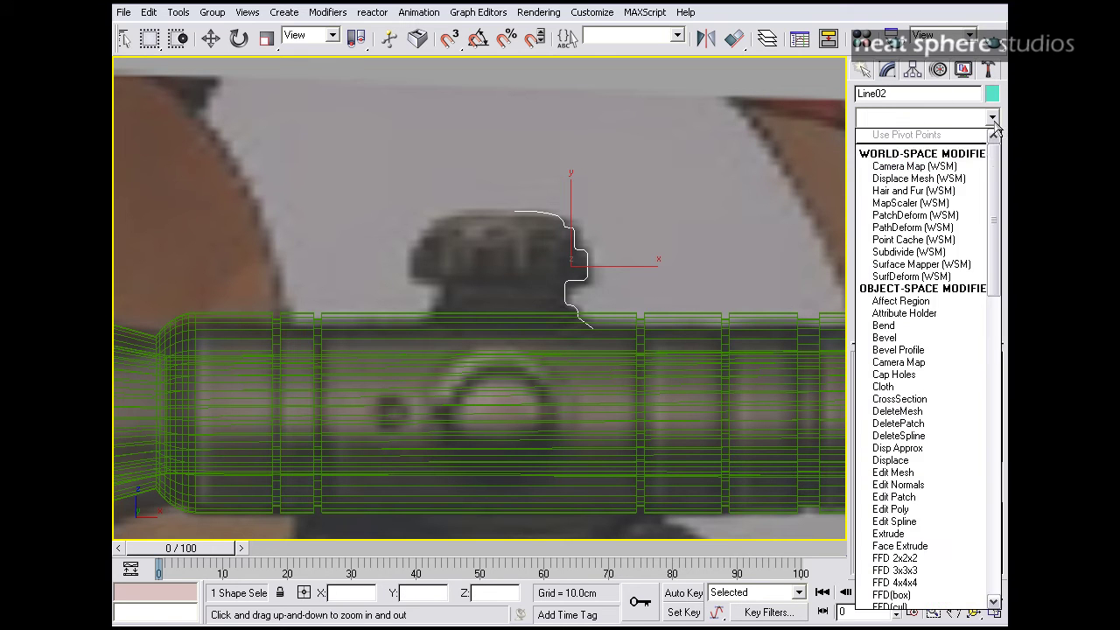
{"action": "left_click_drag", "start_coordinate": [994, 167], "coordinate": [991, 248]}
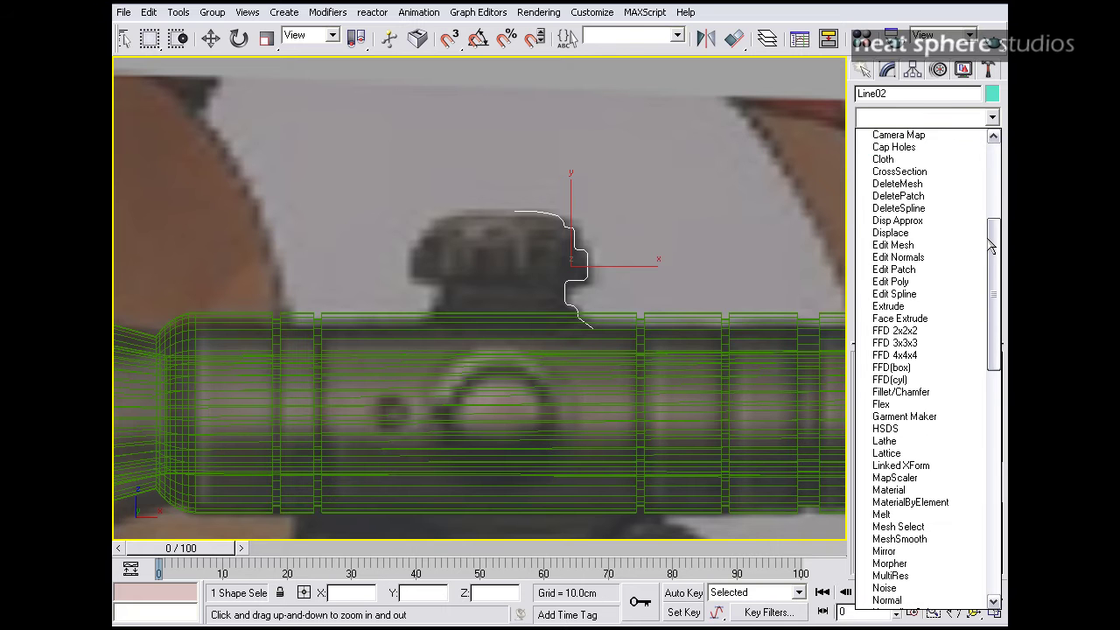
{"action": "scroll", "coordinate": [957, 365], "scroll_direction": "down", "scroll_amount": 2}
{"action": "left_click", "coordinate": [950, 392]}
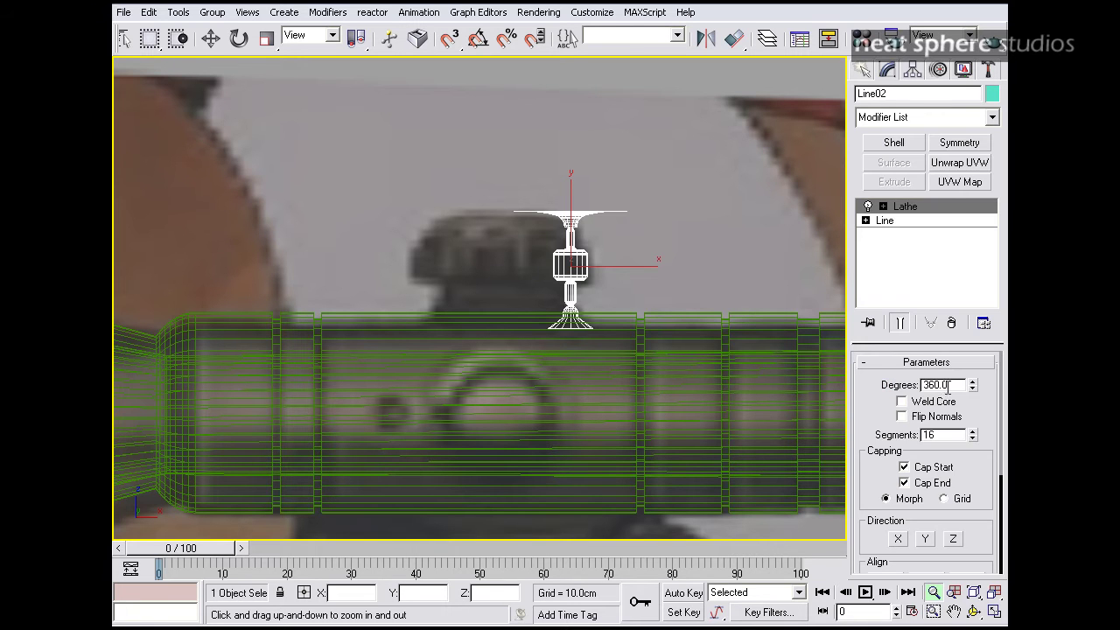
Step: Move the Lathe axis along X to the centre of the knob in the reference image
{"action": "left_click", "coordinate": [883, 205]}
{"action": "left_click", "coordinate": [908, 220]}
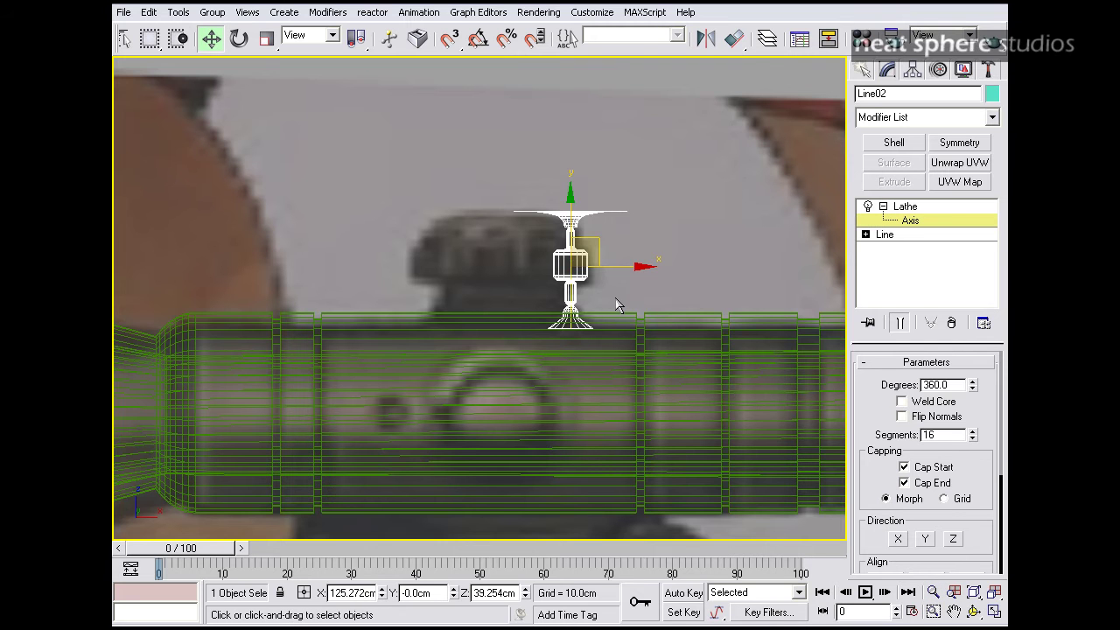
{"action": "left_click_drag", "start_coordinate": [626, 265], "coordinate": [545, 268]}
{"action": "middle_click_drag", "start_coordinate": [610, 354], "coordinate": [590, 354]}
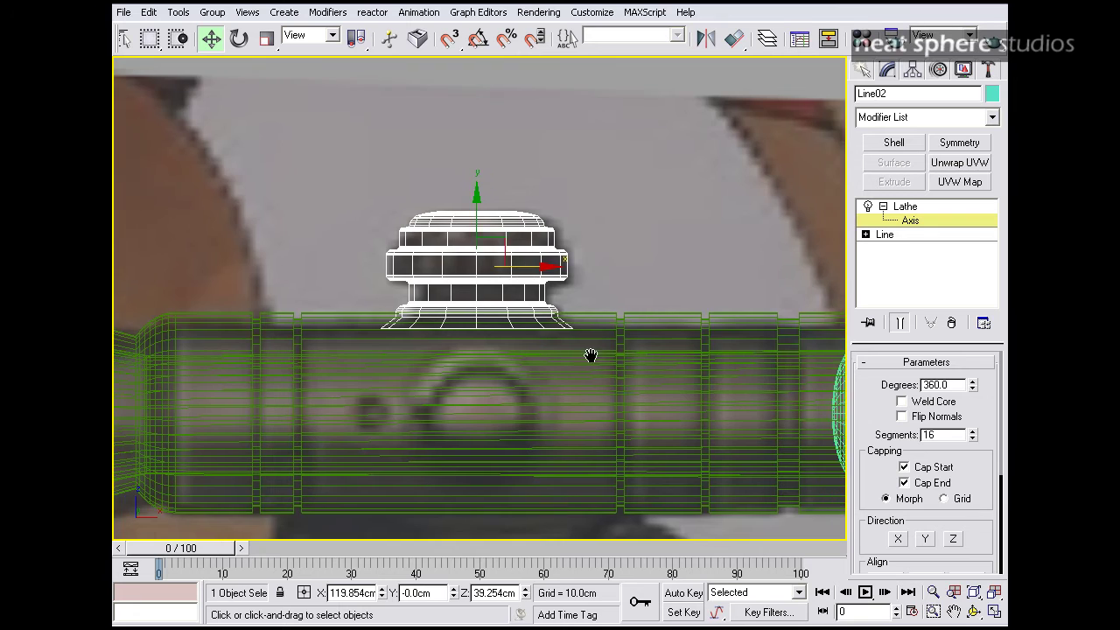
Step: Fine-tune the Lathe axis along X in the perspective view to close the hole in the knob's top
{"action": "key", "text": "alt+w"}
{"action": "middle_click_drag", "start_coordinate": [768, 407], "coordinate": [687, 417]}
{"action": "key", "text": "alt+w"}
{"action": "key", "text": "alt+z"}
{"action": "left_click_drag", "start_coordinate": [555, 343], "coordinate": [555, 297]}
{"action": "middle_click_drag", "start_coordinate": [624, 324], "coordinate": [507, 382], "text": "alt"}
{"action": "left_click_drag", "start_coordinate": [508, 383], "coordinate": [540, 328]}
{"action": "middle_click_drag", "start_coordinate": [541, 328], "coordinate": [659, 321], "text": "alt"}
{"action": "key", "text": "w"}
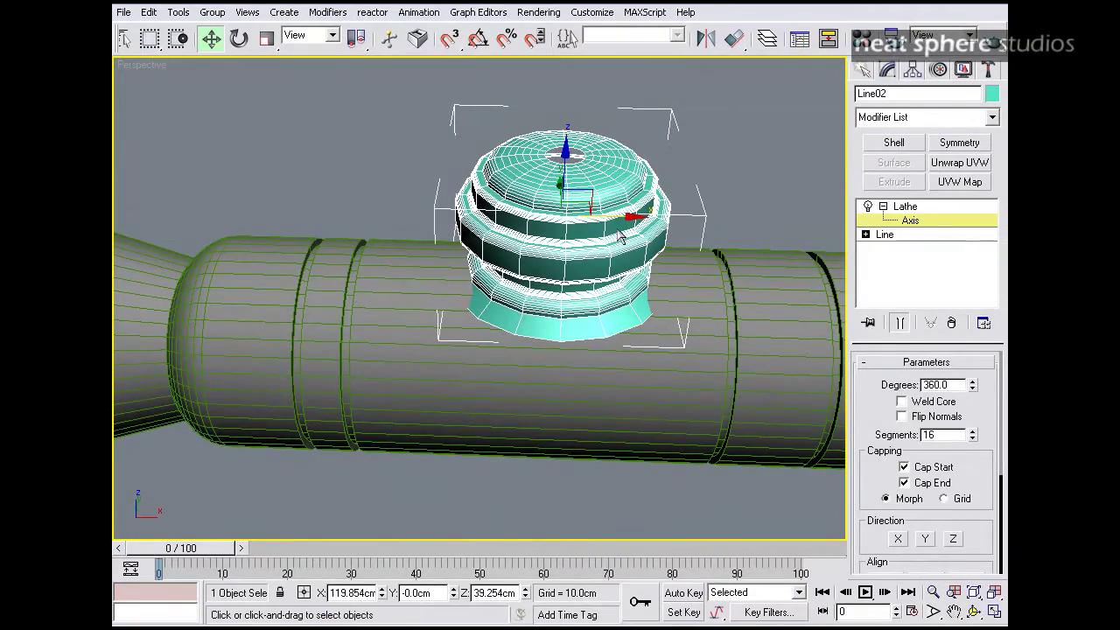
{"action": "left_click_drag", "start_coordinate": [611, 217], "coordinate": [630, 215]}
Step: Leave the axis level and raise the whole knob along Z to about 40.3 cm
{"action": "middle_click_drag", "start_coordinate": [642, 335], "coordinate": [655, 291], "text": "alt"}
{"action": "left_click", "coordinate": [905, 207]}
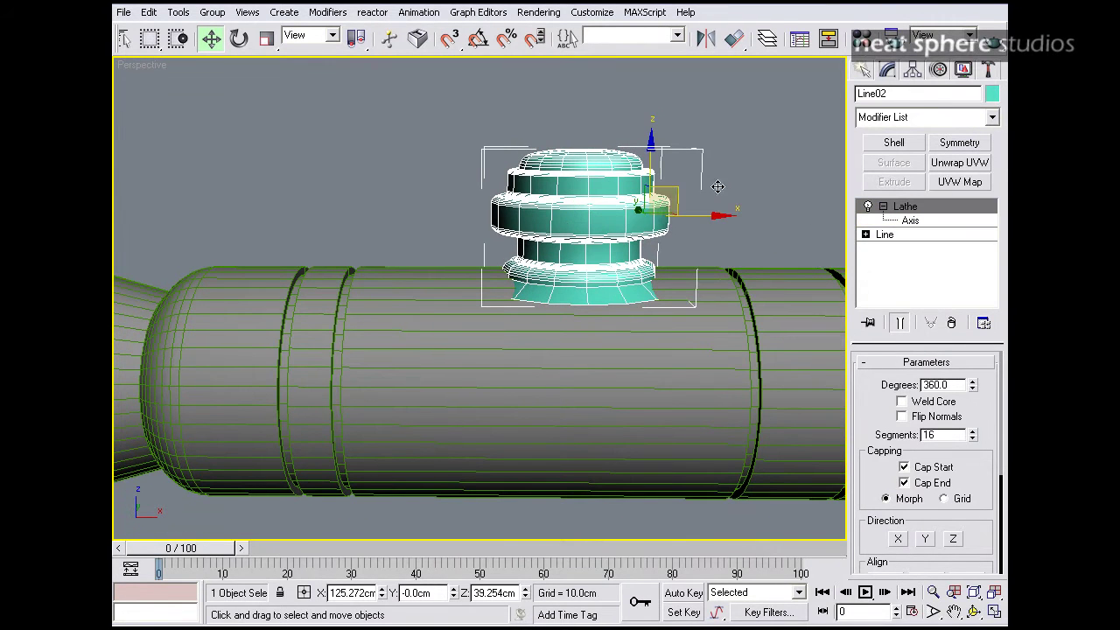
{"action": "left_click_drag", "start_coordinate": [650, 173], "coordinate": [649, 156]}
{"action": "middle_click_drag", "start_coordinate": [680, 232], "coordinate": [498, 324], "text": "alt"}
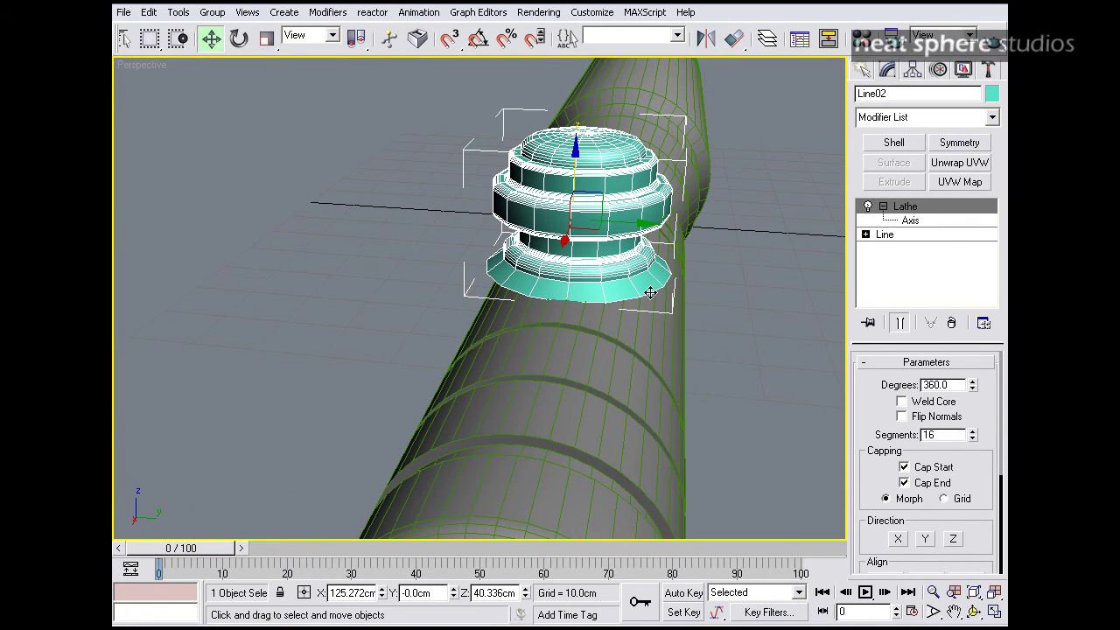
Step: Set the number of Lathe segments to 10
{"action": "mouse_move", "coordinate": [687, 271]}
{"action": "middle_mouse_down", "text": "alt"}
{"action": "mouse_move", "coordinate": [562, 231]}
{"action": "mouse_move", "coordinate": [442, 238]}
{"action": "mouse_move", "coordinate": [456, 302]}
{"action": "mouse_move", "coordinate": [682, 280]}
{"action": "mouse_move", "coordinate": [688, 263]}
{"action": "middle_mouse_up", "text": "alt"}
{"action": "key", "text": "alt+z"}
{"action": "mouse_move", "coordinate": [687, 263]}
{"action": "left_mouse_down"}
{"action": "mouse_move", "coordinate": [690, 248]}
{"action": "mouse_move", "coordinate": [687, 261]}
{"action": "left_mouse_up"}
{"action": "middle_click_drag", "start_coordinate": [687, 261], "coordinate": [623, 268]}
{"action": "middle_click_drag", "start_coordinate": [495, 253], "coordinate": [538, 259]}
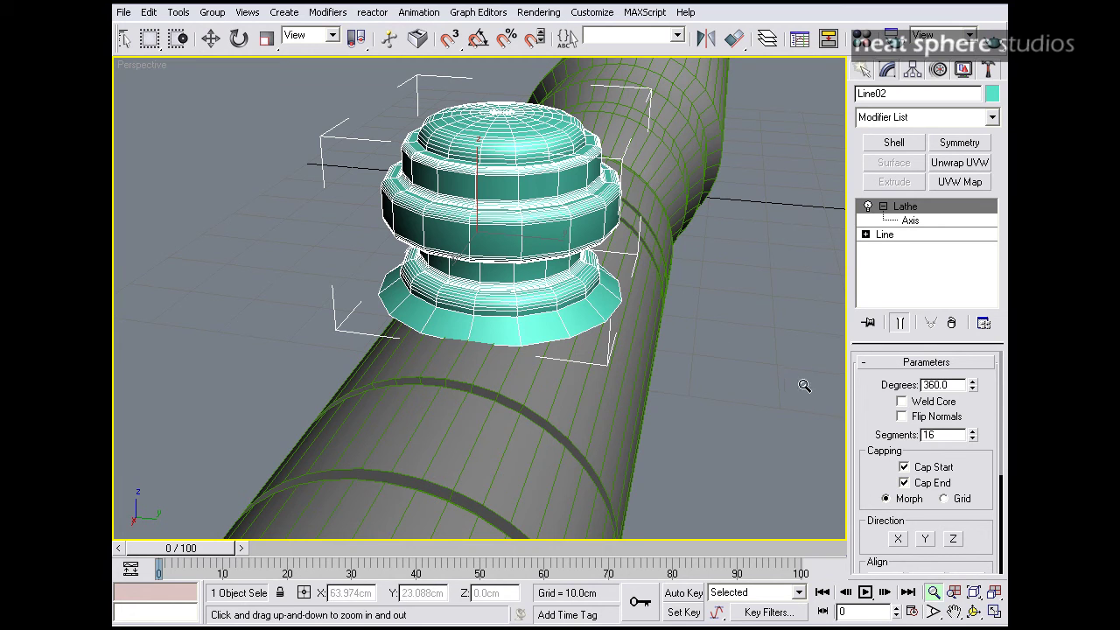
{"action": "left_click_drag", "start_coordinate": [974, 436], "coordinate": [975, 438]}
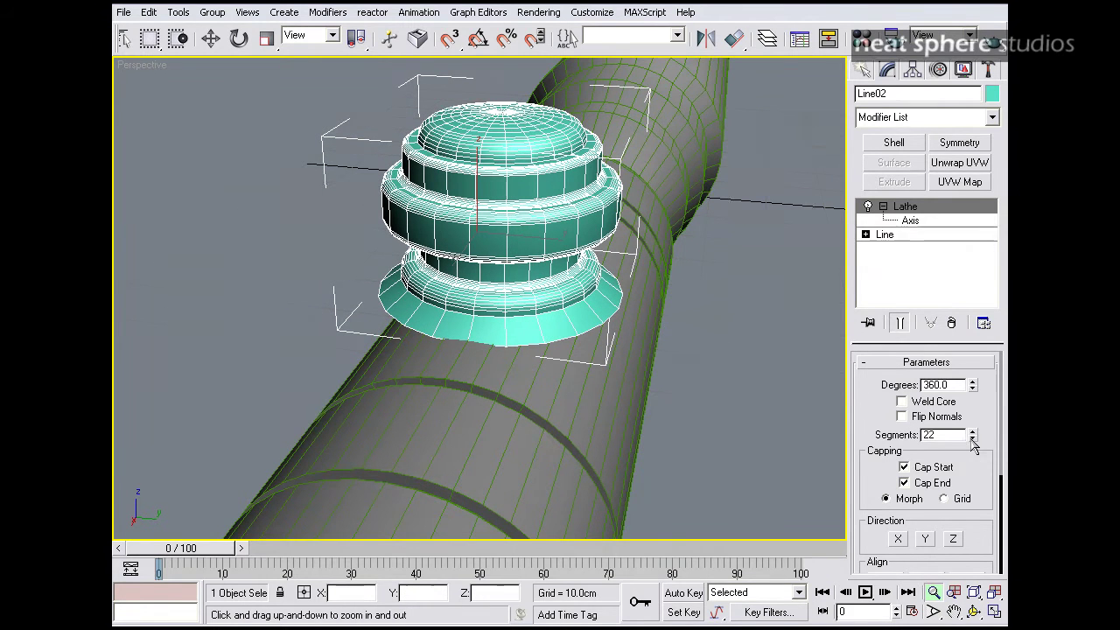
{"action": "left_click", "coordinate": [974, 439]}
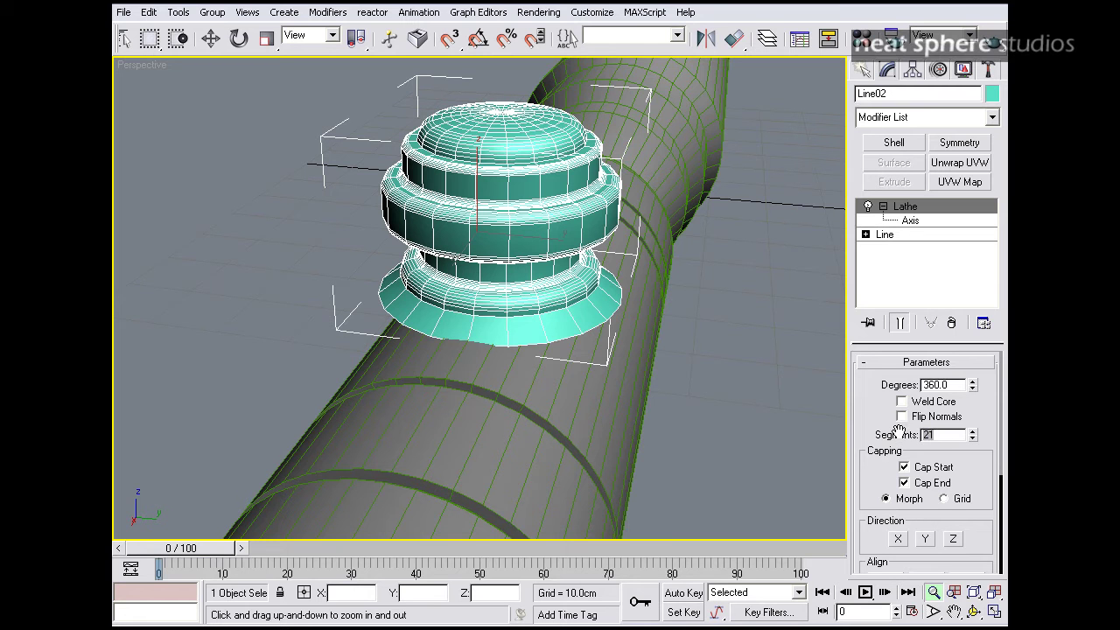
{"action": "type", "text": "10"}
{"action": "key", "text": "Return"}
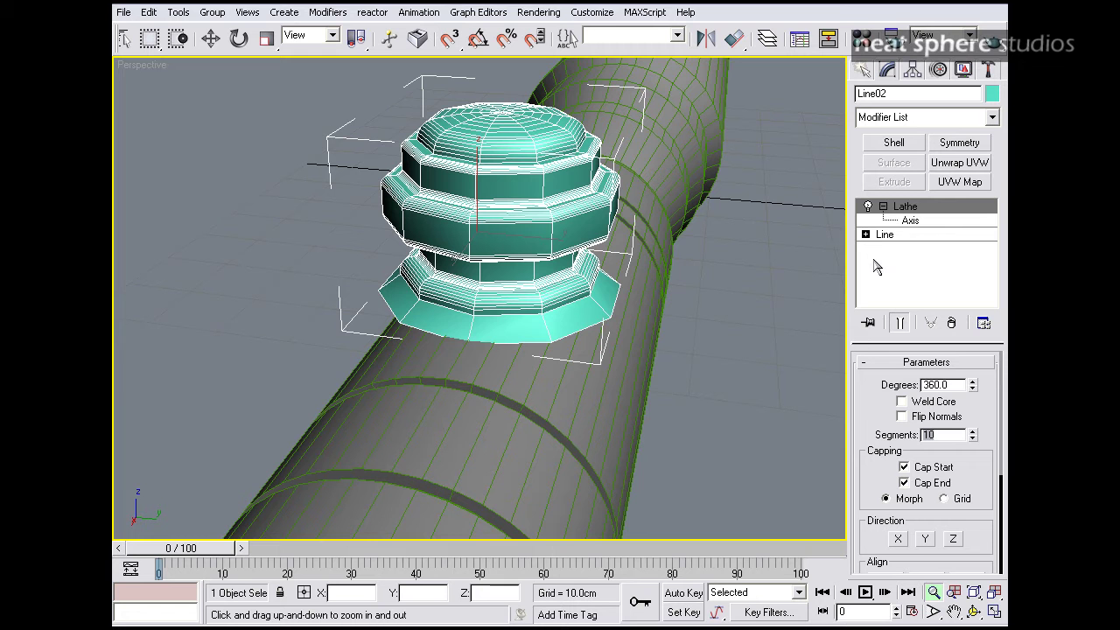
Step: Reduce the base Line's interpolation steps to 1 and return to the Lathe level
{"action": "left_click", "coordinate": [865, 234]}
{"action": "left_click", "coordinate": [885, 235]}
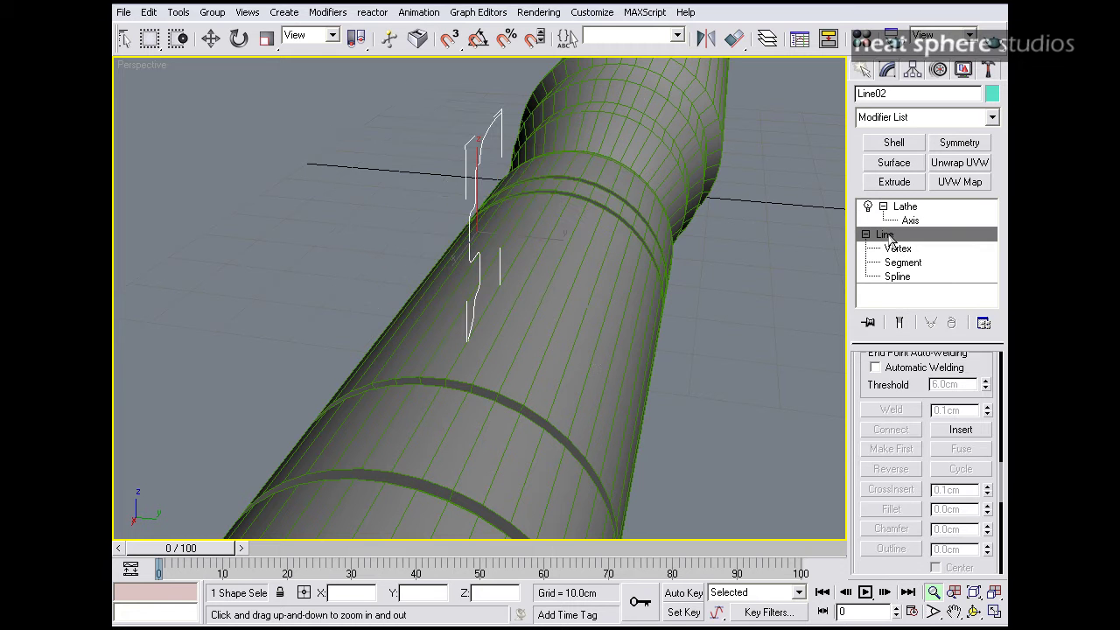
{"action": "left_click_drag", "start_coordinate": [687, 321], "coordinate": [629, 313]}
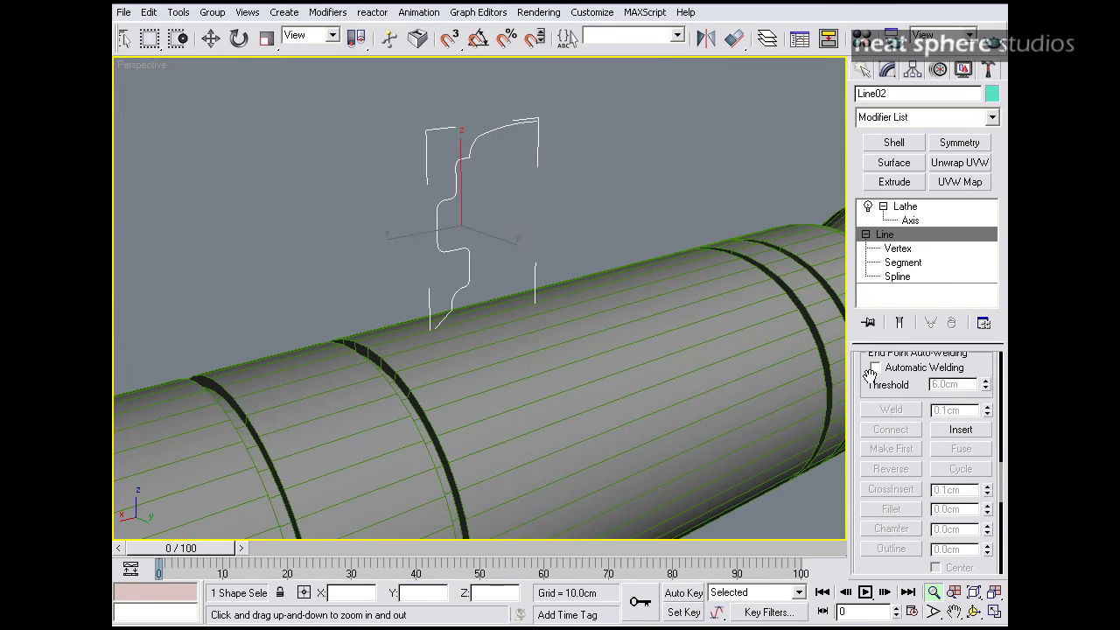
{"action": "scroll", "coordinate": [870, 376], "scroll_direction": "up", "scroll_amount": 10}
{"action": "left_click", "coordinate": [908, 381]}
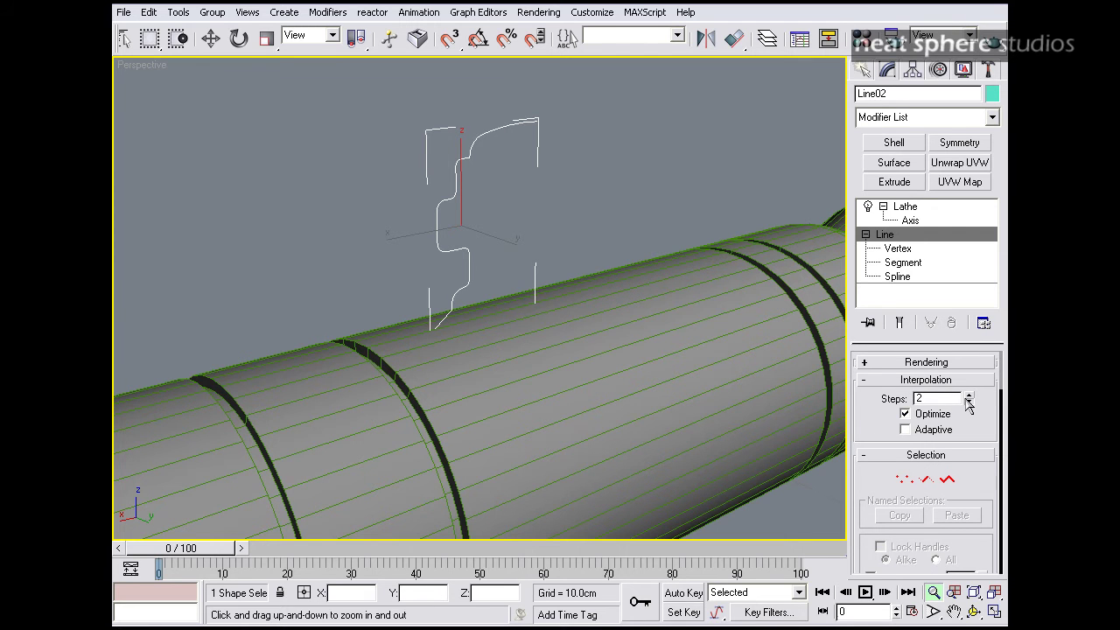
{"action": "left_click_drag", "start_coordinate": [600, 263], "coordinate": [558, 236]}
{"action": "scroll", "coordinate": [568, 236], "scroll_direction": "down", "scroll_amount": 3}
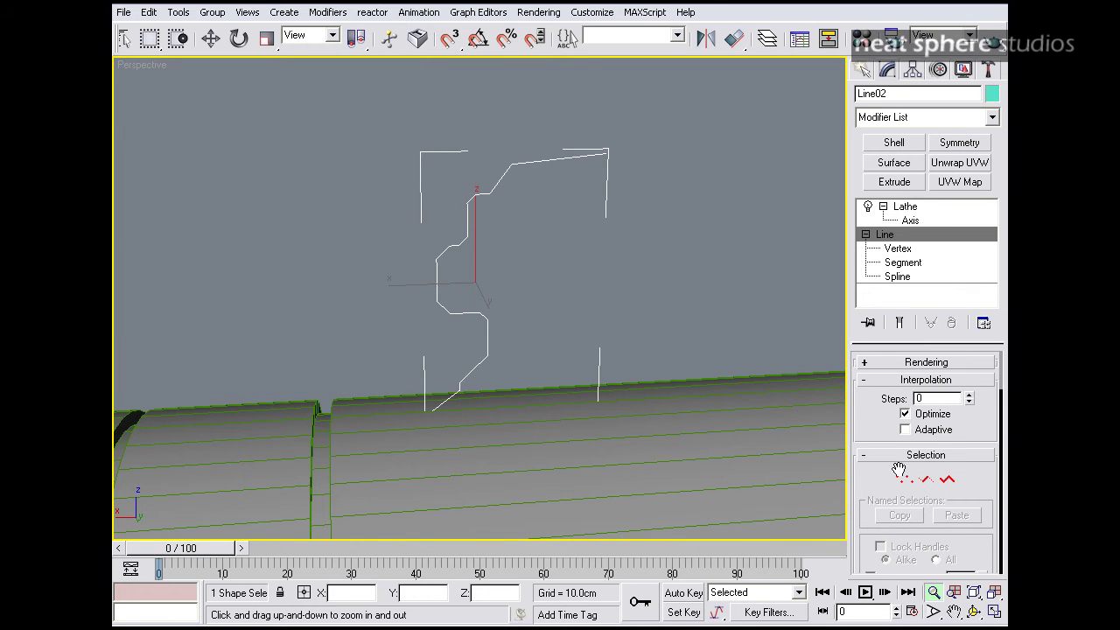
{"action": "left_click", "coordinate": [970, 396]}
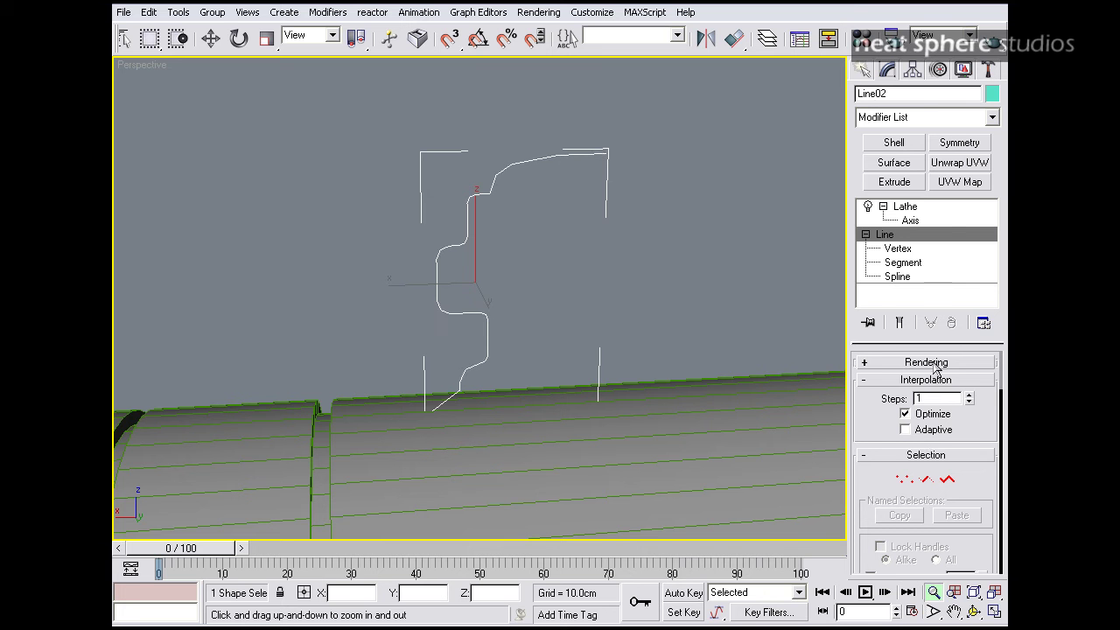
{"action": "left_click", "coordinate": [908, 207]}
Step: Add a TurboSmooth modifier on top of the Lathe
{"action": "middle_click_drag", "start_coordinate": [697, 297], "coordinate": [665, 288]}
{"action": "left_click", "coordinate": [991, 118]}
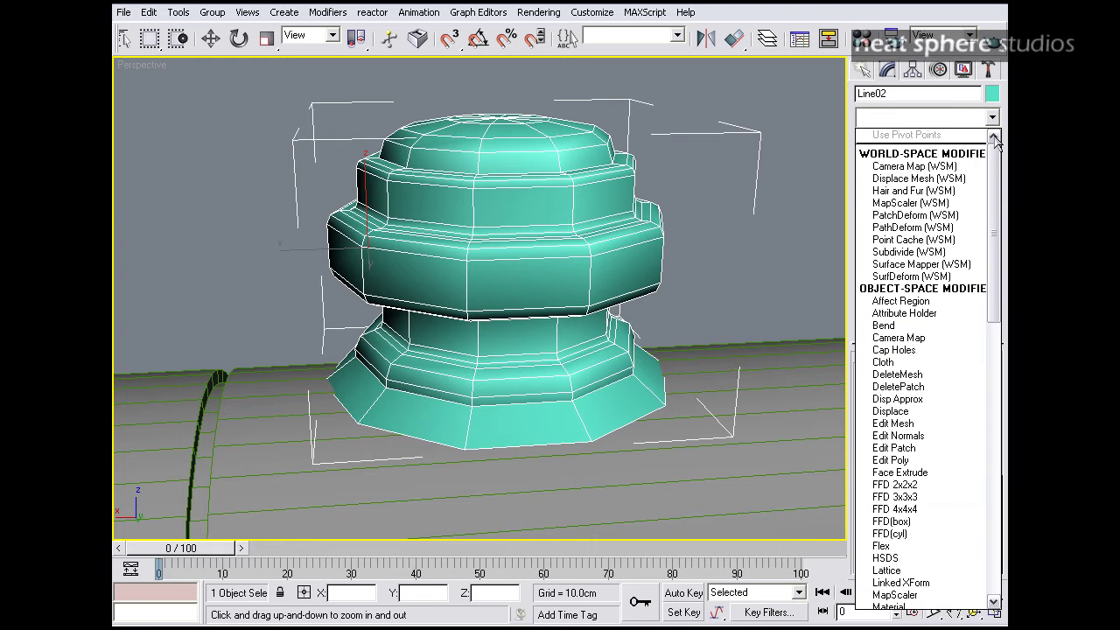
{"action": "left_click_drag", "start_coordinate": [998, 156], "coordinate": [994, 418]}
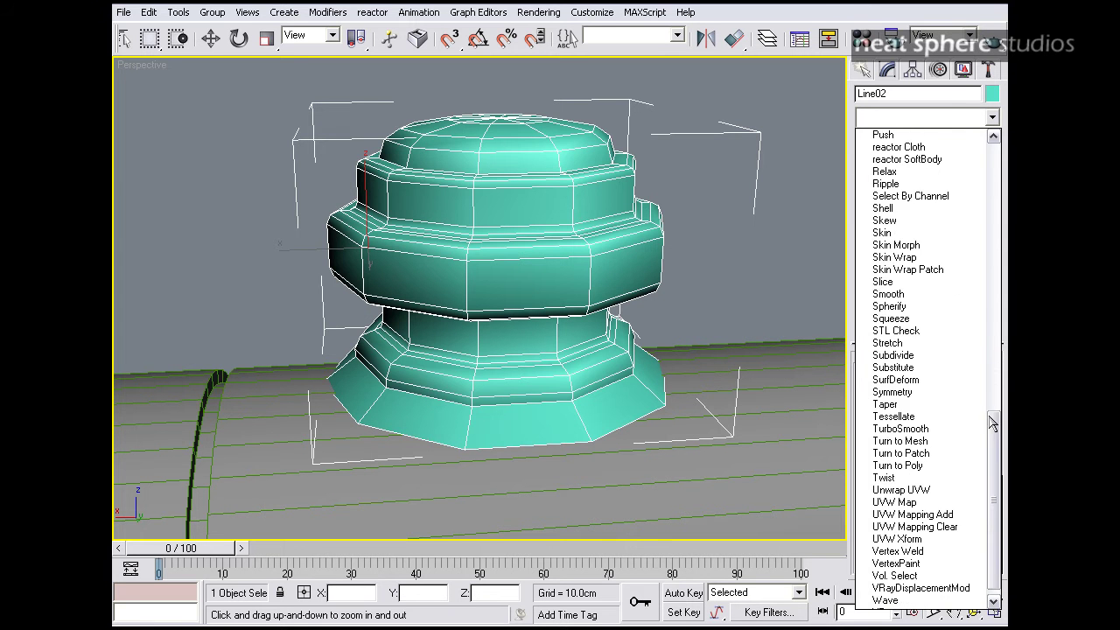
{"action": "left_click", "coordinate": [964, 432]}
{"action": "left_click_drag", "start_coordinate": [673, 373], "coordinate": [764, 353]}
{"action": "middle_click_drag", "start_coordinate": [764, 352], "coordinate": [710, 473], "text": "alt"}
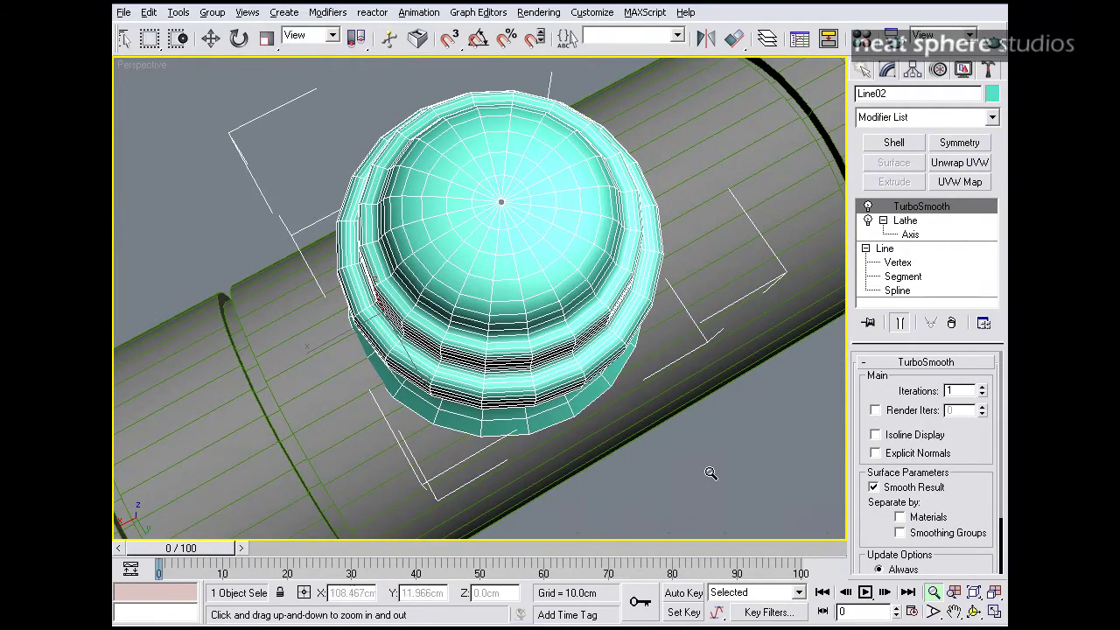
Step: Try TurboSmooth on the knob with 2 iterations and remove the modifier from the stack
{"action": "left_click", "coordinate": [982, 388]}
{"action": "middle_click_drag", "start_coordinate": [482, 303], "coordinate": [579, 239], "text": "alt"}
{"action": "scroll", "coordinate": [632, 252], "scroll_direction": "up", "scroll_amount": 3}
{"action": "middle_click_drag", "start_coordinate": [564, 291], "coordinate": [617, 250], "text": "alt"}
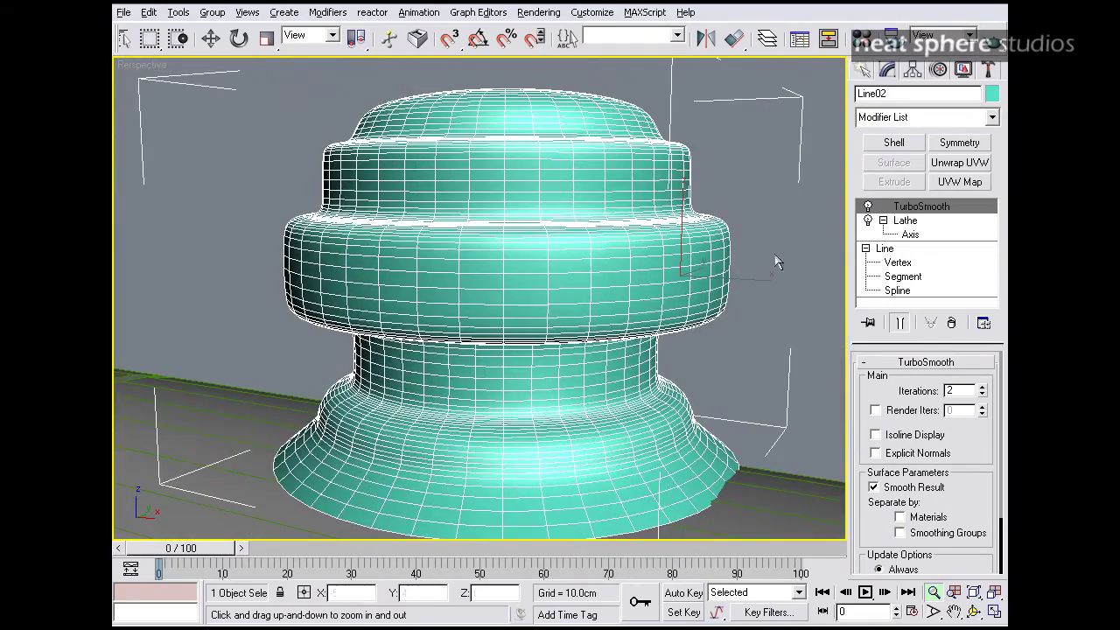
{"action": "left_click", "coordinate": [951, 323]}
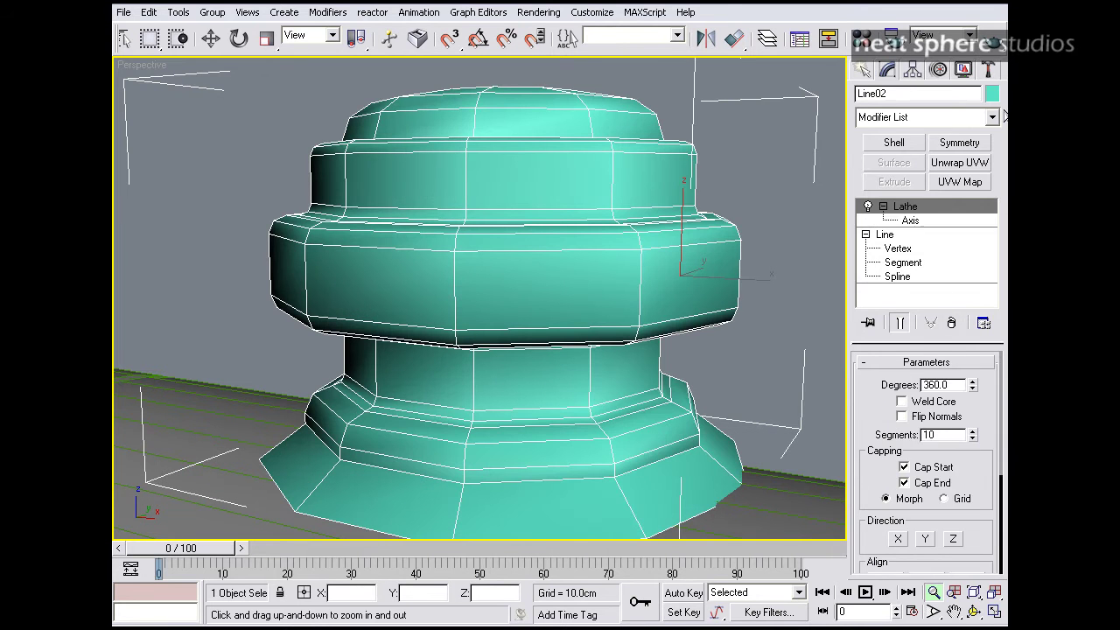
{"action": "left_click", "coordinate": [992, 117]}
{"action": "left_click_drag", "start_coordinate": [992, 154], "coordinate": [992, 221]}
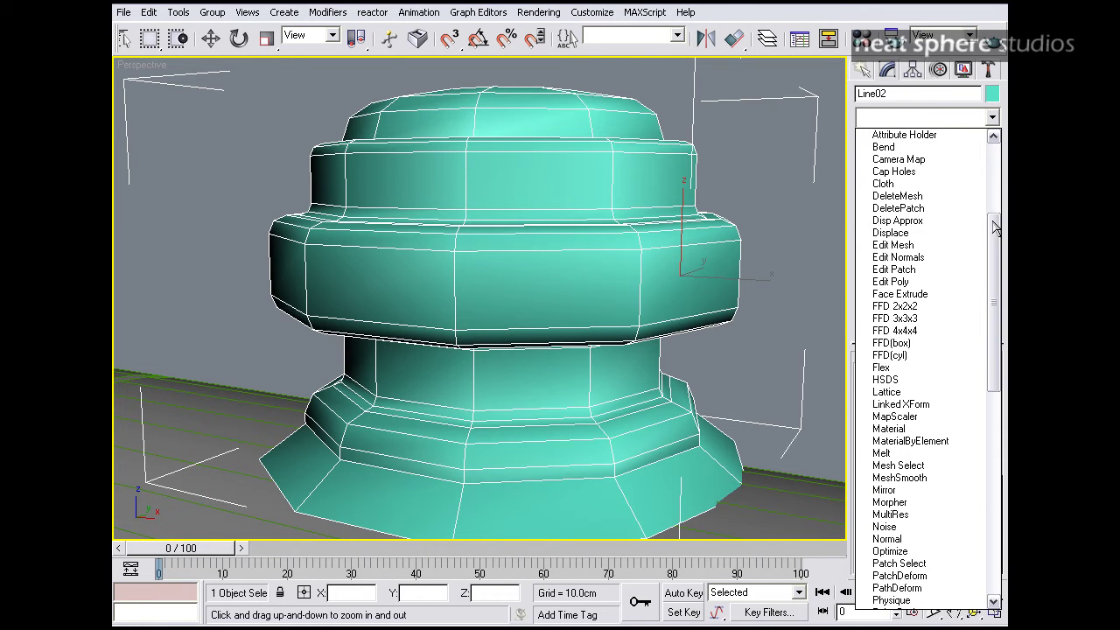
{"action": "left_click", "coordinate": [954, 282]}
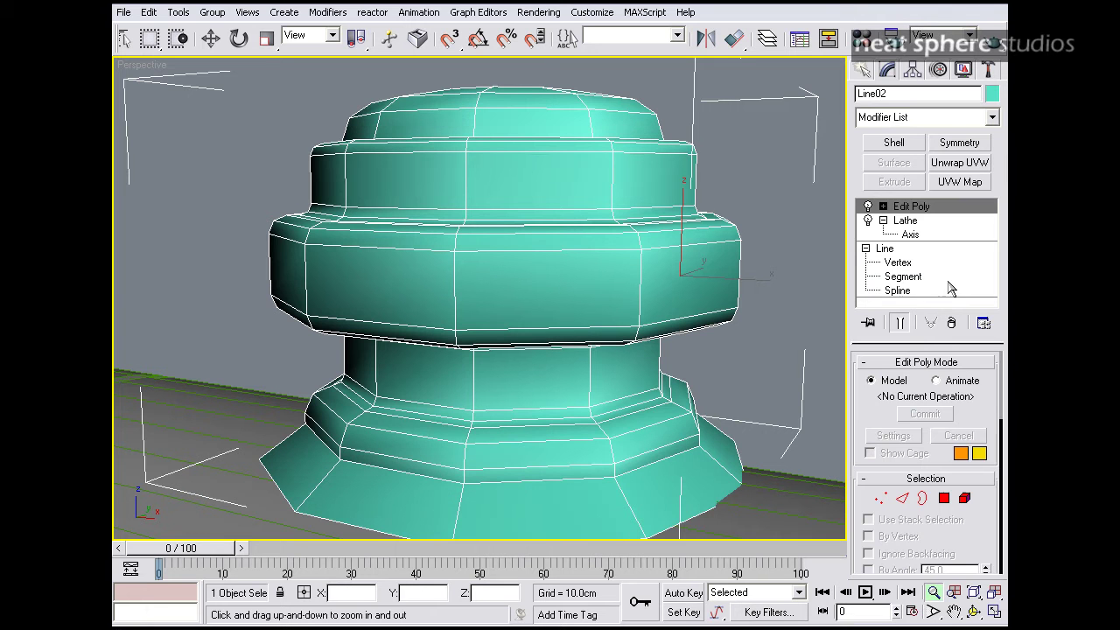
{"action": "left_click_drag", "start_coordinate": [867, 415], "coordinate": [866, 317]}
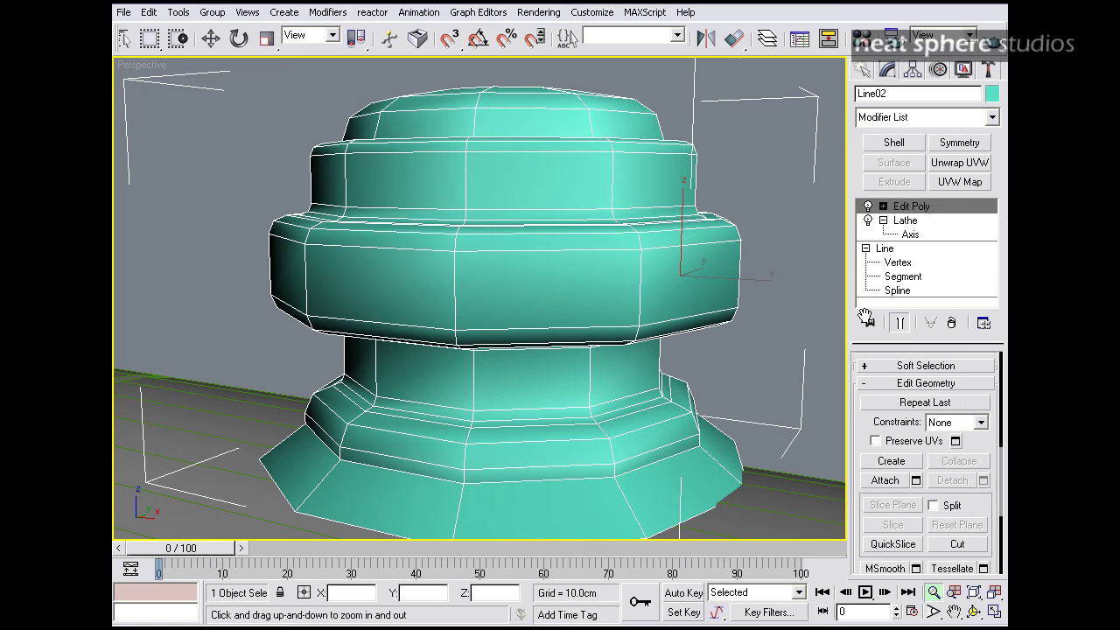
{"action": "left_click", "coordinate": [951, 323]}
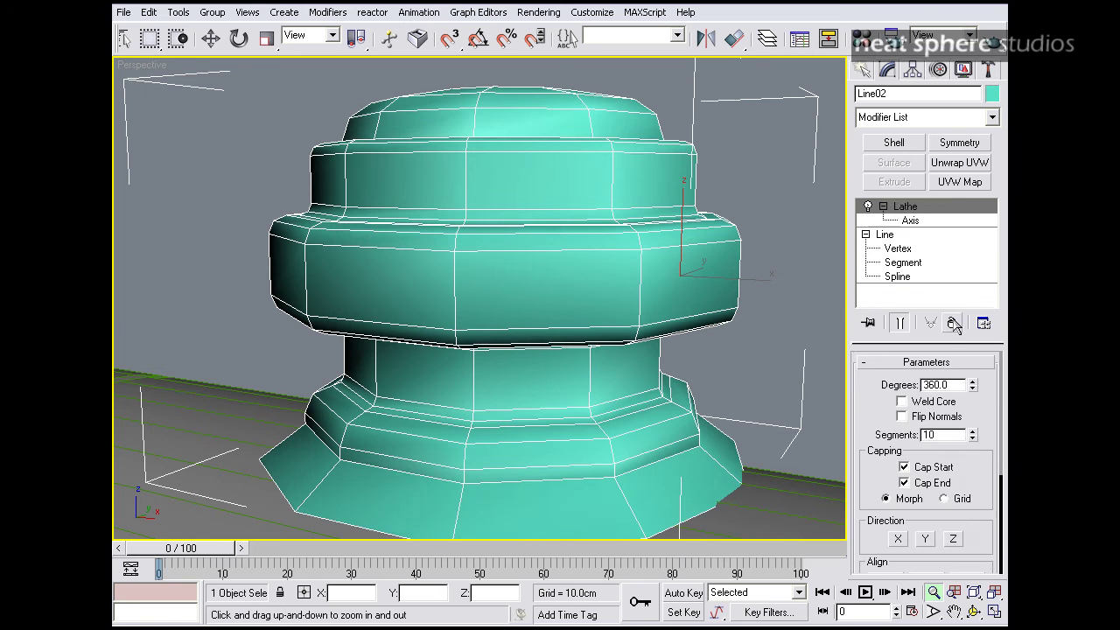
Step: Add a MeshSmooth modifier on top of the Lathe and set its subdivision iterations to 3
{"action": "left_click", "coordinate": [992, 116]}
{"action": "scroll", "coordinate": [980, 264], "scroll_direction": "down", "scroll_amount": 7}
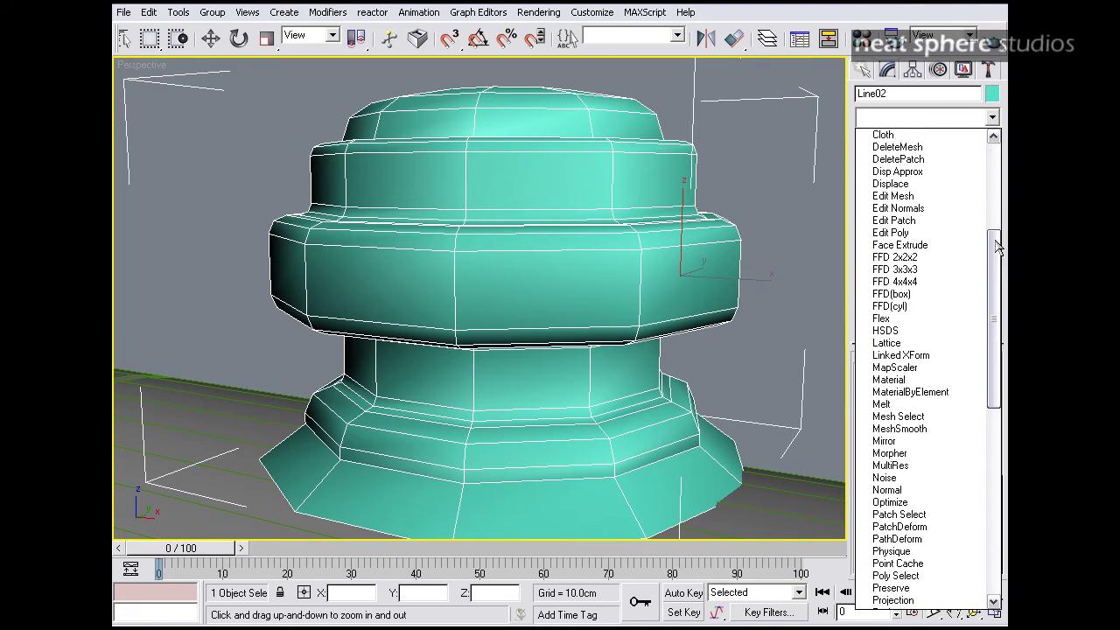
{"action": "left_click", "coordinate": [921, 404]}
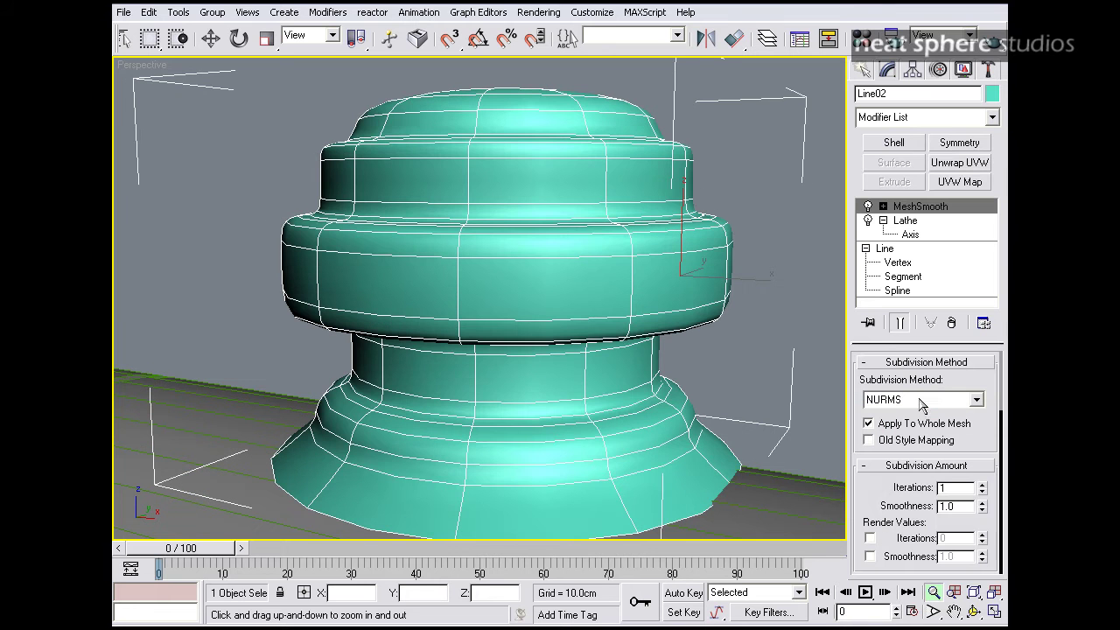
{"action": "left_click", "coordinate": [883, 207]}
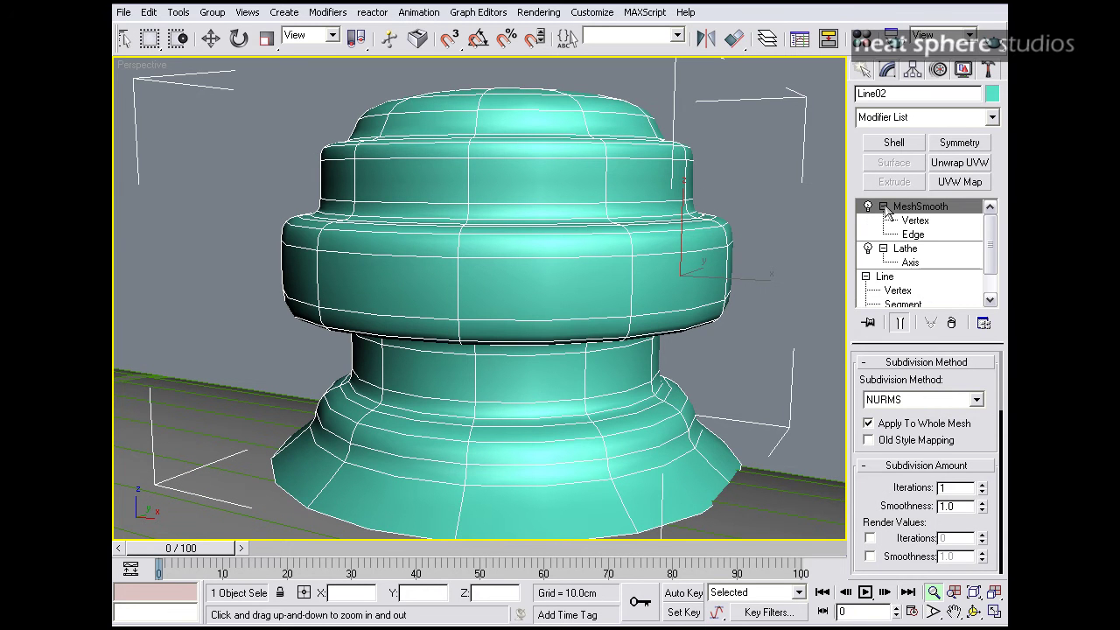
{"action": "left_click", "coordinate": [982, 484]}
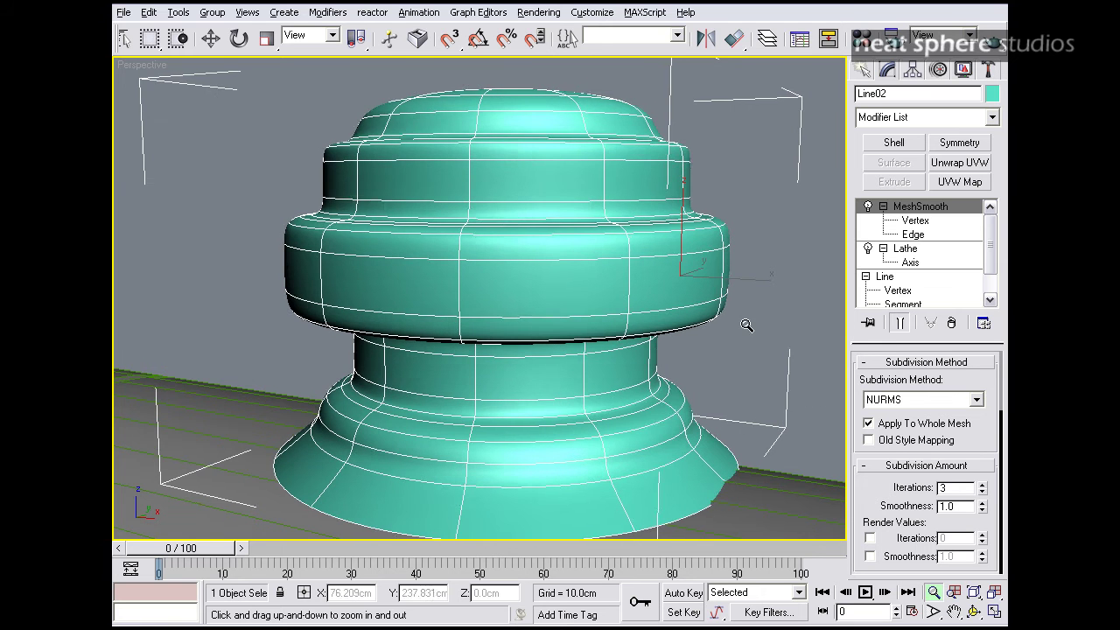
{"action": "middle_click_drag", "start_coordinate": [747, 320], "coordinate": [758, 342], "text": "alt"}
Step: Select an edge on the wide ring's upper rim in MeshSmooth, look through the modifier's settings and remove it from the stack
{"action": "left_click", "coordinate": [912, 235]}
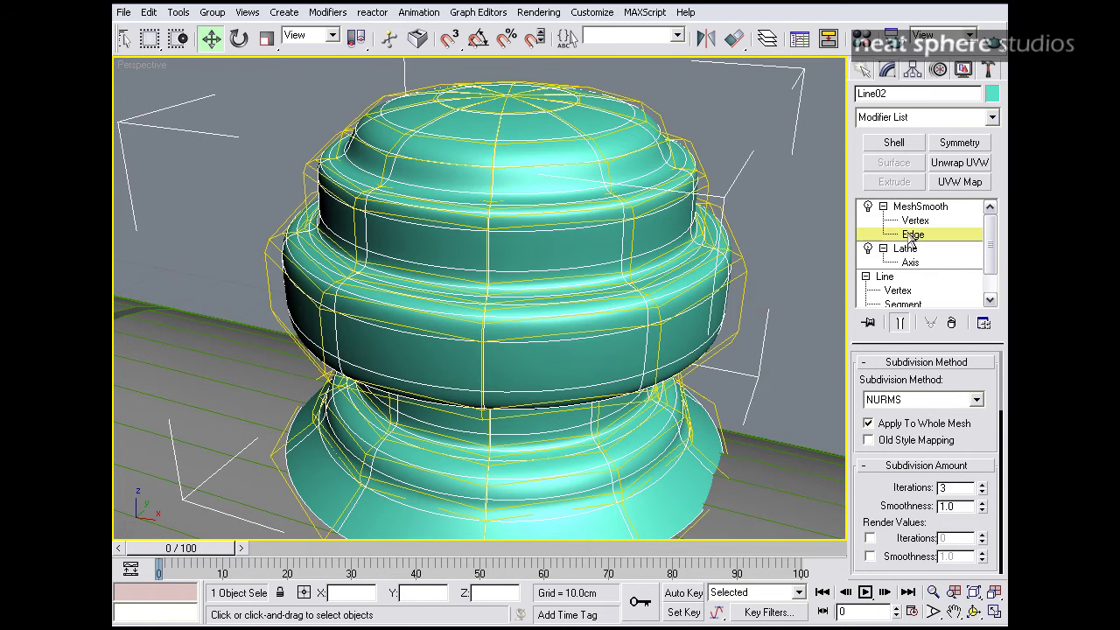
{"action": "middle_click_drag", "start_coordinate": [665, 287], "coordinate": [684, 270], "text": "alt"}
{"action": "key", "text": "alt+z"}
{"action": "left_click_drag", "start_coordinate": [684, 269], "coordinate": [708, 269]}
{"action": "key", "text": "w"}
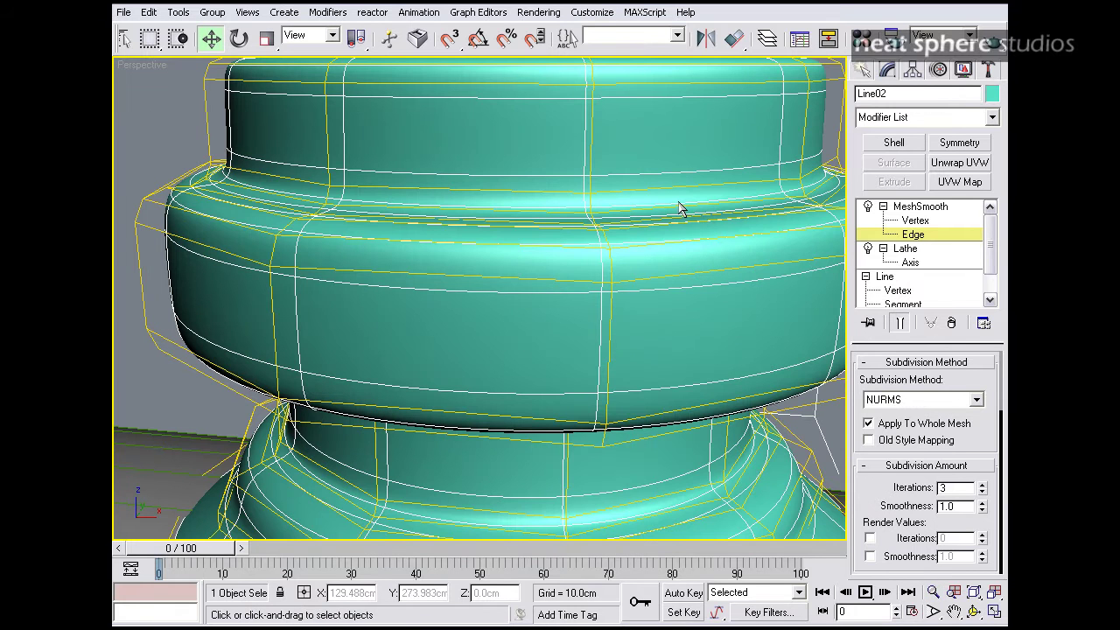
{"action": "left_click", "coordinate": [678, 207]}
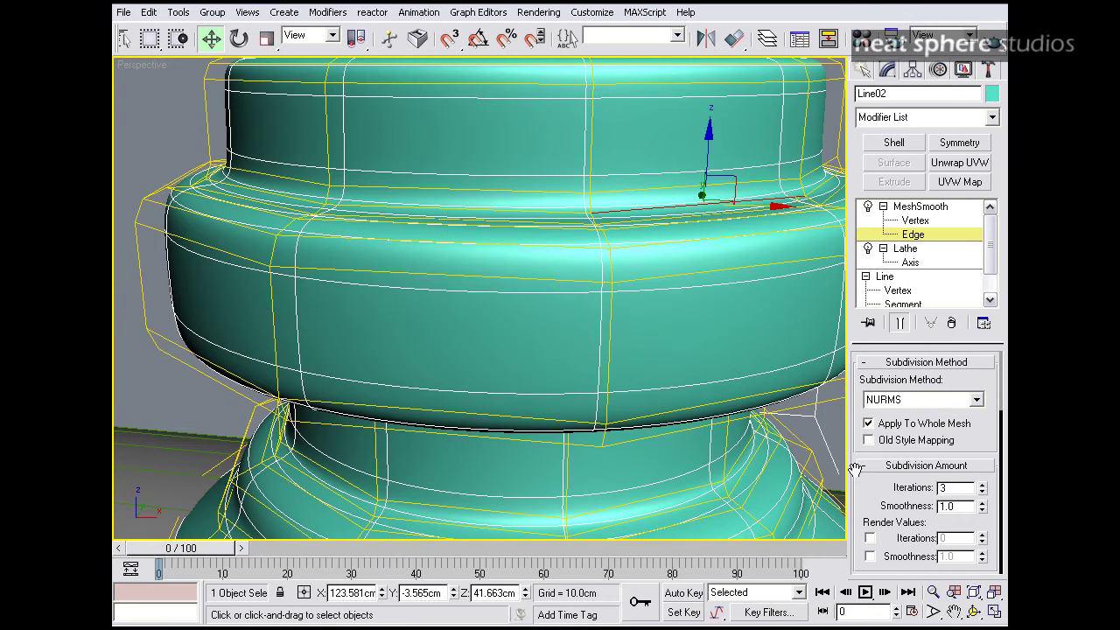
{"action": "scroll", "coordinate": [861, 473], "scroll_direction": "down", "scroll_amount": 6}
{"action": "scroll", "coordinate": [862, 417], "scroll_direction": "down", "scroll_amount": 4}
{"action": "scroll", "coordinate": [861, 397], "scroll_direction": "down", "scroll_amount": 5}
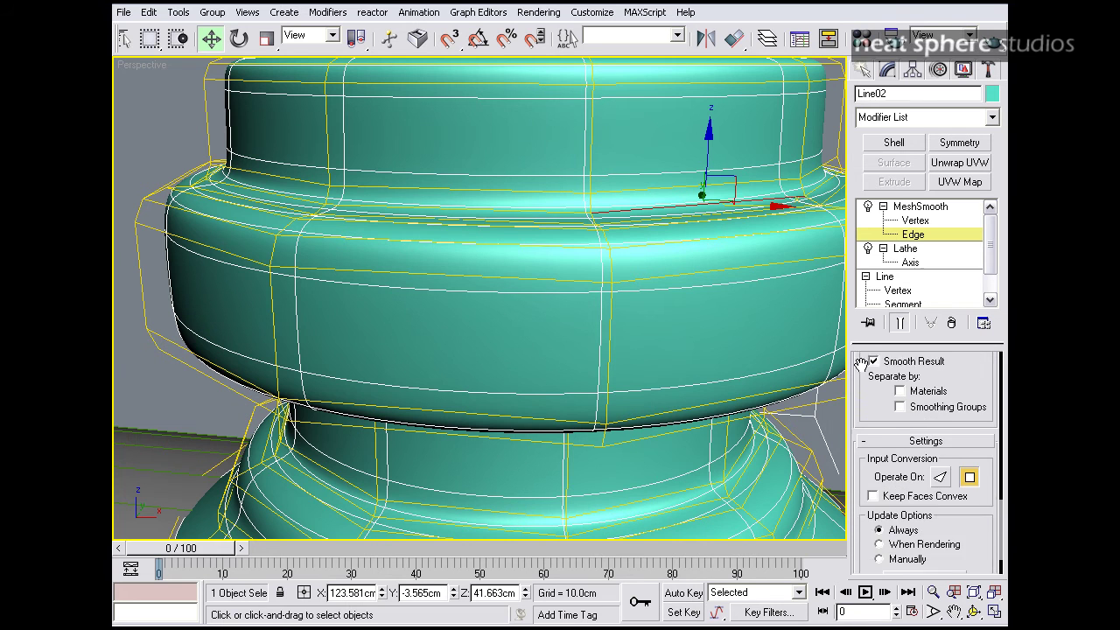
{"action": "left_click_drag", "start_coordinate": [860, 351], "coordinate": [863, 512]}
{"action": "left_click", "coordinate": [951, 323]}
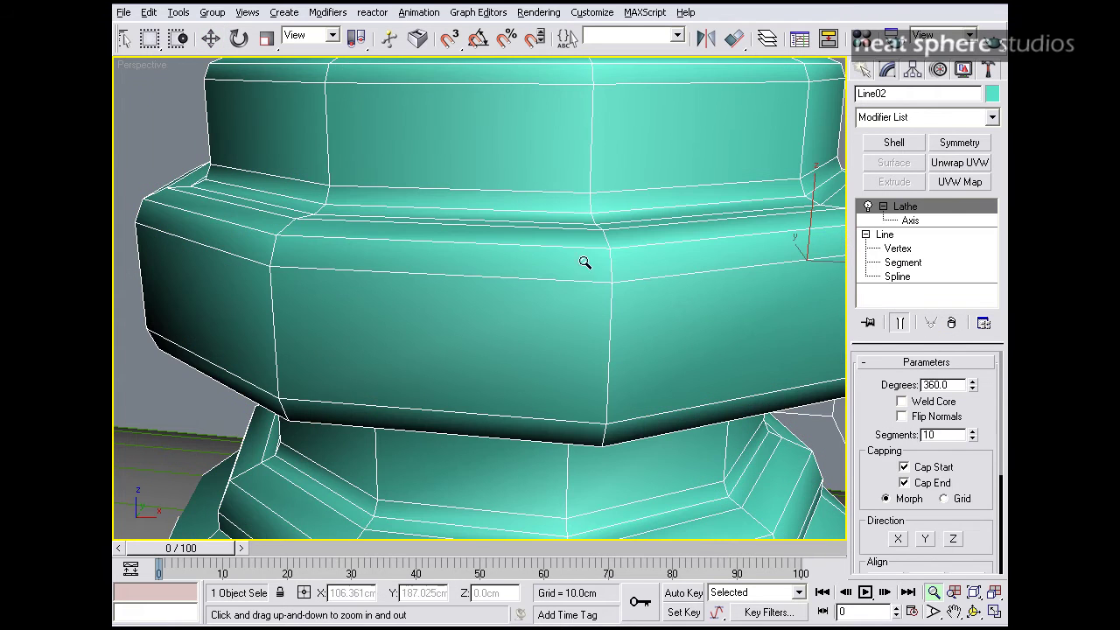
Step: Clone the lathed knob to a spot beside the original along the scope tube
{"action": "key", "text": "alt+z"}
{"action": "scroll", "coordinate": [570, 260], "scroll_direction": "down", "scroll_amount": 8}
{"action": "left_click_drag", "start_coordinate": [570, 260], "coordinate": [564, 231]}
{"action": "mouse_move", "coordinate": [603, 271]}
{"action": "left_mouse_down", "text": "shift"}
{"action": "mouse_move", "coordinate": [781, 306]}
{"action": "mouse_move", "coordinate": [806, 322]}
{"action": "left_mouse_up", "text": "shift"}
{"action": "left_click", "coordinate": [562, 386]}
Step: Convert the cloned knob to an Editable Poly
{"action": "right_click", "coordinate": [550, 295]}
{"action": "mouse_move", "coordinate": [584, 441]}
{"action": "left_click", "coordinate": [723, 453]}
Step: Enable NURMS subdivision on the cloned knob and set its display iterations to 2
{"action": "key", "text": "alt+z"}
{"action": "left_click_drag", "start_coordinate": [692, 429], "coordinate": [810, 376]}
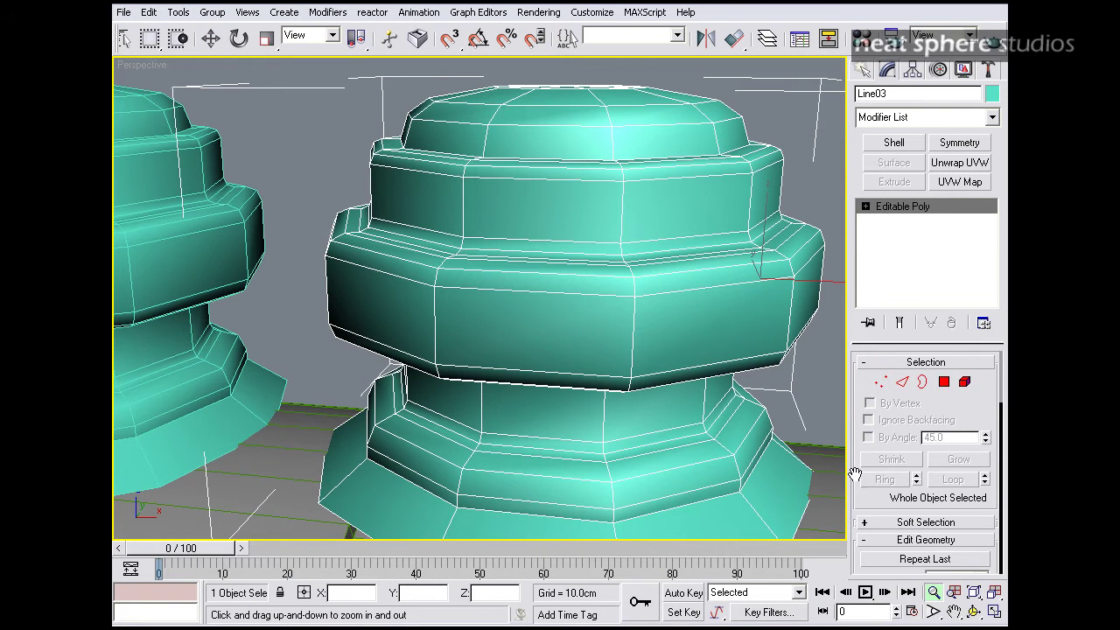
{"action": "scroll", "coordinate": [855, 475], "scroll_direction": "down", "scroll_amount": 10}
{"action": "left_click", "coordinate": [869, 425]}
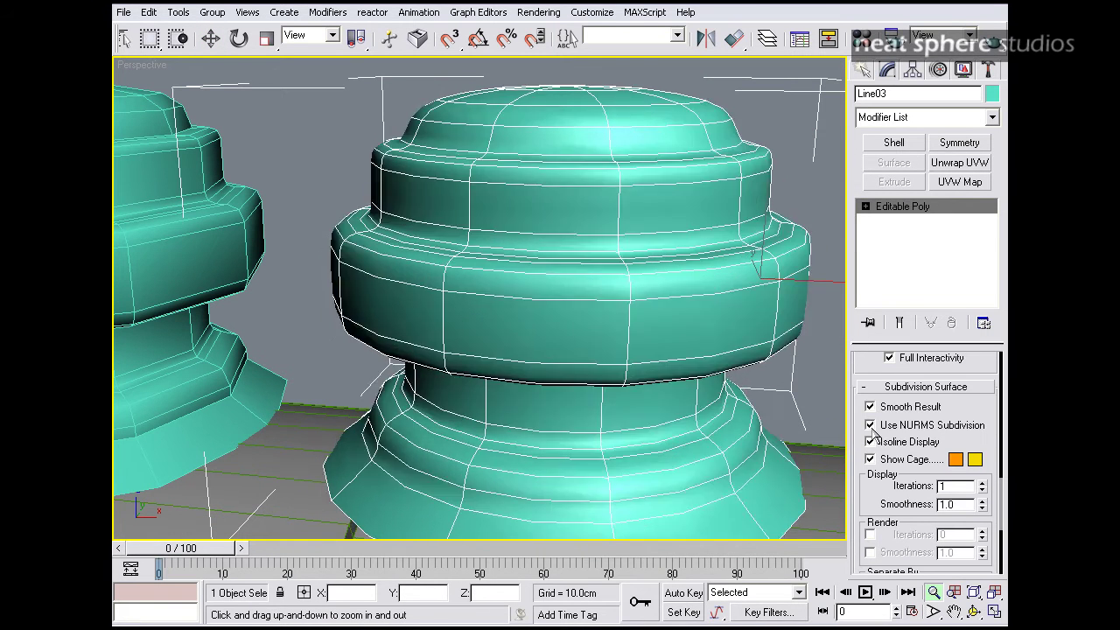
{"action": "left_click", "coordinate": [983, 482]}
{"action": "middle_click_drag", "start_coordinate": [669, 280], "coordinate": [706, 337], "text": "alt"}
Step: Select the full edge loop where the knob's middle tier meets the wide ring and set its crease to 1.0
{"action": "left_click", "coordinate": [865, 206]}
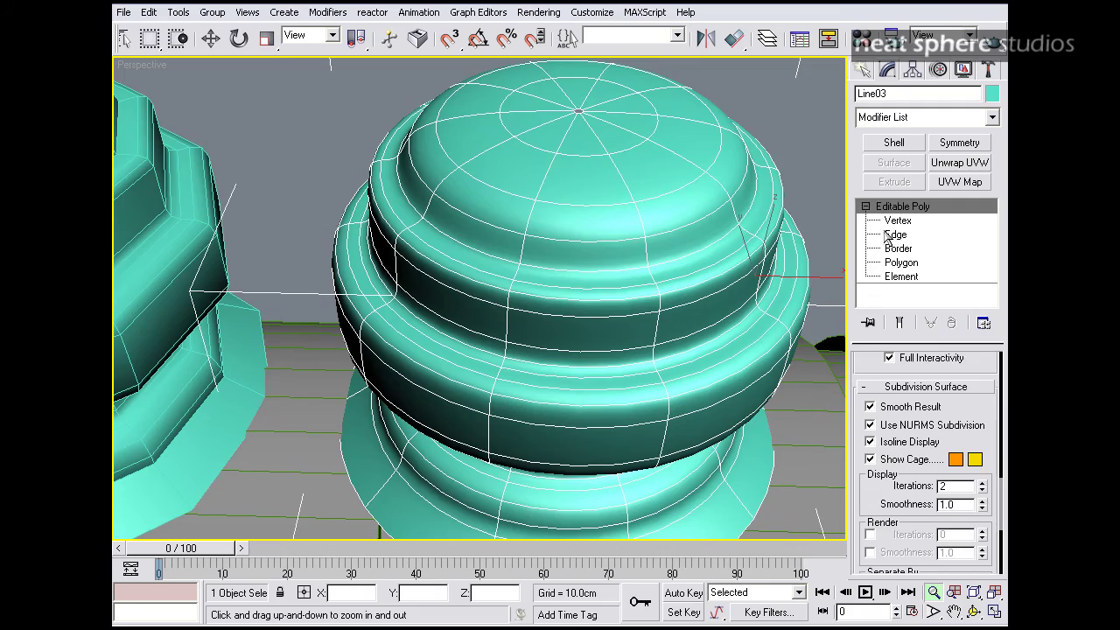
{"action": "left_click", "coordinate": [888, 234]}
{"action": "middle_click_drag", "start_coordinate": [732, 300], "coordinate": [643, 286]}
{"action": "key", "text": "alt+z"}
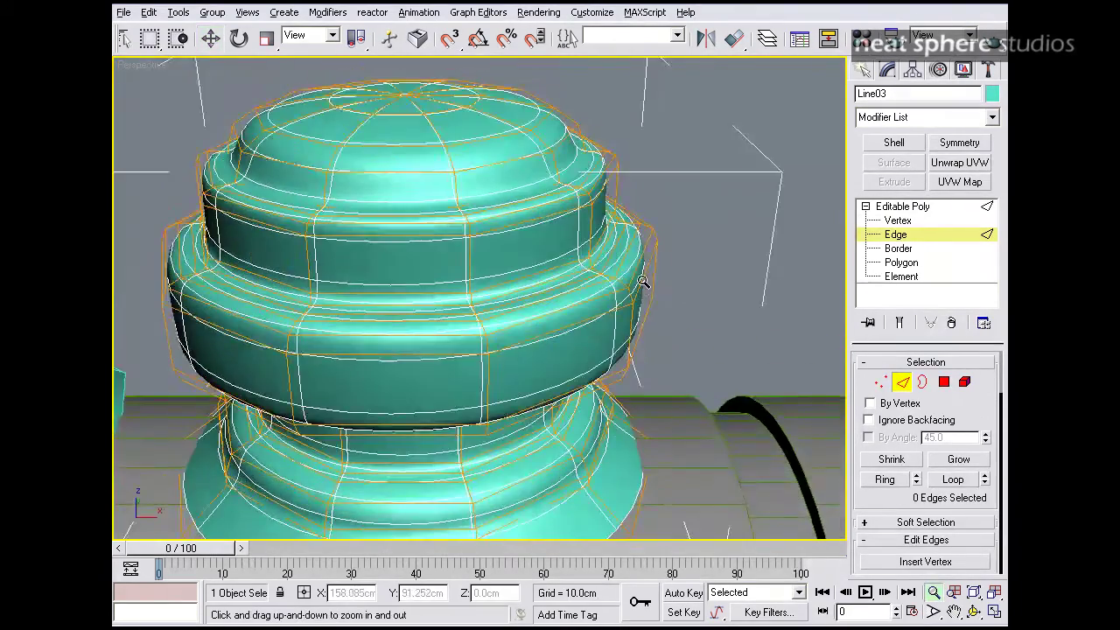
{"action": "left_click_drag", "start_coordinate": [643, 286], "coordinate": [645, 270]}
{"action": "right_click", "coordinate": [649, 267]}
{"action": "mouse_move", "coordinate": [695, 252]}
{"action": "middle_mouse_down", "text": "alt"}
{"action": "mouse_move", "coordinate": [693, 261]}
{"action": "mouse_move", "coordinate": [710, 242]}
{"action": "middle_mouse_up", "text": "alt"}
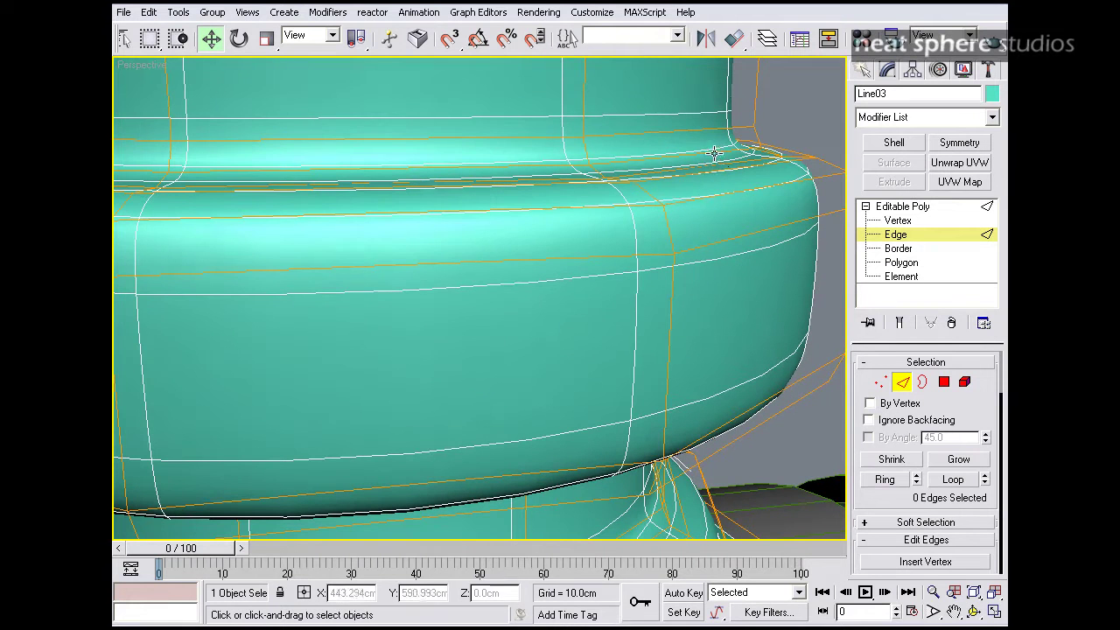
{"action": "left_click", "coordinate": [715, 154]}
{"action": "left_click", "coordinate": [956, 478]}
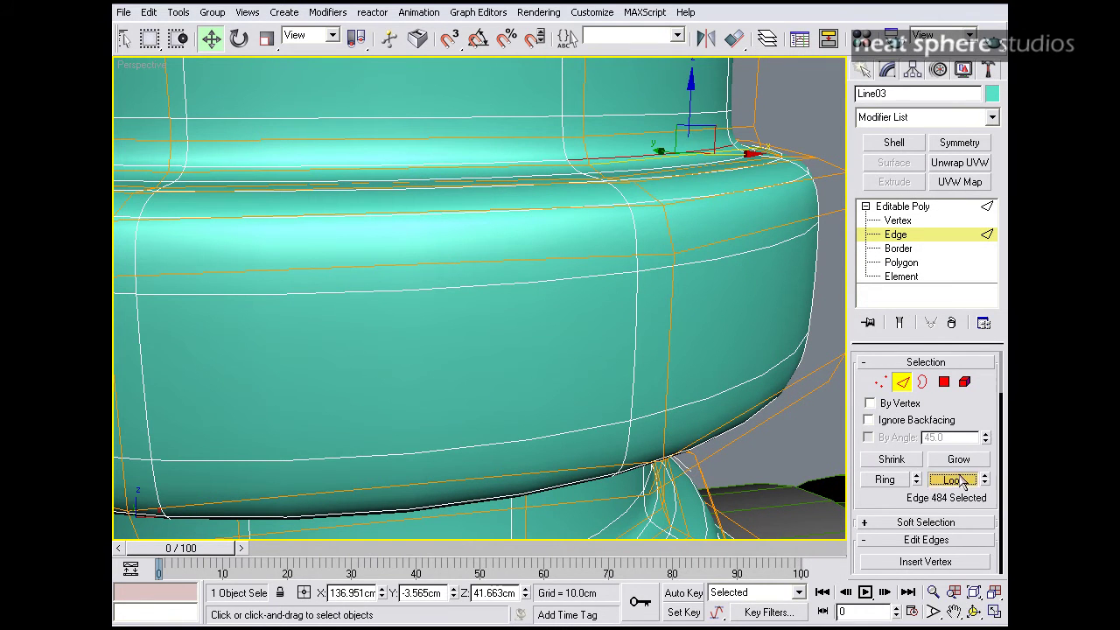
{"action": "scroll", "coordinate": [884, 503], "scroll_direction": "down", "scroll_amount": 5}
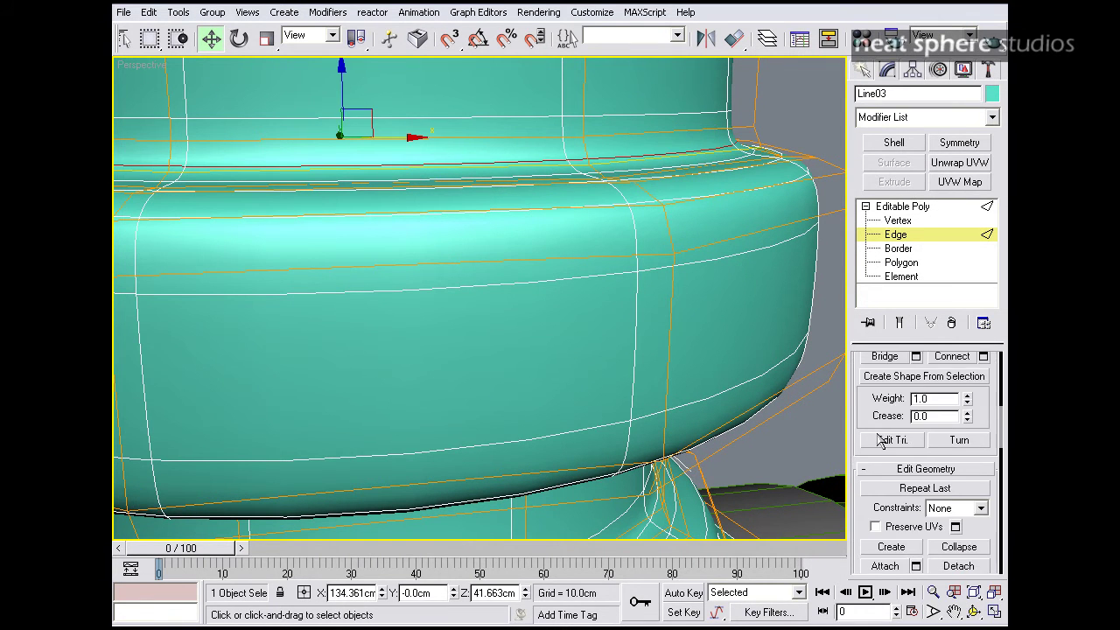
{"action": "left_click_drag", "start_coordinate": [967, 418], "coordinate": [968, 389]}
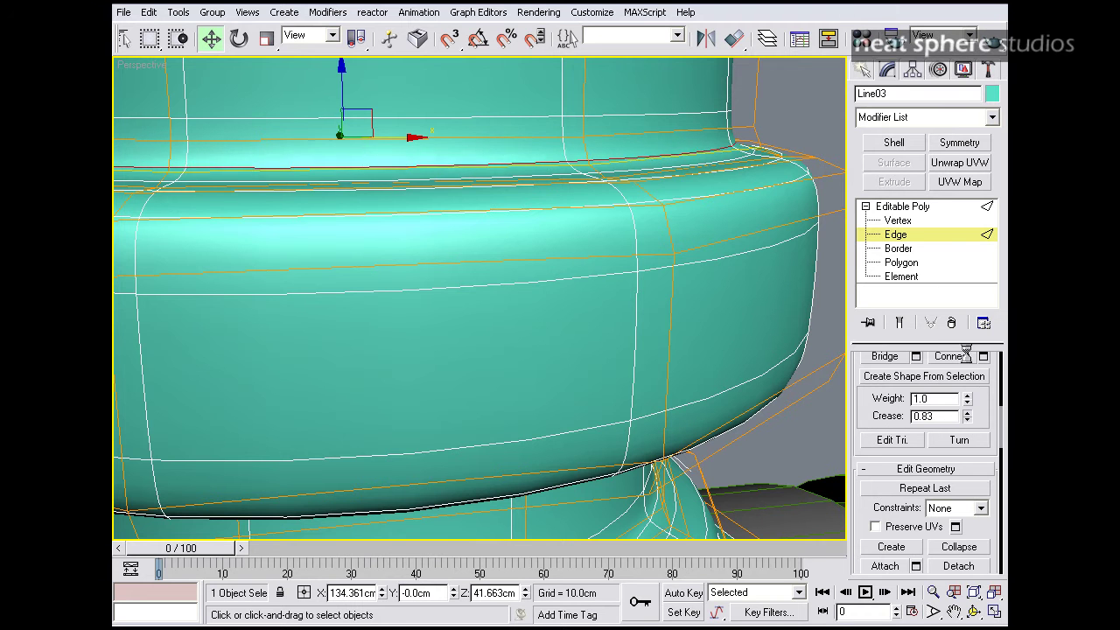
Step: Select the full edge loop around the base of the top dome and set its crease to 1.0
{"action": "middle_click_drag", "start_coordinate": [763, 255], "coordinate": [763, 262], "text": "alt"}
{"action": "middle_click_drag", "start_coordinate": [763, 262], "coordinate": [676, 269]}
{"action": "middle_click_drag", "start_coordinate": [675, 269], "coordinate": [686, 288]}
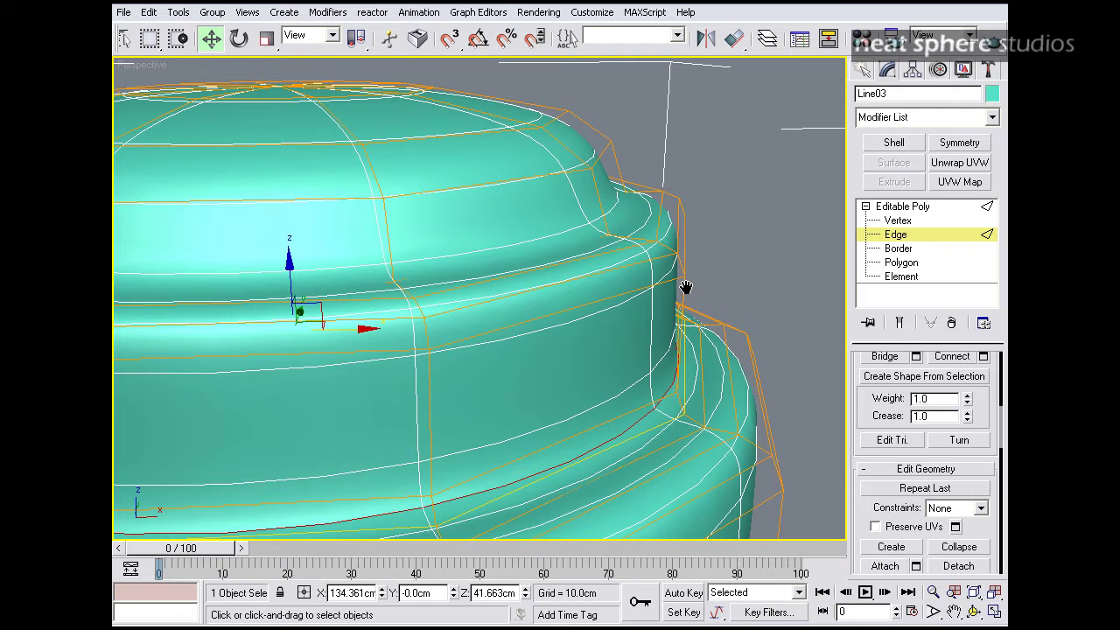
{"action": "left_click", "coordinate": [620, 204]}
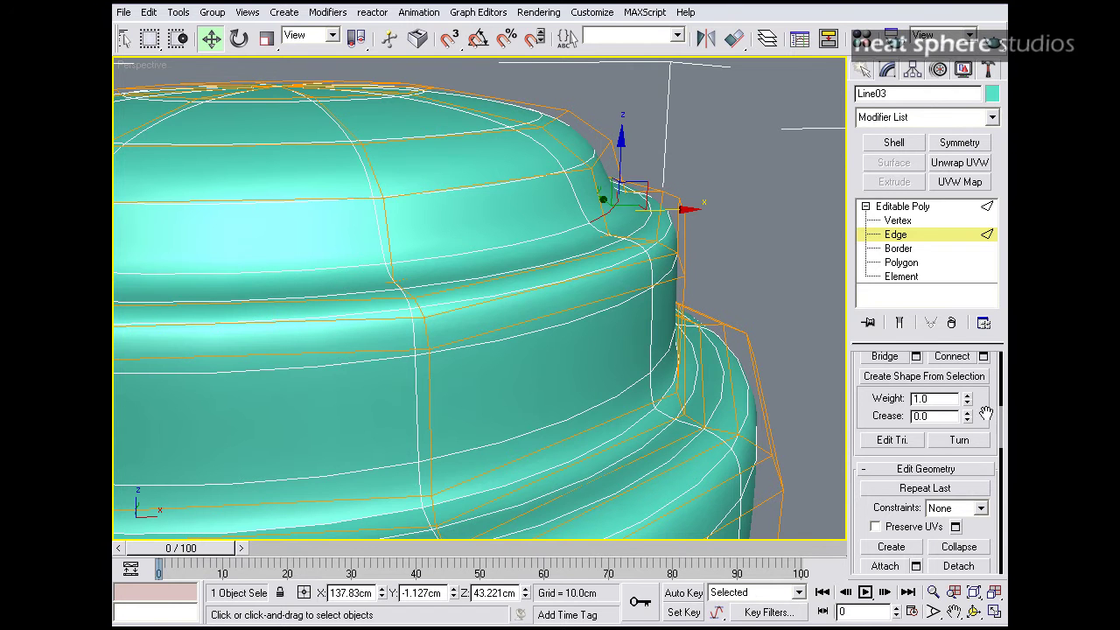
{"action": "scroll", "coordinate": [985, 418], "scroll_direction": "up", "scroll_amount": 4}
{"action": "left_click", "coordinate": [970, 479]}
{"action": "scroll", "coordinate": [990, 472], "scroll_direction": "down", "scroll_amount": 5}
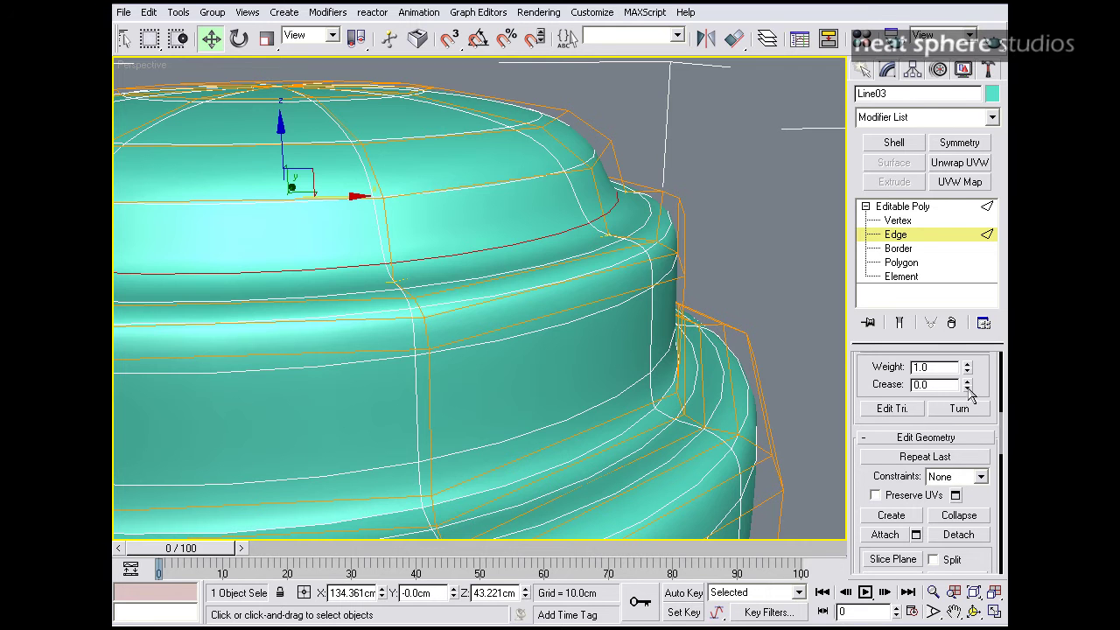
{"action": "left_click_drag", "start_coordinate": [968, 384], "coordinate": [960, 256]}
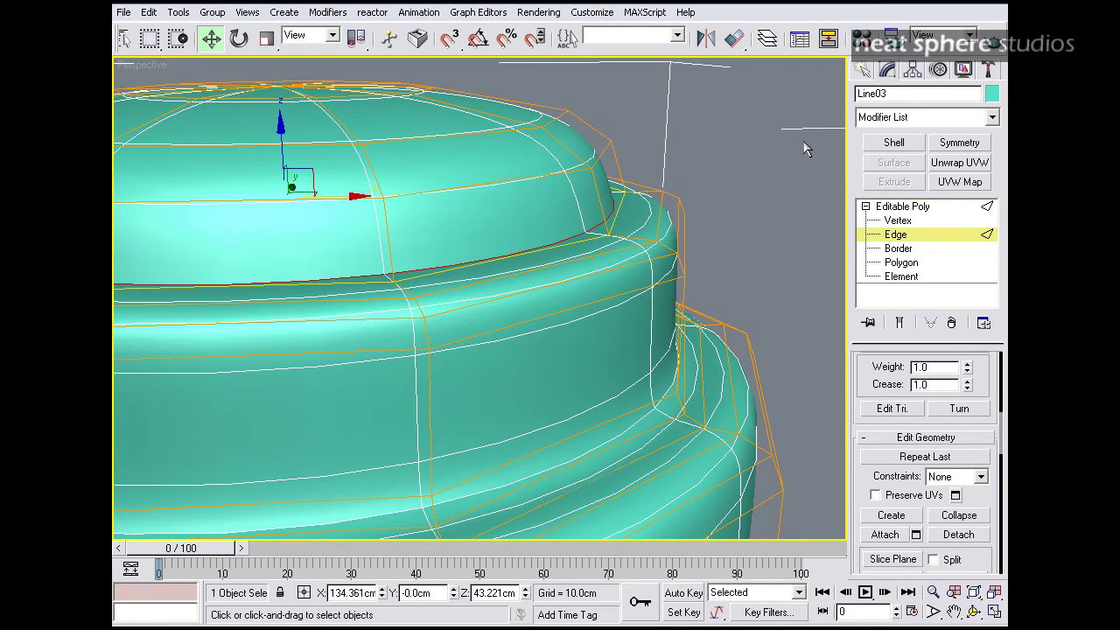
Step: Select both edge loops at the bottom of the neck and the top of the flared skirt, and set their crease to 1.0
{"action": "key", "text": "alt+z"}
{"action": "scroll", "coordinate": [694, 268], "scroll_direction": "down", "scroll_amount": 4}
{"action": "middle_click_drag", "start_coordinate": [684, 281], "coordinate": [679, 331], "text": "alt"}
{"action": "scroll", "coordinate": [647, 316], "scroll_direction": "up", "scroll_amount": 4}
{"action": "scroll", "coordinate": [667, 300], "scroll_direction": "down", "scroll_amount": 4}
{"action": "middle_click_drag", "start_coordinate": [692, 469], "coordinate": [672, 351]}
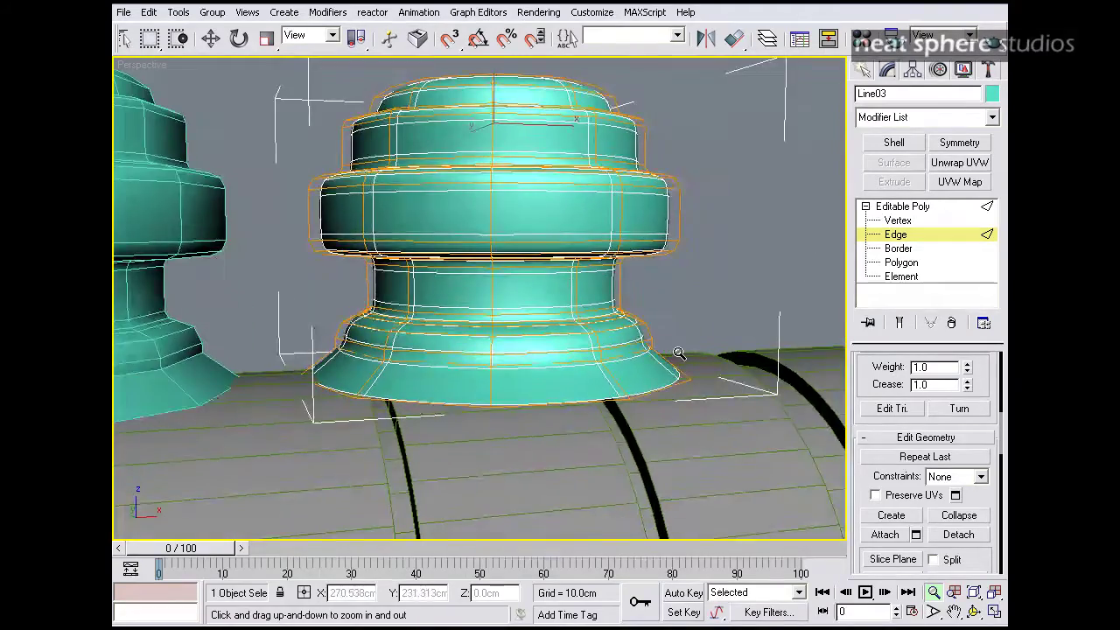
{"action": "scroll", "coordinate": [678, 344], "scroll_direction": "up", "scroll_amount": 4}
{"action": "right_click", "coordinate": [733, 379]}
{"action": "left_click", "coordinate": [775, 394]}
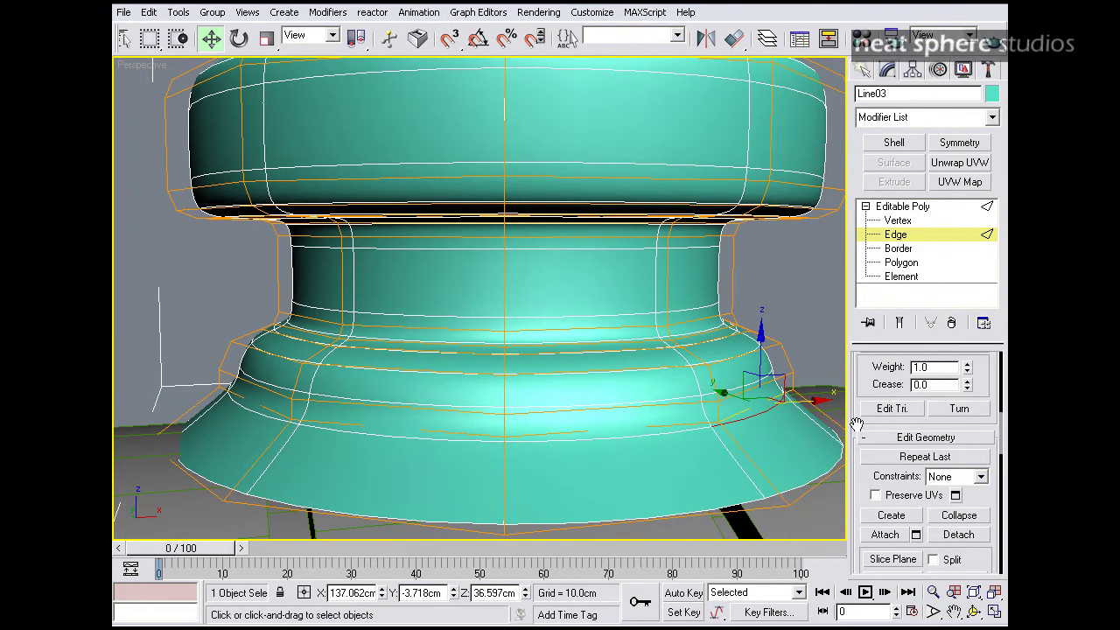
{"action": "left_click", "coordinate": [709, 333], "text": "ctrl"}
{"action": "scroll", "coordinate": [871, 420], "scroll_direction": "up", "scroll_amount": 5}
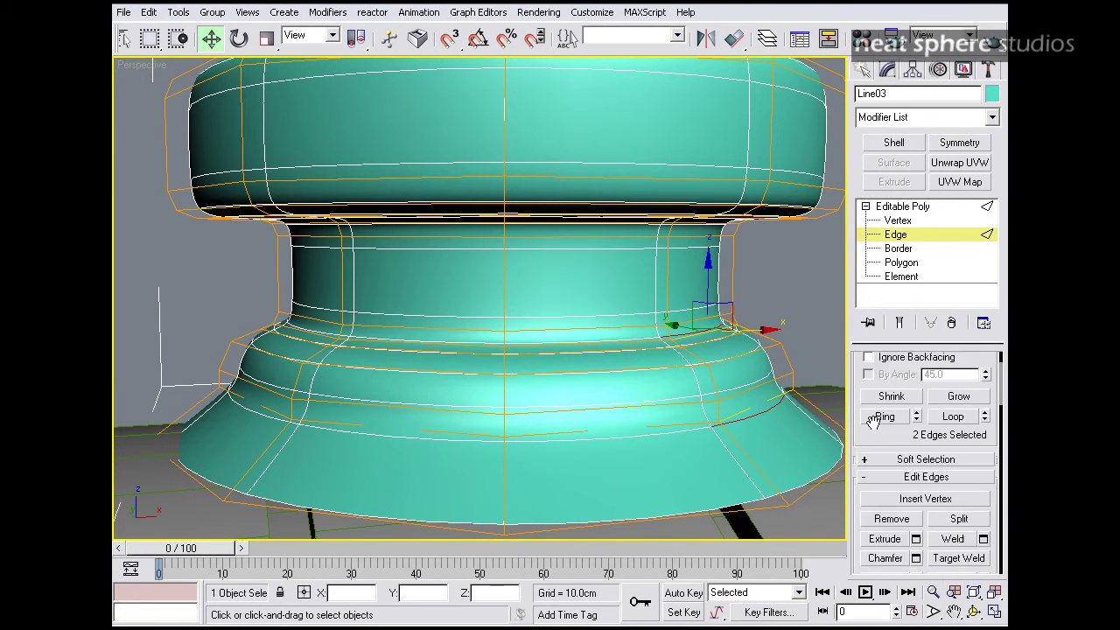
{"action": "left_click", "coordinate": [953, 479]}
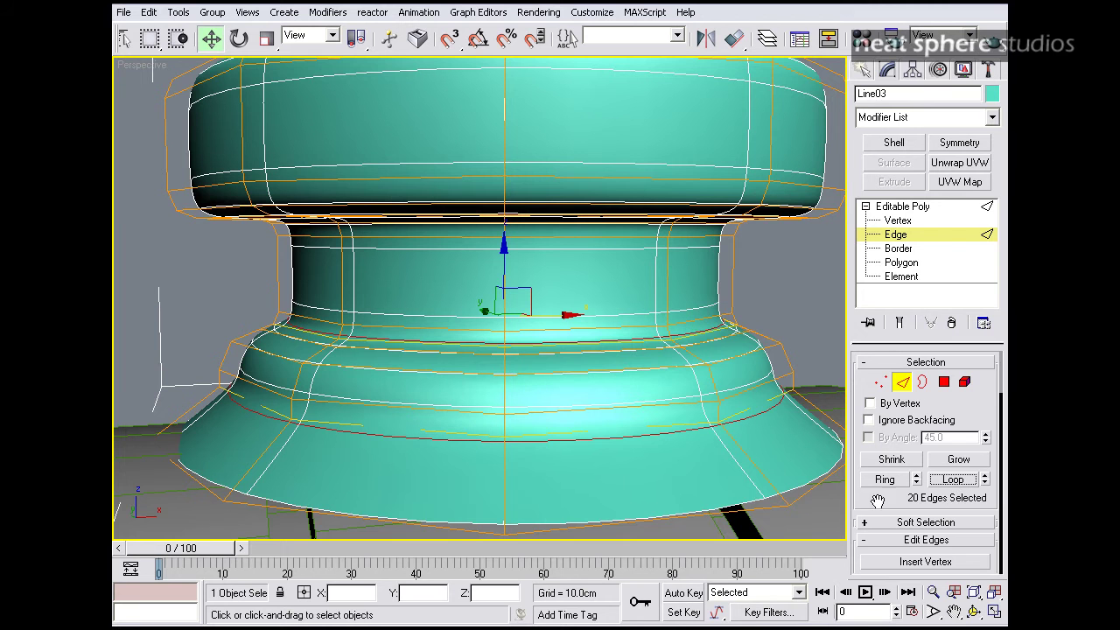
{"action": "scroll", "coordinate": [878, 499], "scroll_direction": "down", "scroll_amount": 5}
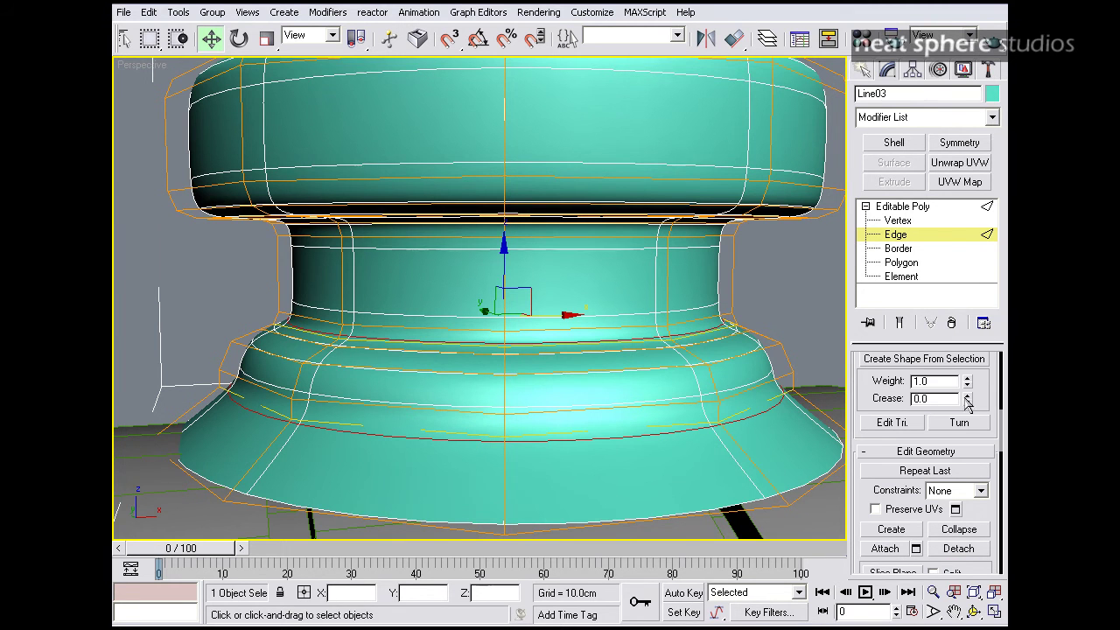
{"action": "left_click_drag", "start_coordinate": [968, 401], "coordinate": [941, 241]}
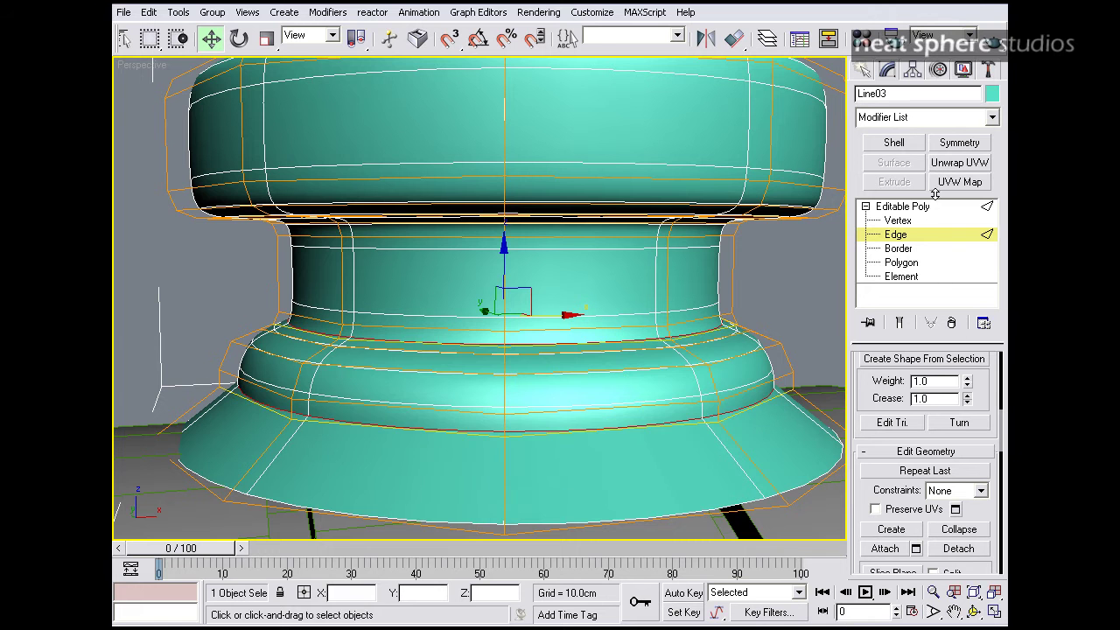
Step: Leave edge editing, deselect the knob and turn off the edged-faces display in the viewport
{"action": "left_click", "coordinate": [892, 234]}
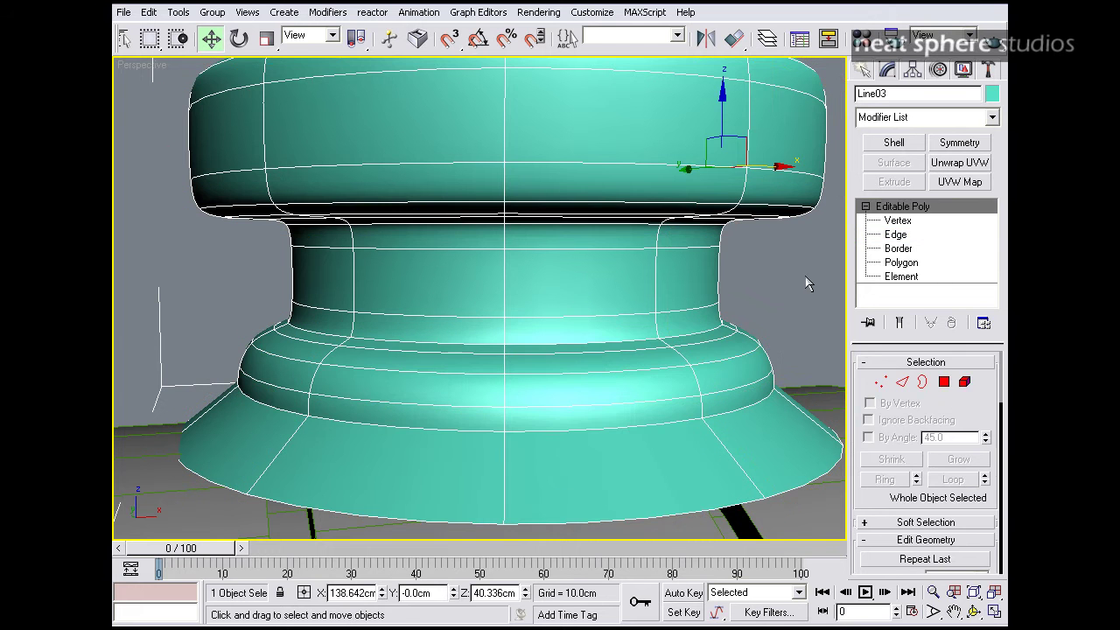
{"action": "left_click", "coordinate": [809, 282]}
{"action": "key", "text": "alt+z"}
{"action": "left_click_drag", "start_coordinate": [718, 248], "coordinate": [702, 268]}
{"action": "key", "text": "F4"}
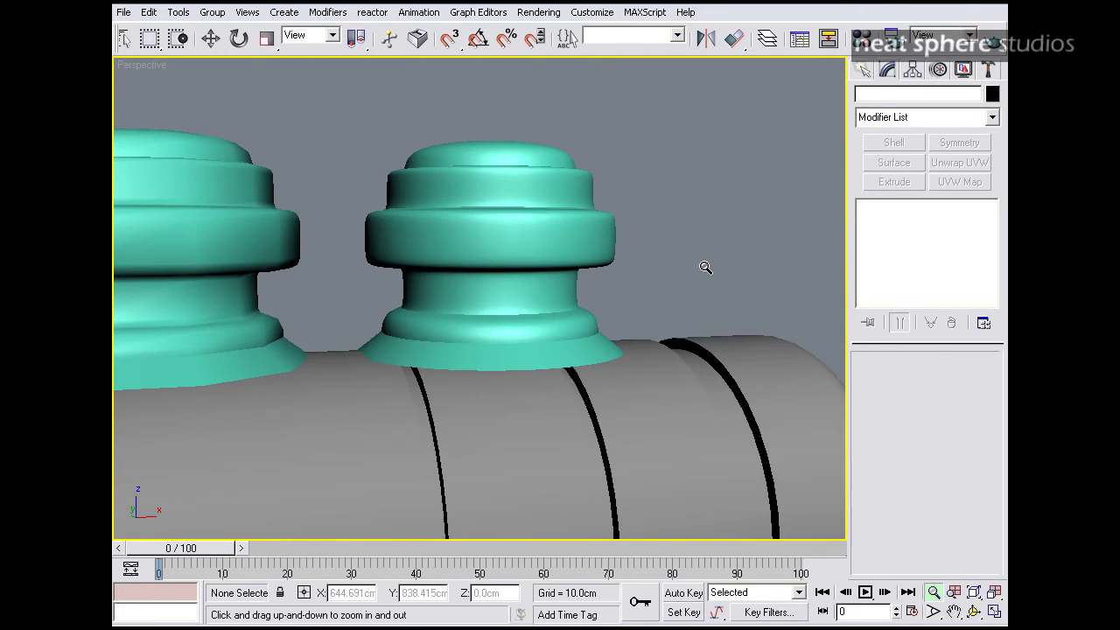
Step: Select the original lathed knob and set its Lathe segments to 24 for comparison with the subdivided copy
{"action": "mouse_move", "coordinate": [642, 298]}
{"action": "middle_mouse_down", "text": "alt"}
{"action": "mouse_move", "coordinate": [631, 296]}
{"action": "mouse_move", "coordinate": [640, 296]}
{"action": "middle_mouse_up", "text": "alt"}
{"action": "key", "text": "w"}
{"action": "left_click", "coordinate": [496, 246]}
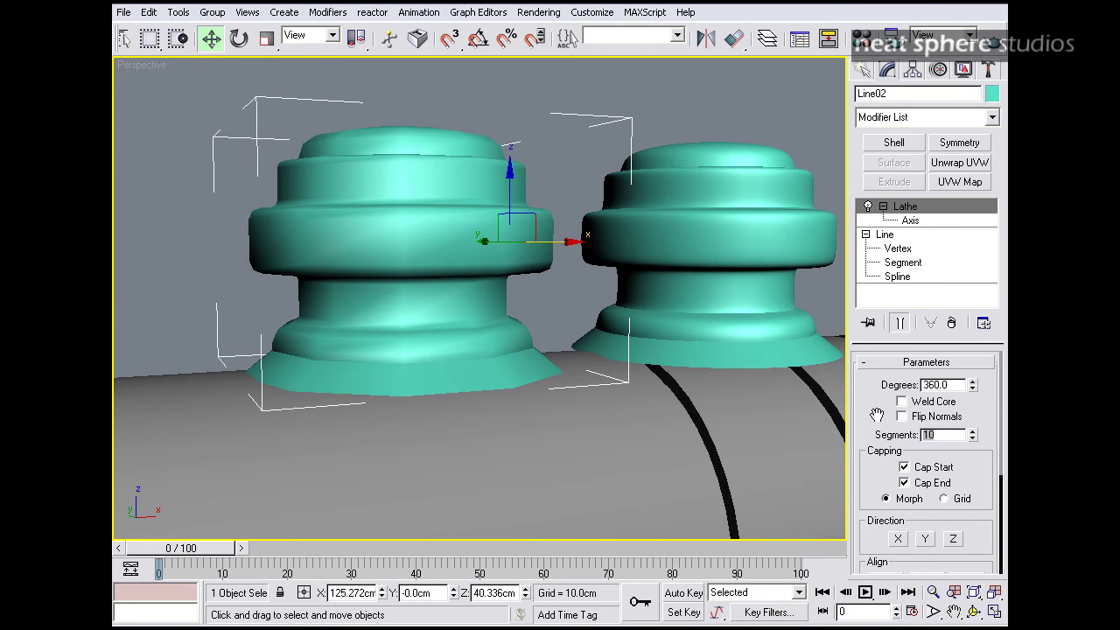
{"action": "type", "text": "24"}
{"action": "key", "text": "Return"}
{"action": "mouse_move", "coordinate": [677, 354]}
{"action": "middle_mouse_down", "text": "alt"}
{"action": "mouse_move", "coordinate": [647, 347]}
{"action": "mouse_move", "coordinate": [672, 345]}
{"action": "middle_mouse_up", "text": "alt"}
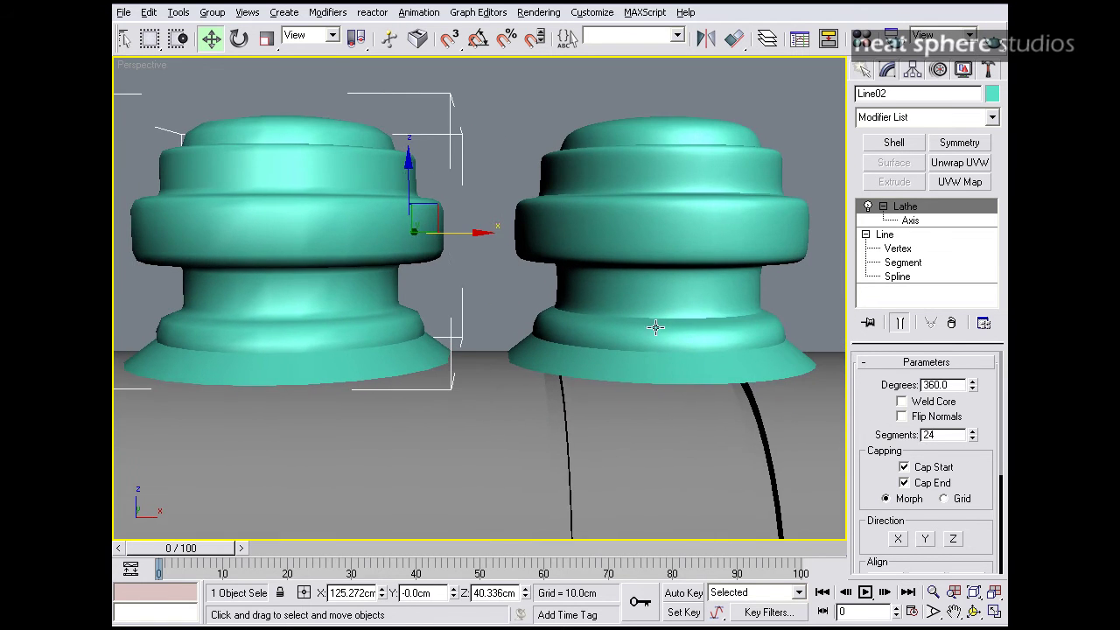
Step: Add a Smooth modifier with Auto Smooth enabled to the original lathed knob
{"action": "key", "text": "alt+z"}
{"action": "left_click_drag", "start_coordinate": [639, 285], "coordinate": [638, 300]}
{"action": "middle_click_drag", "start_coordinate": [638, 301], "coordinate": [653, 331], "text": "alt"}
{"action": "mouse_move", "coordinate": [624, 270]}
{"action": "middle_mouse_down", "text": "alt"}
{"action": "mouse_move", "coordinate": [609, 410]}
{"action": "mouse_move", "coordinate": [600, 275]}
{"action": "mouse_move", "coordinate": [655, 279]}
{"action": "mouse_move", "coordinate": [618, 275]}
{"action": "middle_mouse_up", "text": "alt"}
{"action": "key", "text": "w"}
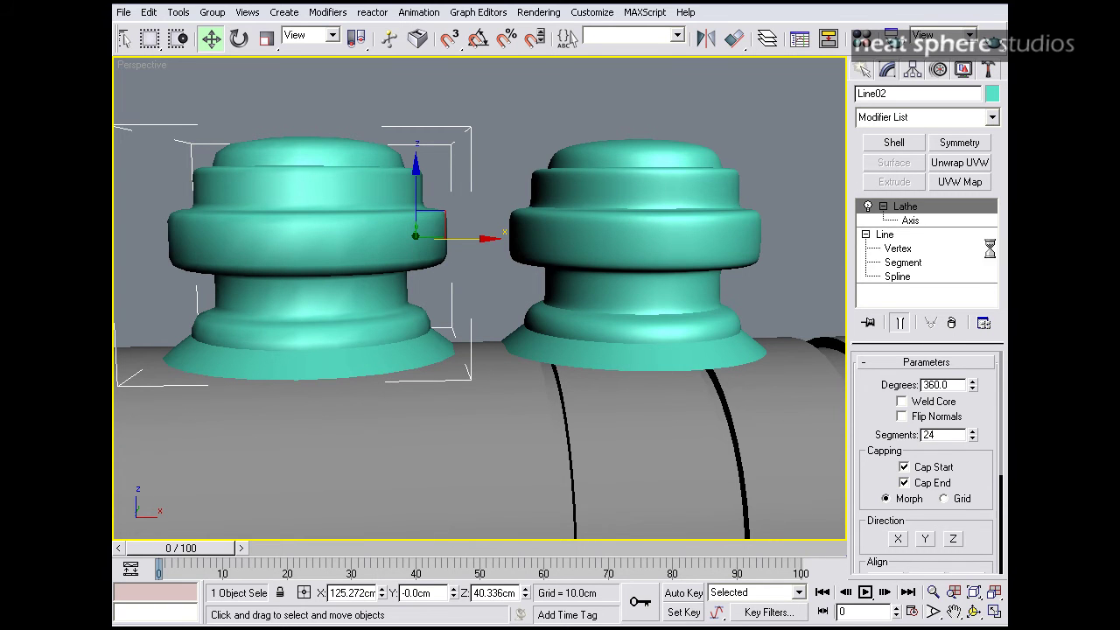
{"action": "left_click", "coordinate": [992, 117]}
{"action": "left_click_drag", "start_coordinate": [995, 168], "coordinate": [994, 373]}
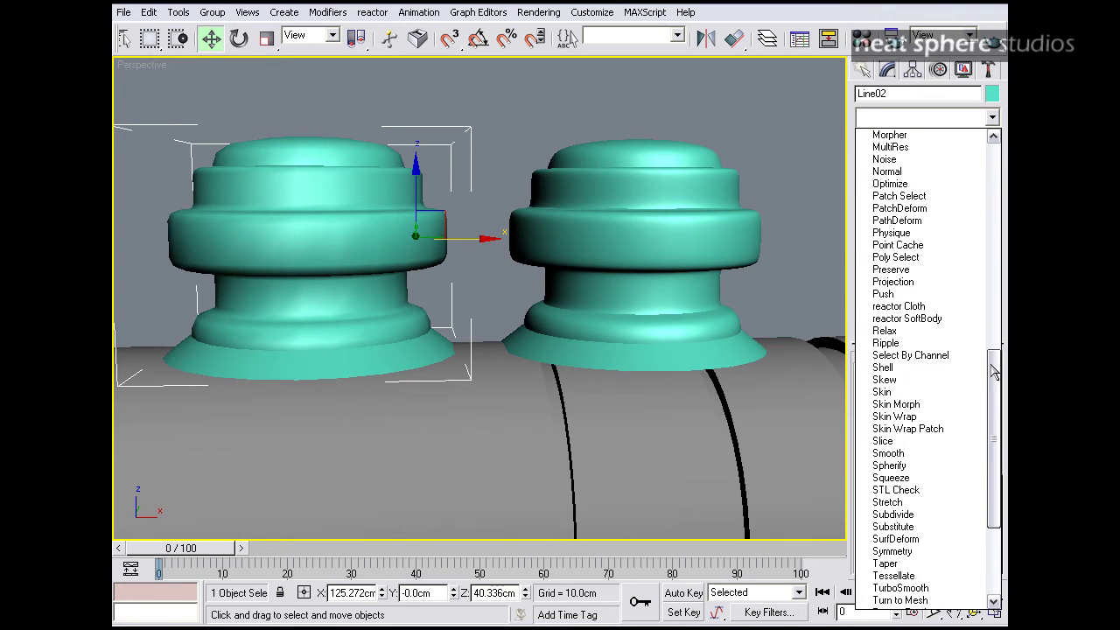
{"action": "left_click", "coordinate": [940, 453]}
{"action": "left_click", "coordinate": [867, 384]}
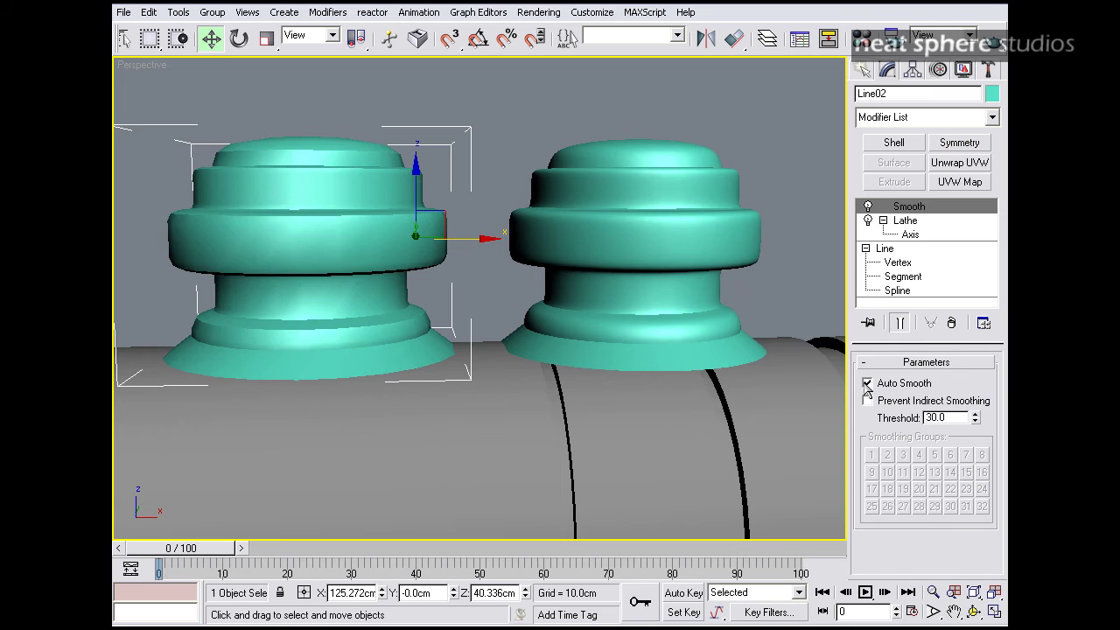
Step: Compare the smoothed lathed knob with the subdivided copy from several angles, and delete the lathed original
{"action": "mouse_move", "coordinate": [521, 277]}
{"action": "middle_mouse_down", "text": "alt"}
{"action": "mouse_move", "coordinate": [528, 307]}
{"action": "mouse_move", "coordinate": [555, 297]}
{"action": "mouse_move", "coordinate": [569, 267]}
{"action": "mouse_move", "coordinate": [512, 278]}
{"action": "middle_mouse_up", "text": "alt"}
{"action": "key", "text": "alt+z"}
{"action": "left_click_drag", "start_coordinate": [544, 302], "coordinate": [544, 294]}
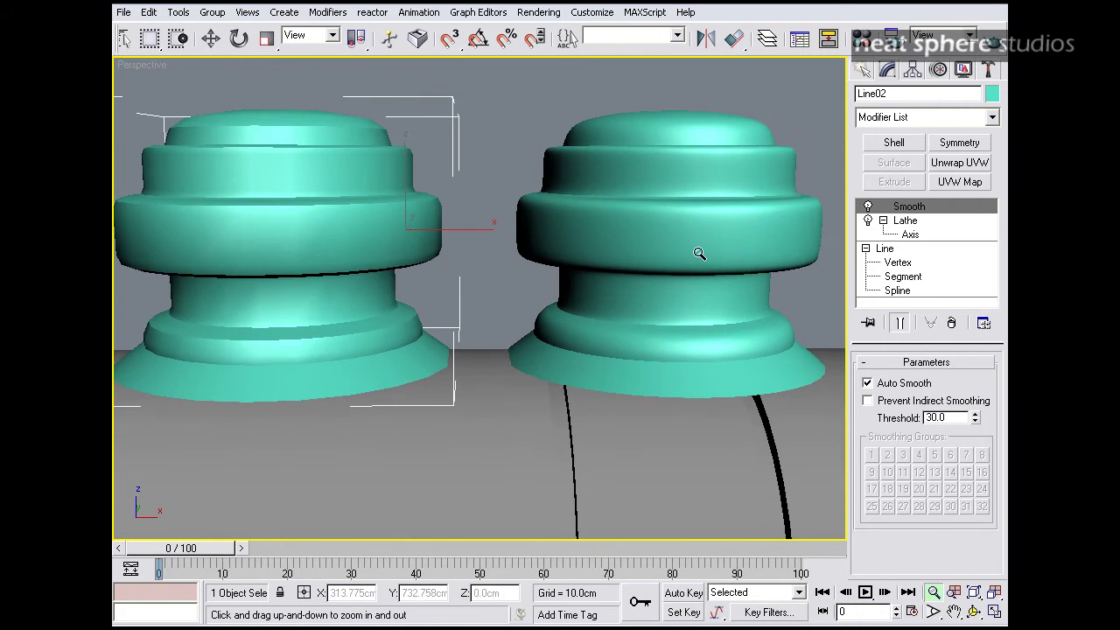
{"action": "mouse_move", "coordinate": [654, 205]}
{"action": "middle_mouse_down", "text": "alt"}
{"action": "mouse_move", "coordinate": [662, 307]}
{"action": "mouse_move", "coordinate": [639, 242]}
{"action": "mouse_move", "coordinate": [651, 222]}
{"action": "middle_mouse_up", "text": "alt"}
{"action": "key", "text": "w"}
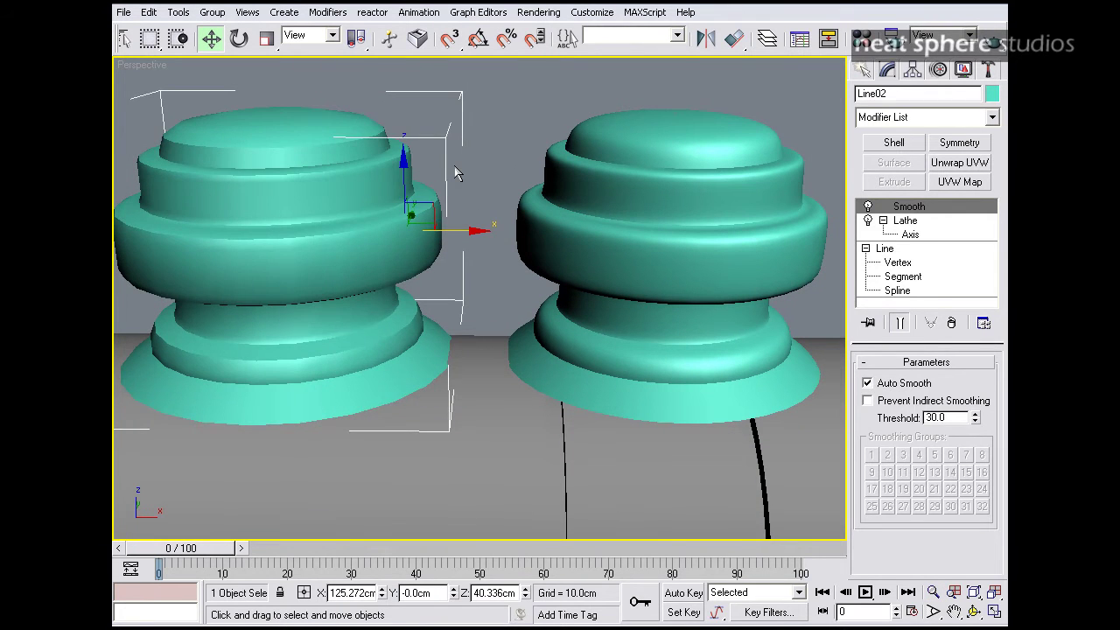
{"action": "key", "text": "Delete"}
Step: Select the remaining subdivided knob and move it along X over the reference knob in the Front view
{"action": "left_click", "coordinate": [565, 194]}
{"action": "key", "text": "alt+w"}
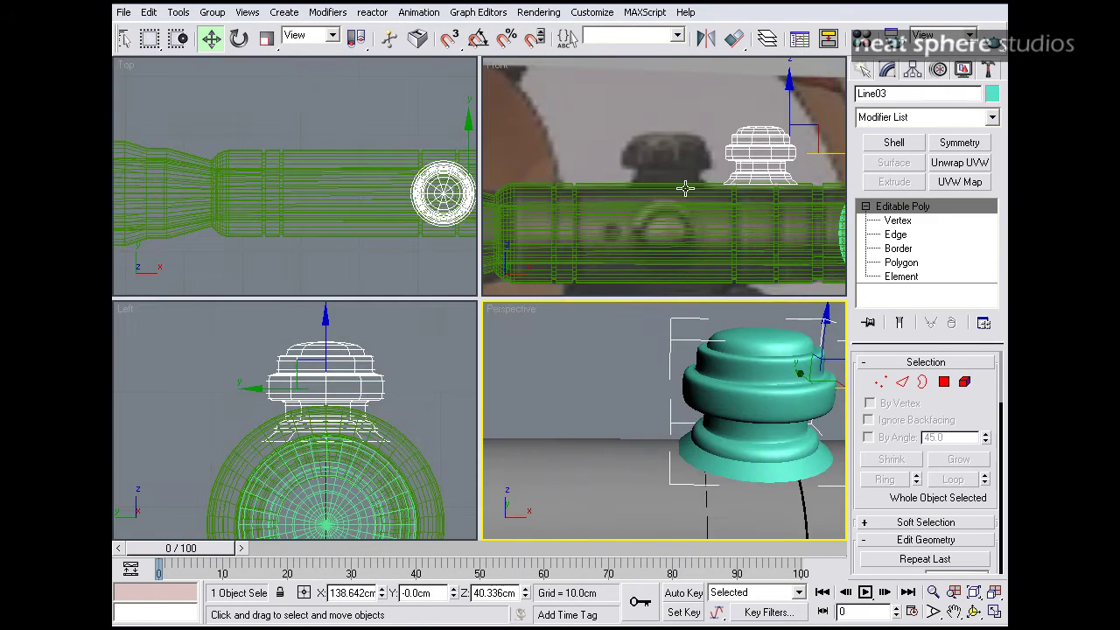
{"action": "left_click_drag", "start_coordinate": [833, 161], "coordinate": [747, 156]}
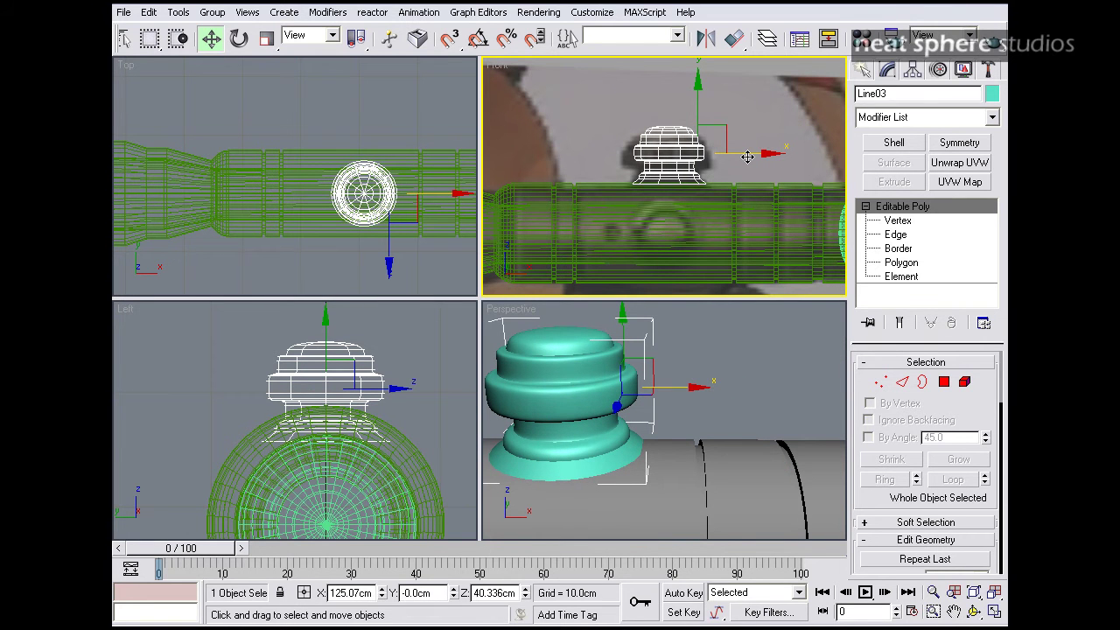
Step: Select the open border at the knob's base and extrude it about 2.9 cm straight down into the scope tube
{"action": "middle_click_drag", "start_coordinate": [562, 490], "coordinate": [638, 481]}
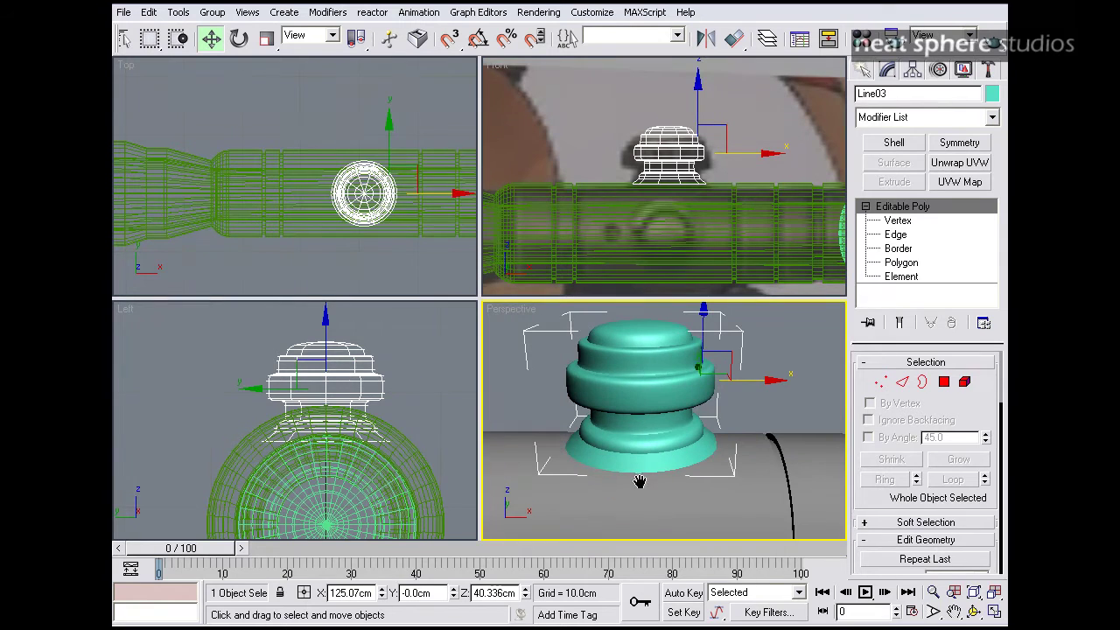
{"action": "middle_click_drag", "start_coordinate": [690, 399], "coordinate": [652, 340]}
{"action": "key", "text": "alt+w"}
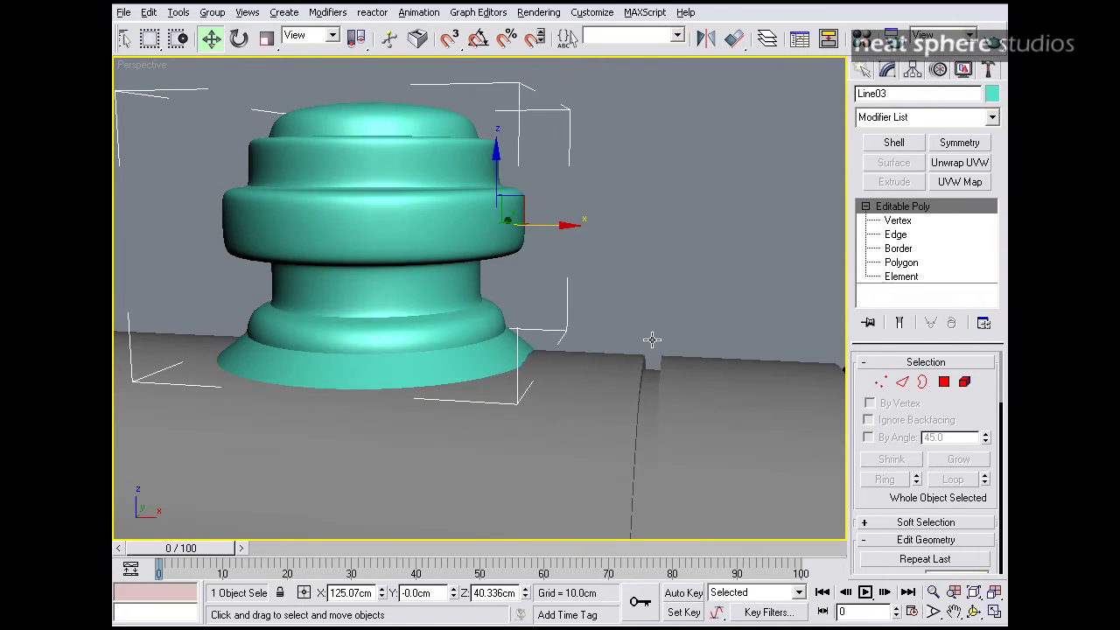
{"action": "left_click", "coordinate": [898, 248]}
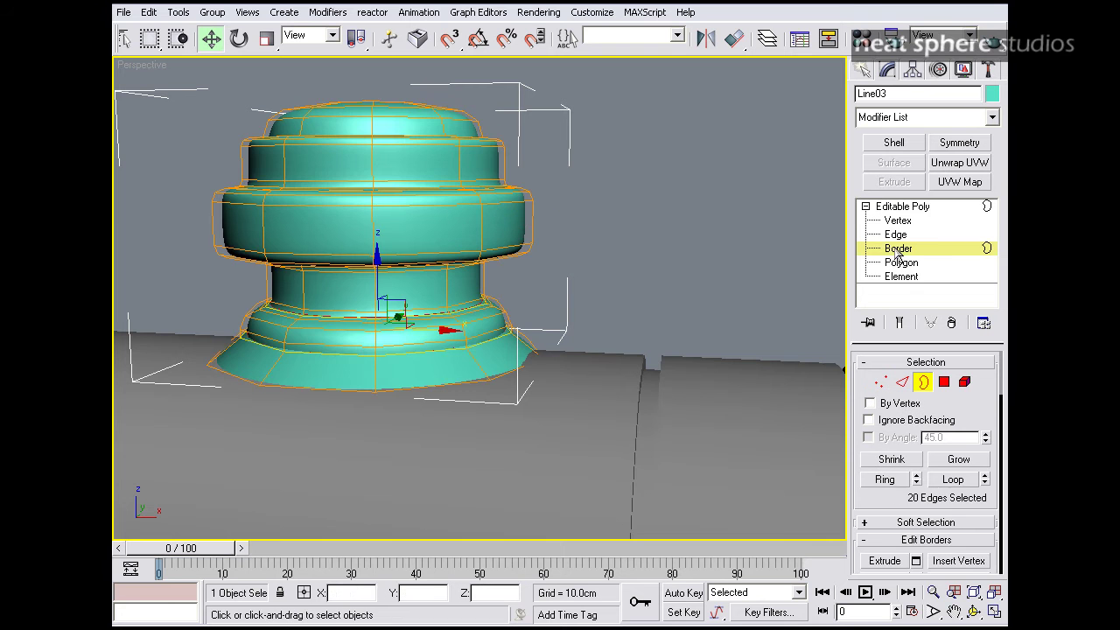
{"action": "left_click", "coordinate": [404, 391]}
{"action": "middle_click_drag", "start_coordinate": [264, 208], "coordinate": [230, 280], "text": "alt"}
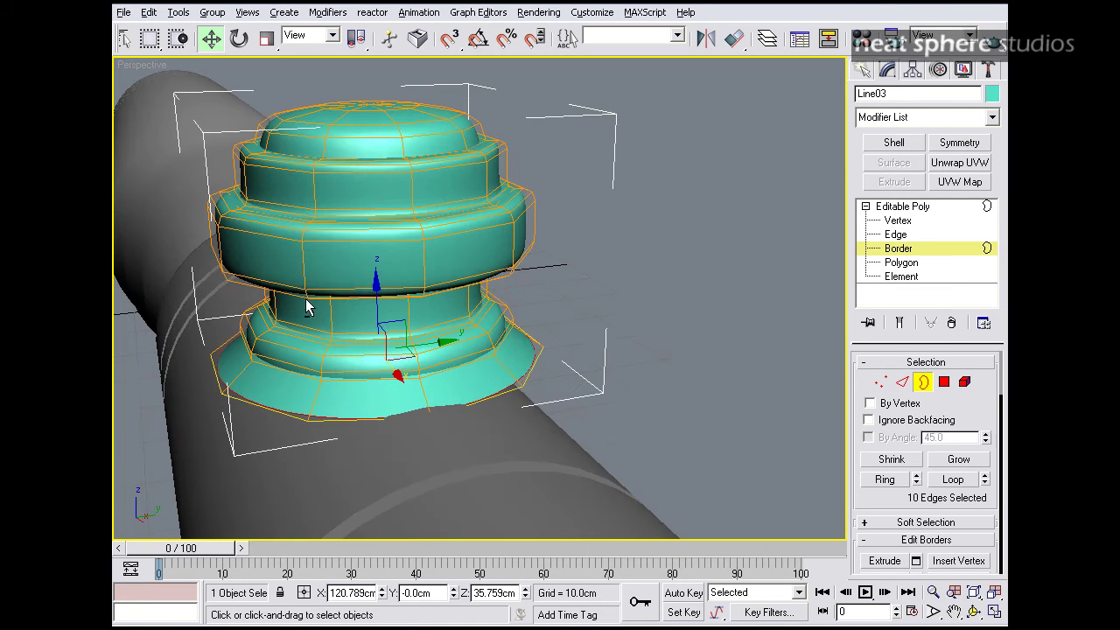
{"action": "key", "text": "alt+z"}
{"action": "left_click_drag", "start_coordinate": [380, 242], "coordinate": [370, 250]}
{"action": "middle_click_drag", "start_coordinate": [369, 250], "coordinate": [414, 194]}
{"action": "middle_click_drag", "start_coordinate": [360, 322], "coordinate": [404, 282], "text": "alt"}
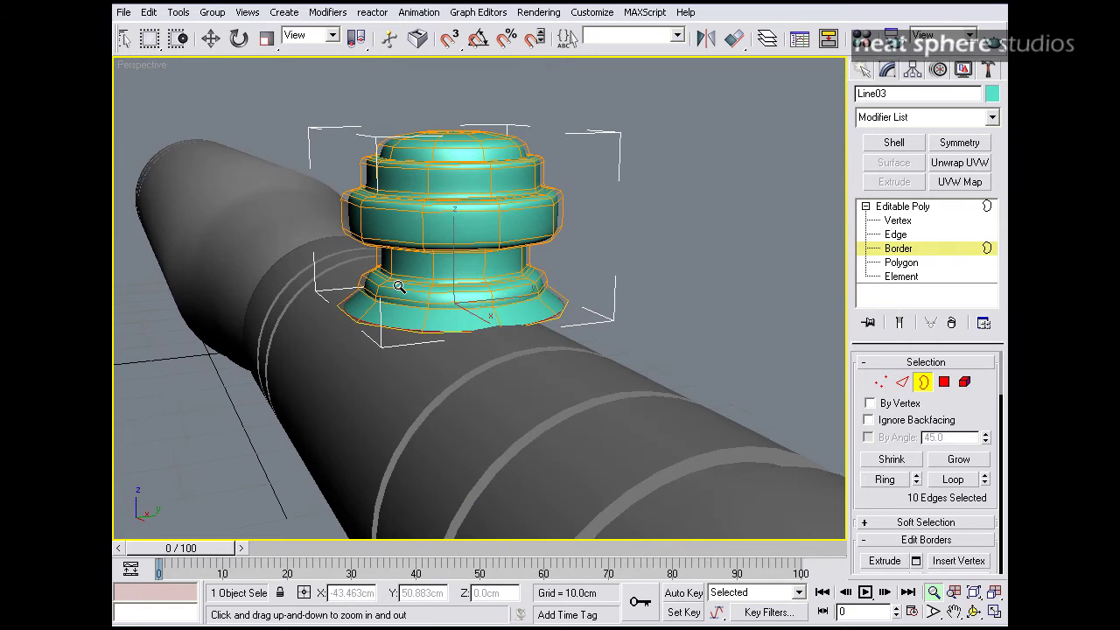
{"action": "key", "text": "w"}
{"action": "left_click_drag", "start_coordinate": [450, 253], "coordinate": [432, 316], "text": "shift"}
{"action": "middle_click_drag", "start_coordinate": [513, 321], "coordinate": [686, 335], "text": "alt"}
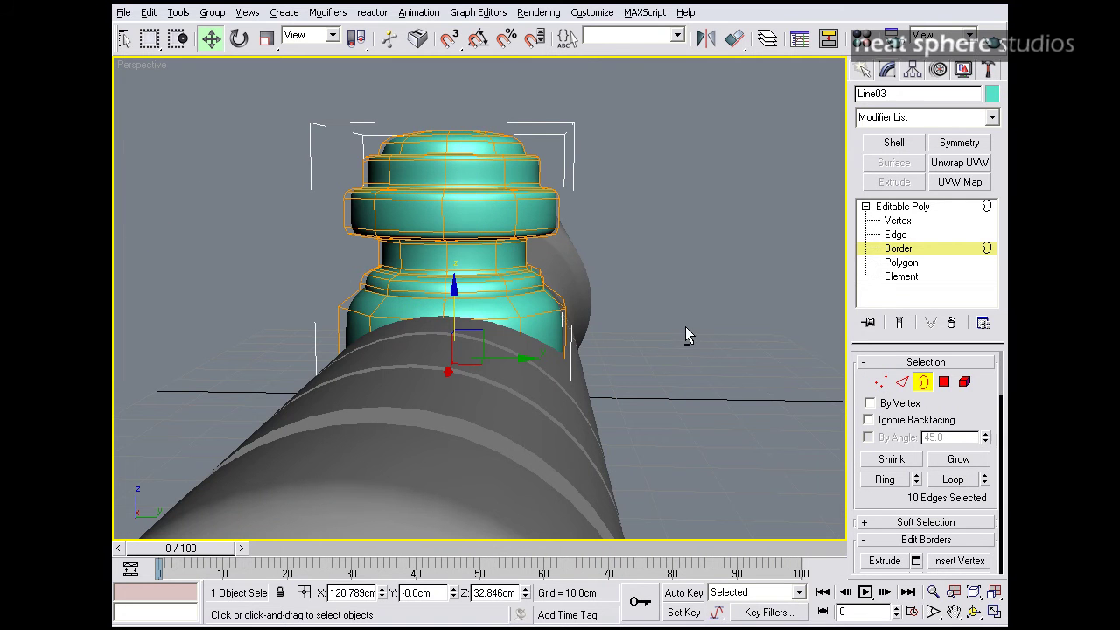
Step: Leave border editing, then select the lens sphere in the scope's near end and hide it
{"action": "left_click", "coordinate": [921, 384]}
{"action": "middle_click_drag", "start_coordinate": [638, 182], "coordinate": [542, 365], "text": "ctrl+alt"}
{"action": "key", "text": "w"}
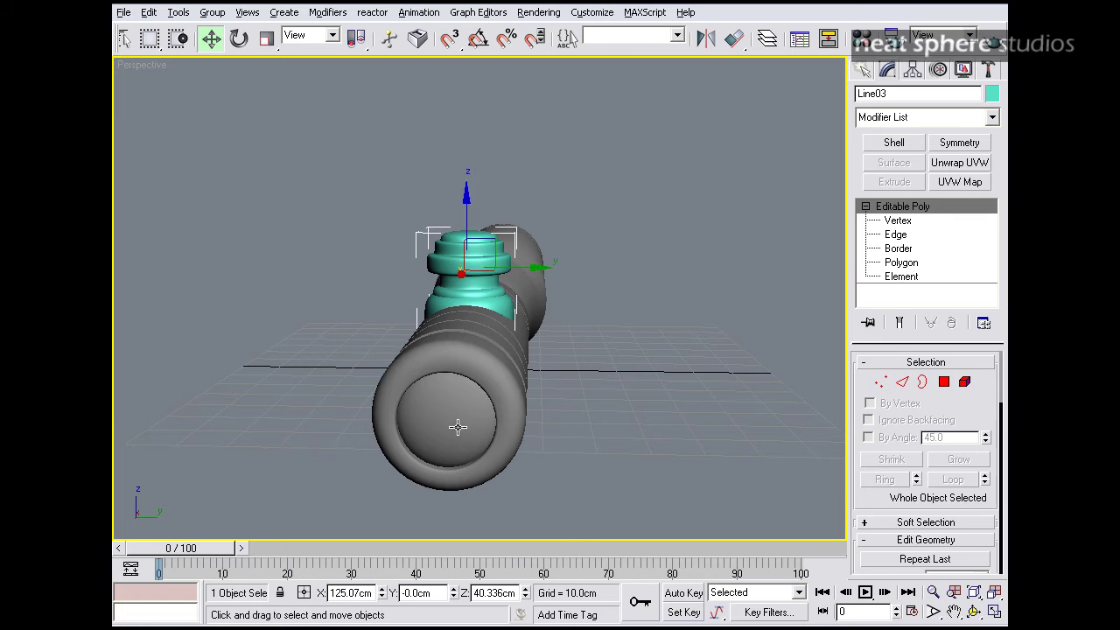
{"action": "left_click", "coordinate": [441, 432]}
{"action": "right_click", "coordinate": [457, 423]}
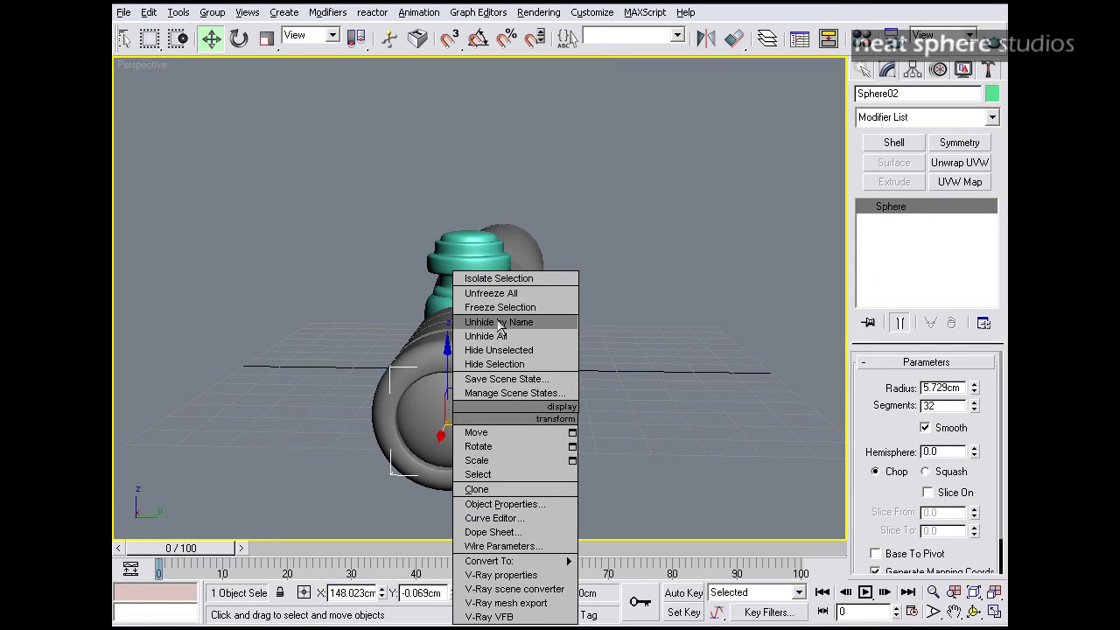
{"action": "left_click", "coordinate": [495, 364]}
Step: Look inside the hollow scope tube, select the knob protruding through it and begin editing its vertices
{"action": "middle_click_drag", "start_coordinate": [525, 378], "coordinate": [533, 372], "text": "alt"}
{"action": "key", "text": "alt+z"}
{"action": "left_click_drag", "start_coordinate": [533, 371], "coordinate": [512, 310]}
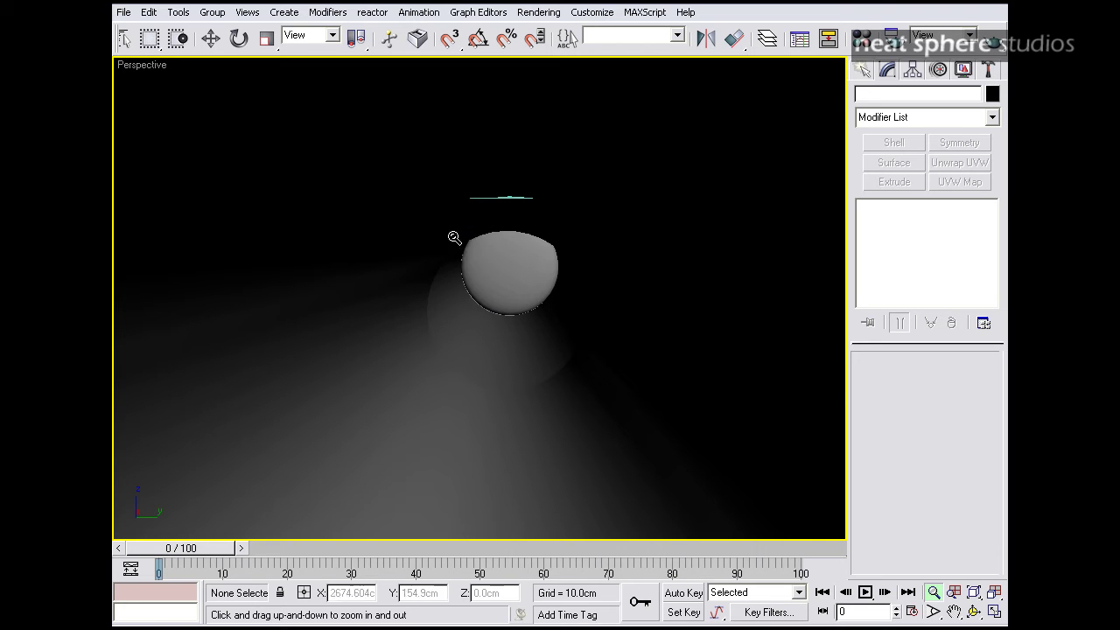
{"action": "left_click_drag", "start_coordinate": [517, 238], "coordinate": [517, 267]}
{"action": "key", "text": "w"}
{"action": "left_click", "coordinate": [524, 185]}
{"action": "scroll", "coordinate": [482, 352], "scroll_direction": "up", "scroll_amount": 3}
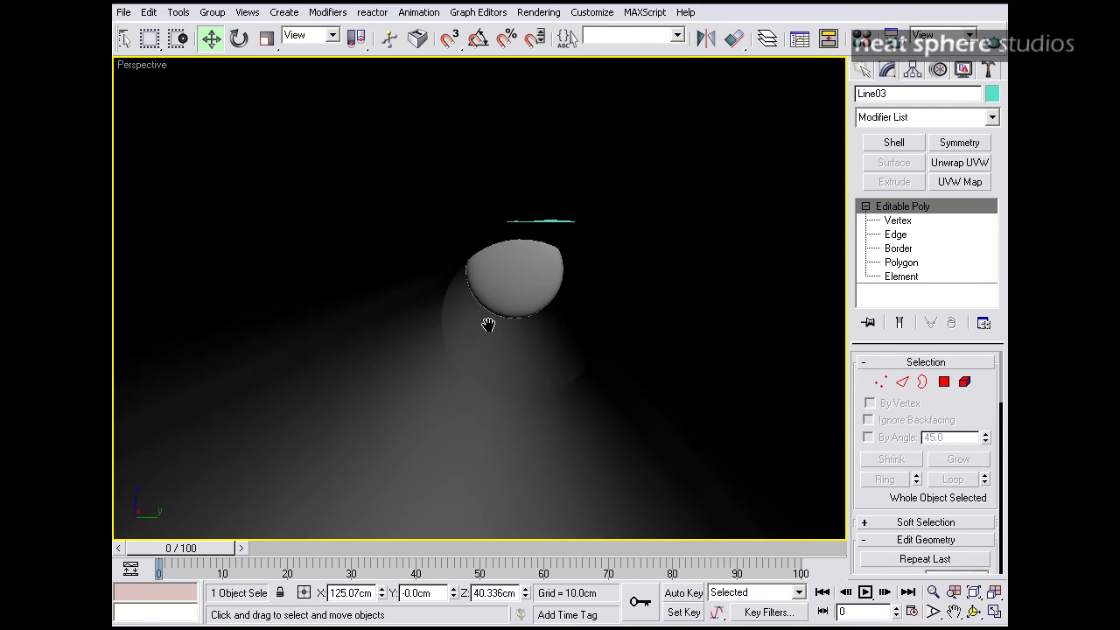
{"action": "left_click", "coordinate": [880, 381]}
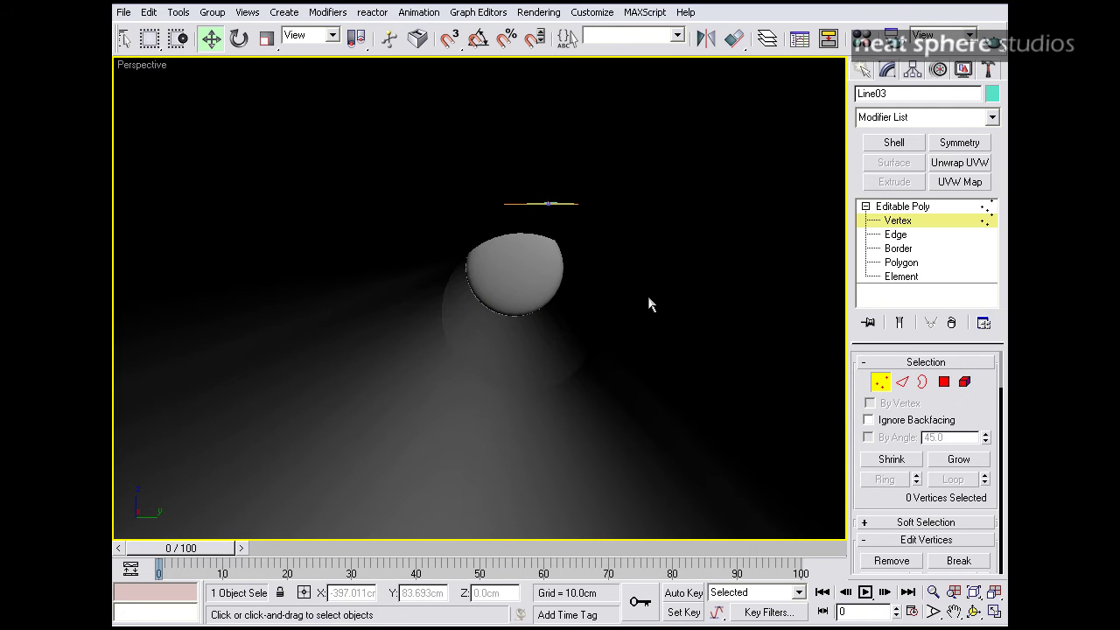
Step: In wireframe display, select the four low vertices on the knob's bottom rim inside the tube and raise them about 0.6 cm
{"action": "key", "text": "F3"}
{"action": "mouse_move", "coordinate": [517, 233]}
{"action": "left_mouse_down"}
{"action": "mouse_move", "coordinate": [576, 197]}
{"action": "mouse_move", "coordinate": [535, 153]}
{"action": "mouse_move", "coordinate": [538, 116]}
{"action": "left_mouse_up"}
{"action": "middle_click_drag", "start_coordinate": [554, 180], "coordinate": [538, 153], "text": "alt"}
{"action": "mouse_move", "coordinate": [577, 207]}
{"action": "middle_mouse_down", "text": "alt"}
{"action": "mouse_move", "coordinate": [562, 230]}
{"action": "mouse_move", "coordinate": [573, 226]}
{"action": "middle_mouse_up", "text": "alt"}
{"action": "left_click_drag", "start_coordinate": [695, 217], "coordinate": [696, 219]}
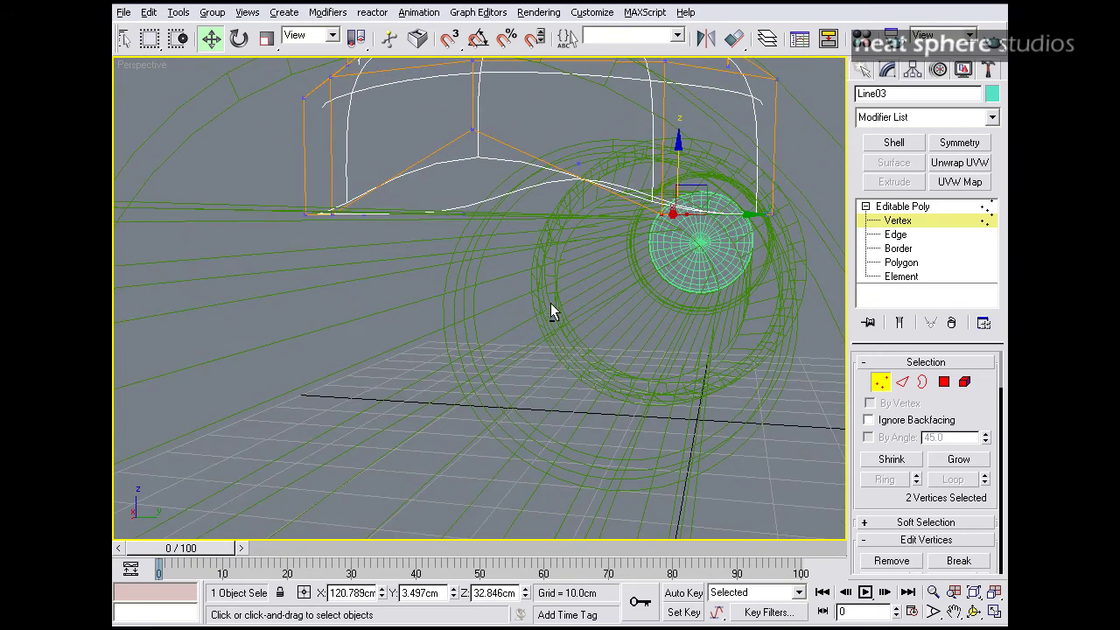
{"action": "middle_click_drag", "start_coordinate": [550, 313], "coordinate": [503, 294], "text": "alt"}
{"action": "left_click_drag", "start_coordinate": [420, 236], "coordinate": [471, 227], "text": "ctrl"}
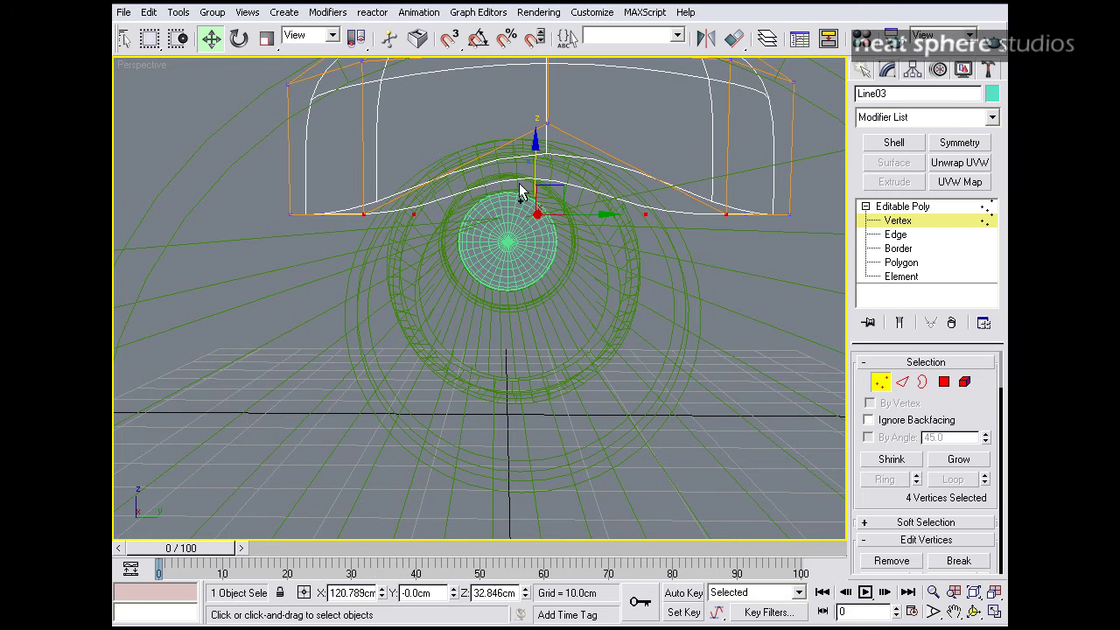
{"action": "left_click_drag", "start_coordinate": [535, 143], "coordinate": [535, 142]}
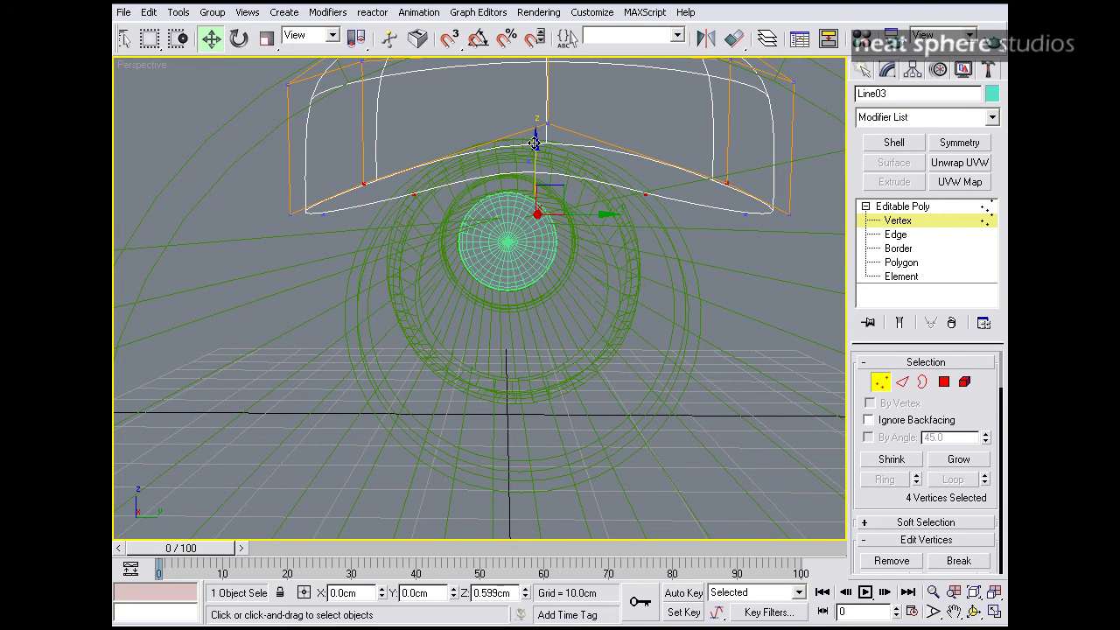
Step: Return the viewport to shaded display and leave the knob's vertex editing
{"action": "mouse_move", "coordinate": [534, 144]}
{"action": "middle_mouse_down", "text": "alt"}
{"action": "mouse_move", "coordinate": [499, 212]}
{"action": "mouse_move", "coordinate": [545, 225]}
{"action": "mouse_move", "coordinate": [549, 242]}
{"action": "mouse_move", "coordinate": [396, 243]}
{"action": "middle_mouse_up", "text": "alt"}
{"action": "key", "text": "F3"}
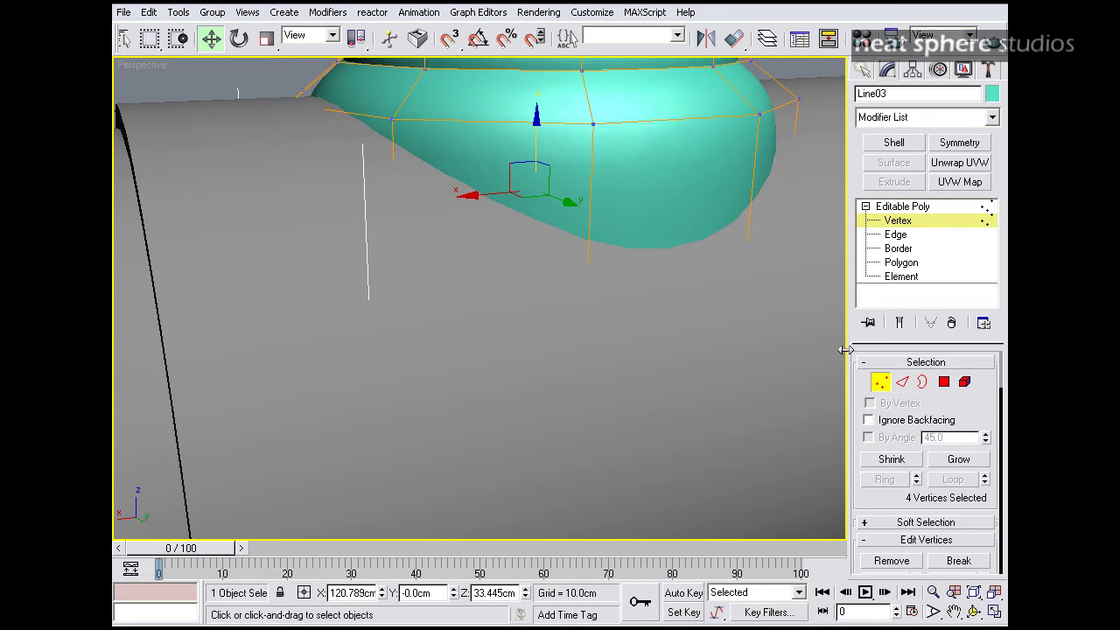
{"action": "left_click", "coordinate": [879, 390]}
Step: Deselect the knob and examine how its base meets the scope tube from several angles and distances
{"action": "key", "text": "alt+z"}
{"action": "left_click_drag", "start_coordinate": [637, 228], "coordinate": [587, 260]}
{"action": "middle_click_drag", "start_coordinate": [587, 260], "coordinate": [662, 232], "text": "alt"}
{"action": "middle_click_drag", "start_coordinate": [499, 224], "coordinate": [484, 286], "text": "alt"}
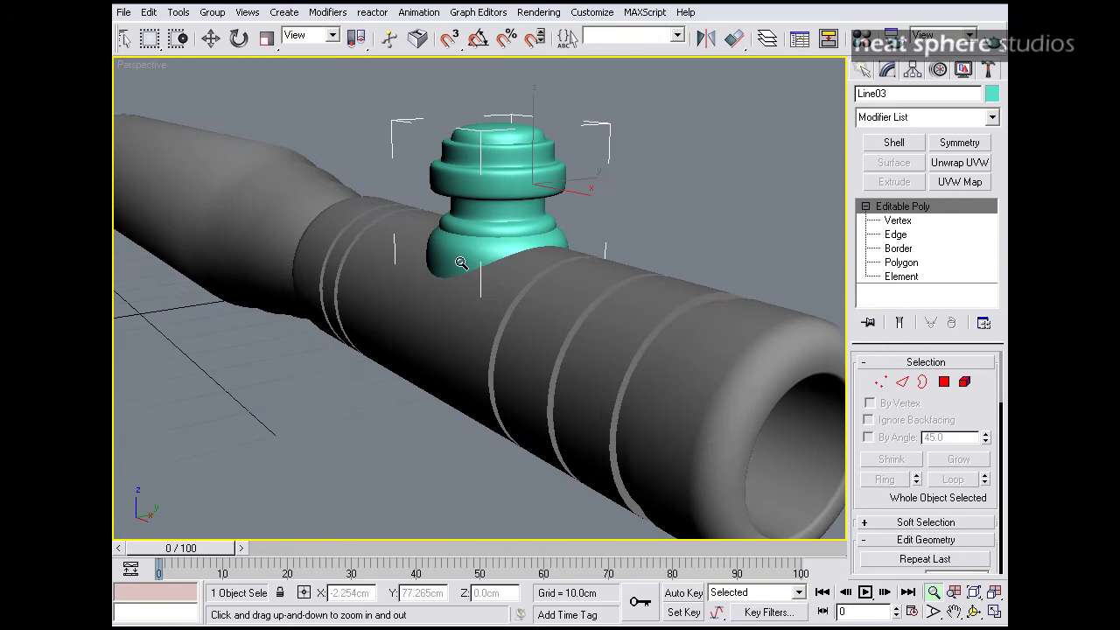
{"action": "middle_click_drag", "start_coordinate": [423, 265], "coordinate": [449, 248], "text": "alt"}
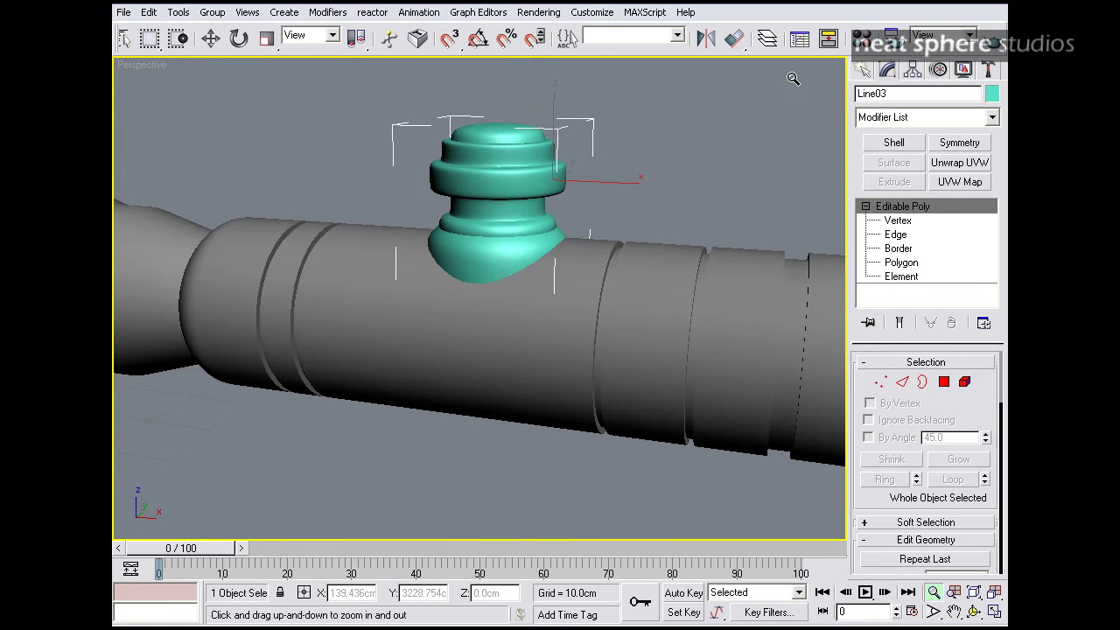
{"action": "left_click_drag", "start_coordinate": [694, 127], "coordinate": [689, 170]}
{"action": "key", "text": "w"}
{"action": "left_click", "coordinate": [674, 171]}
{"action": "middle_click_drag", "start_coordinate": [605, 205], "coordinate": [699, 249], "text": "alt"}
{"action": "key", "text": "alt+z"}
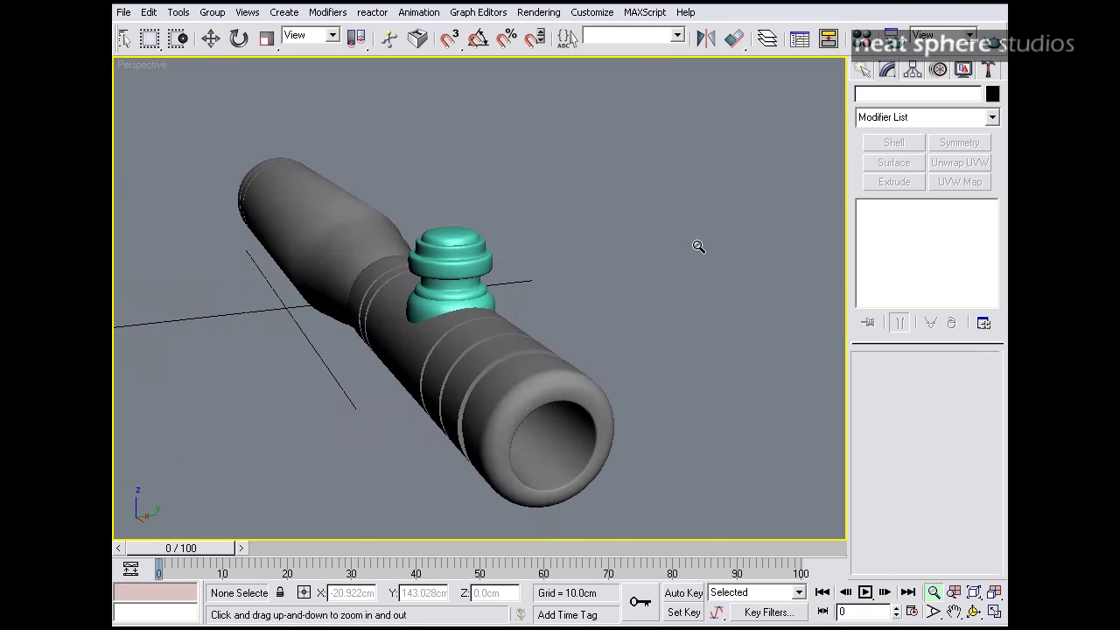
{"action": "left_click_drag", "start_coordinate": [699, 249], "coordinate": [694, 220]}
{"action": "middle_click_drag", "start_coordinate": [549, 229], "coordinate": [620, 303]}
{"action": "left_click_drag", "start_coordinate": [620, 303], "coordinate": [617, 286]}
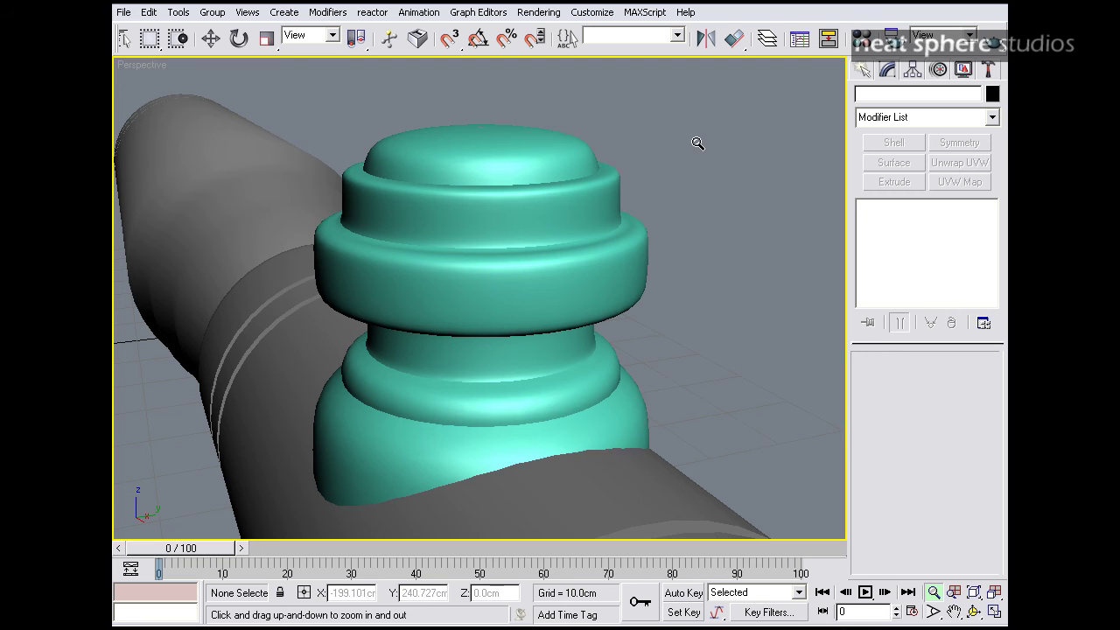
Step: Compare the knob's profile with the reference image up close in the Front view
{"action": "key", "text": "alt+w"}
{"action": "left_click_drag", "start_coordinate": [682, 203], "coordinate": [682, 154]}
{"action": "middle_click_drag", "start_coordinate": [682, 154], "coordinate": [678, 180]}
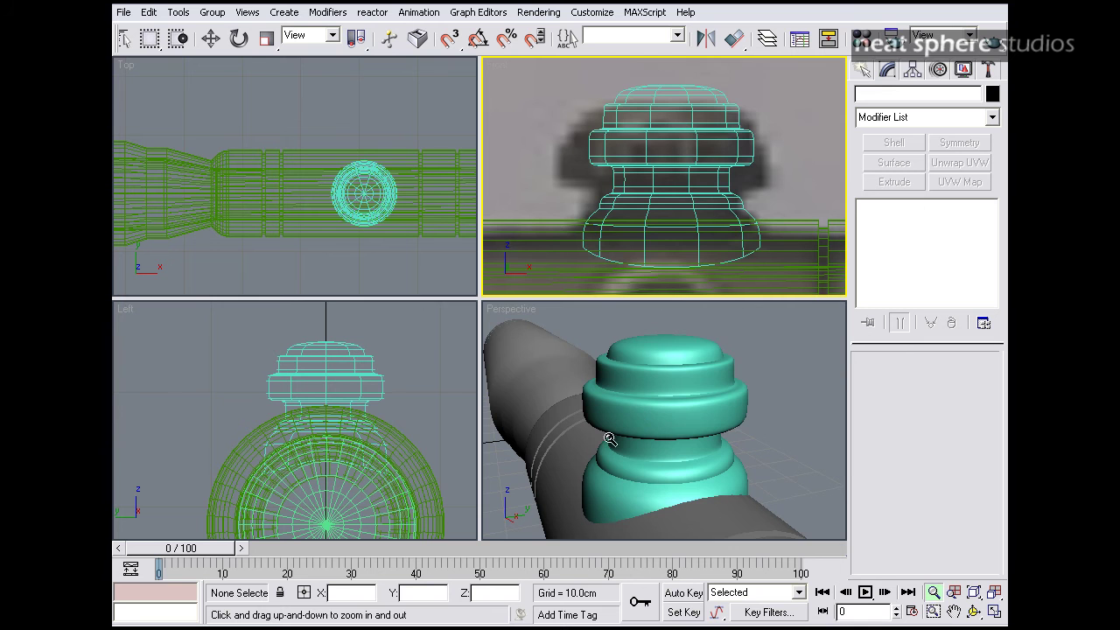
Step: Select all the knob's vertices from the wide ring's upper edge upward and raise them about 1 cm to heighten the ring
{"action": "right_click", "coordinate": [731, 356]}
{"action": "left_click", "coordinate": [699, 361]}
{"action": "left_click", "coordinate": [995, 612]}
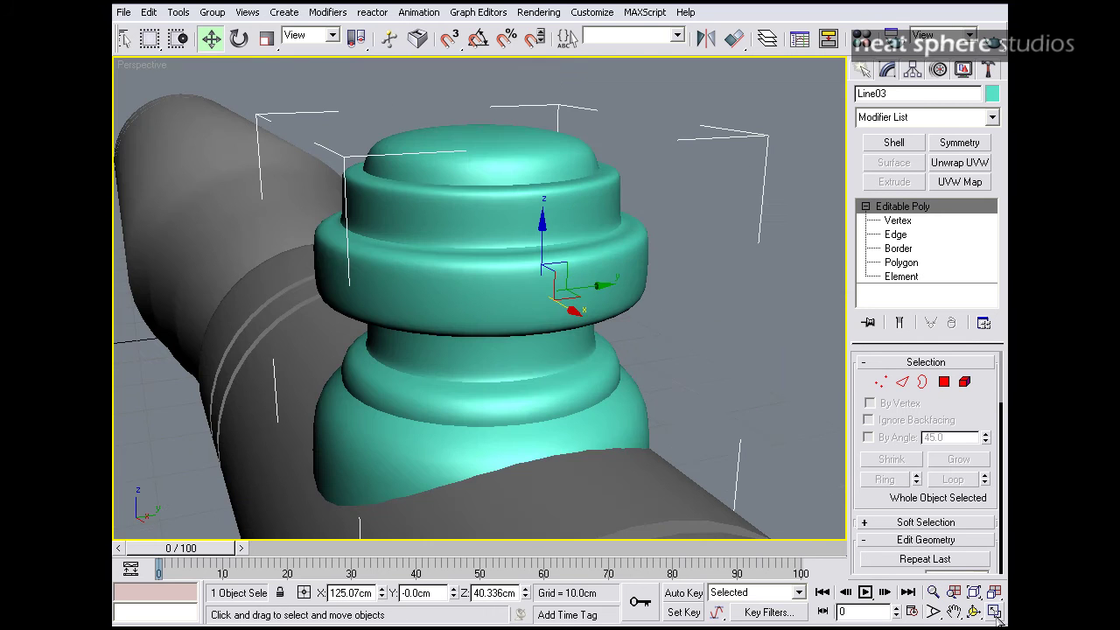
{"action": "scroll", "coordinate": [520, 405], "scroll_direction": "up", "scroll_amount": 3}
{"action": "left_click", "coordinate": [945, 382]}
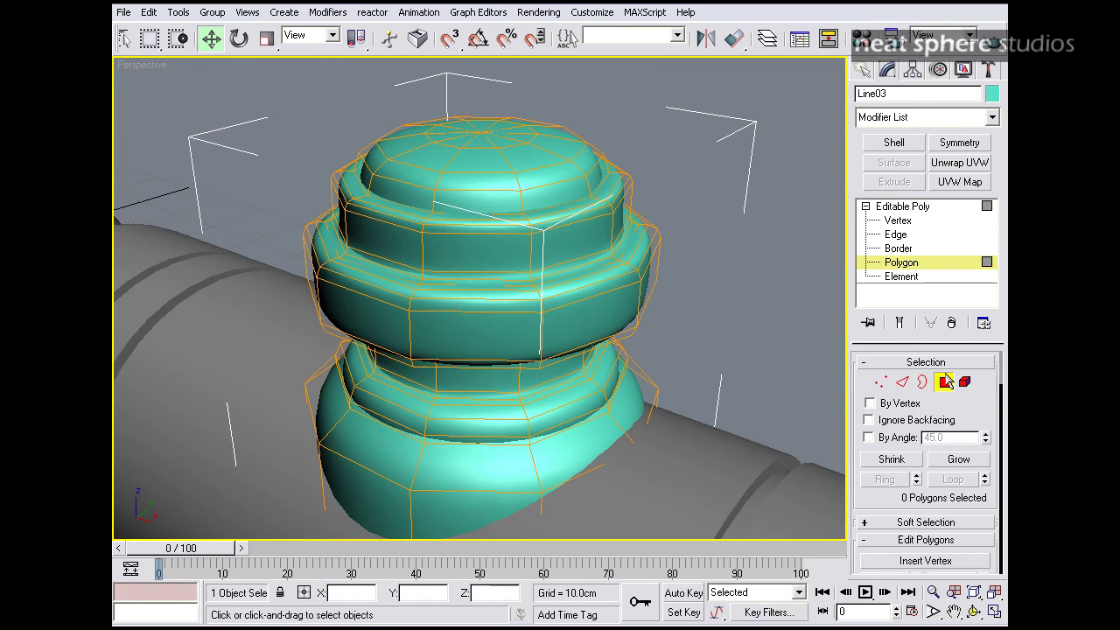
{"action": "middle_click_drag", "start_coordinate": [389, 280], "coordinate": [455, 250], "text": "alt"}
{"action": "left_click", "coordinate": [885, 384]}
{"action": "mouse_move", "coordinate": [618, 303]}
{"action": "middle_mouse_down"}
{"action": "mouse_move", "coordinate": [637, 348]}
{"action": "mouse_move", "coordinate": [628, 309]}
{"action": "middle_mouse_up"}
{"action": "left_click_drag", "start_coordinate": [269, 242], "coordinate": [262, 242]}
{"action": "middle_click_drag", "start_coordinate": [539, 348], "coordinate": [597, 362], "text": "alt"}
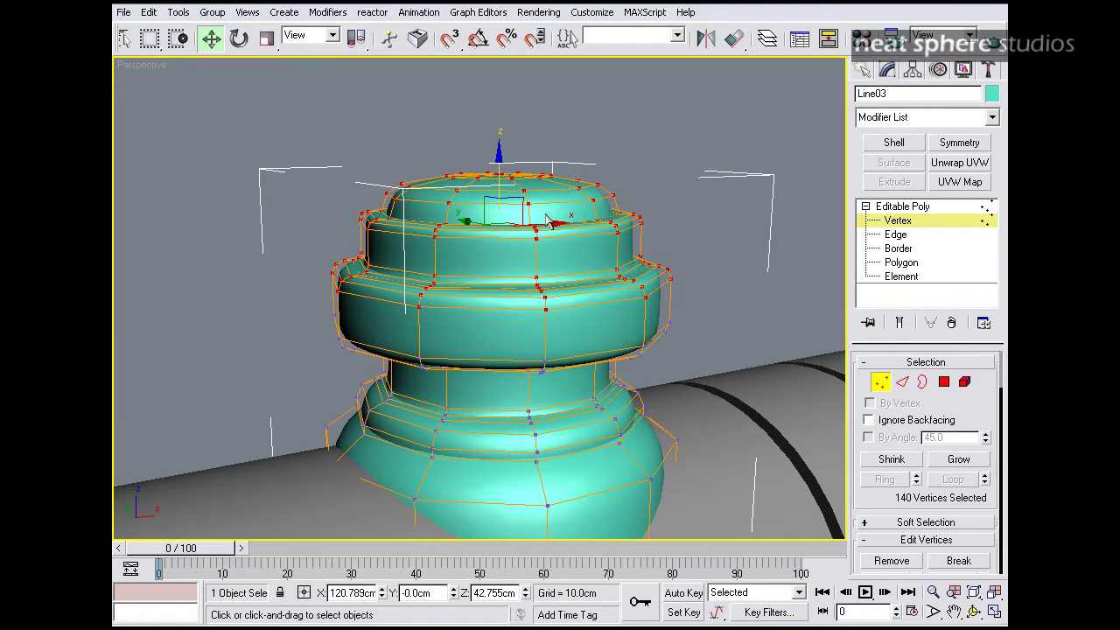
{"action": "left_click_drag", "start_coordinate": [498, 178], "coordinate": [498, 145]}
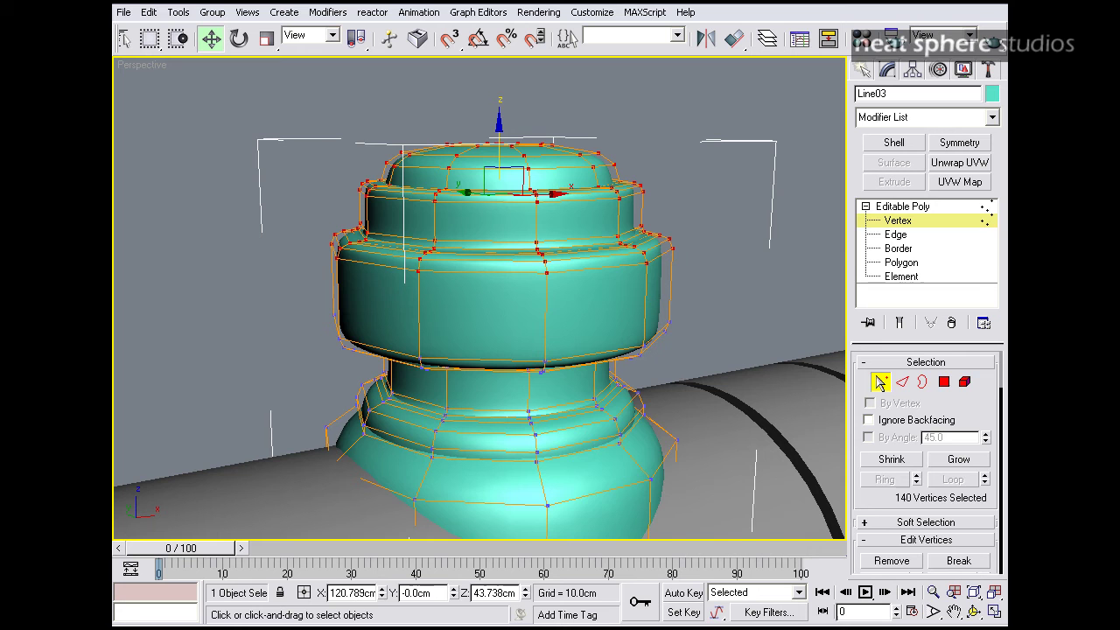
Step: Select every other side polygon around the knob's wide ring, five in total
{"action": "left_click", "coordinate": [943, 381]}
{"action": "left_click", "coordinate": [520, 304]}
{"action": "mouse_move", "coordinate": [615, 392]}
{"action": "middle_mouse_down", "text": "alt"}
{"action": "mouse_move", "coordinate": [665, 405]}
{"action": "mouse_move", "coordinate": [612, 396]}
{"action": "middle_mouse_up", "text": "alt"}
{"action": "left_click", "coordinate": [705, 337], "text": "ctrl"}
{"action": "key", "text": "alt+z"}
{"action": "left_click_drag", "start_coordinate": [704, 280], "coordinate": [703, 312]}
{"action": "middle_click_drag", "start_coordinate": [724, 358], "coordinate": [573, 371], "text": "alt"}
{"action": "key", "text": "w"}
{"action": "left_click", "coordinate": [682, 356], "text": "ctrl"}
{"action": "middle_click_drag", "start_coordinate": [683, 357], "coordinate": [526, 360], "text": "alt"}
{"action": "left_click", "coordinate": [684, 357], "text": "ctrl"}
{"action": "left_click", "coordinate": [327, 298], "text": "ctrl"}
{"action": "middle_click_drag", "start_coordinate": [499, 306], "coordinate": [448, 323], "text": "alt"}
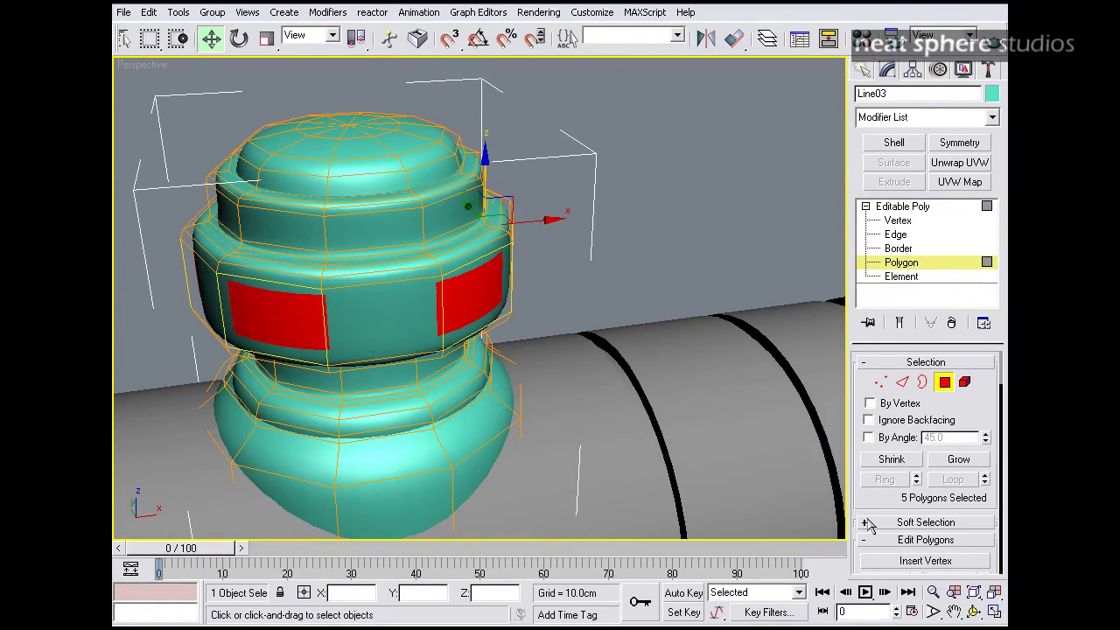
Step: Extrude the five selected ring polygons outward to form grip bumps around the knob
{"action": "scroll", "coordinate": [865, 505], "scroll_direction": "down", "scroll_amount": 5}
{"action": "left_click", "coordinate": [885, 458]}
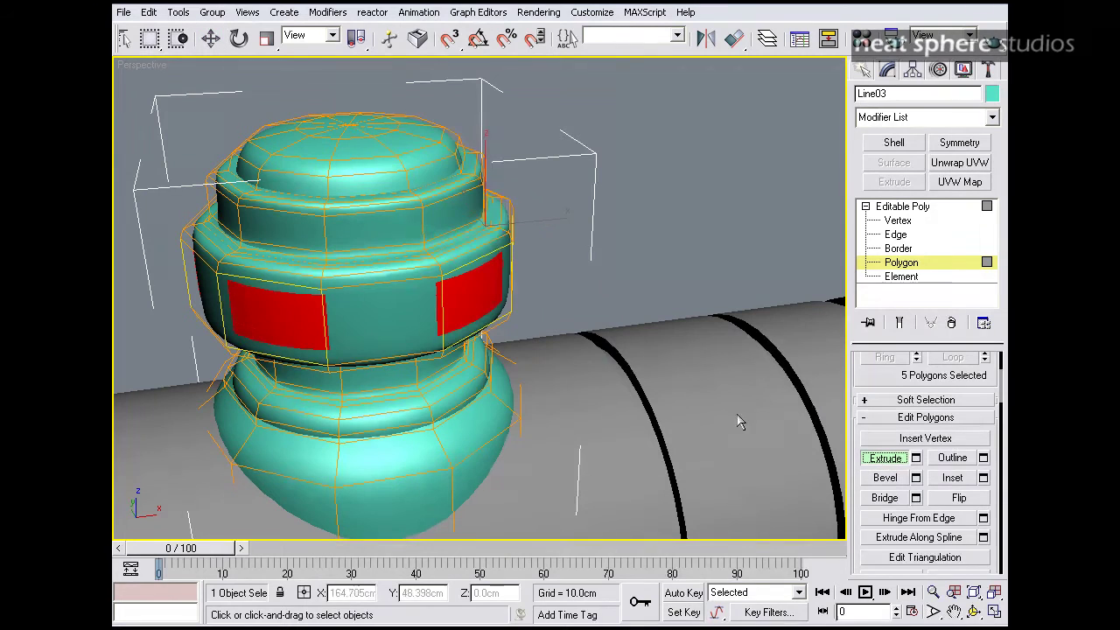
{"action": "left_click_drag", "start_coordinate": [459, 296], "coordinate": [472, 293]}
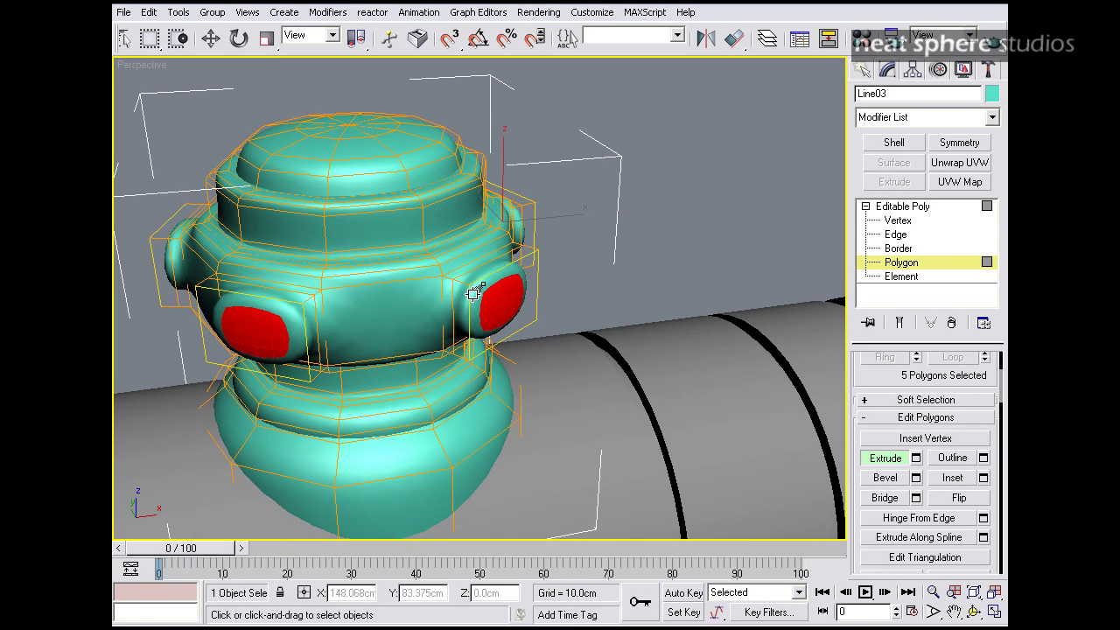
{"action": "middle_click_drag", "start_coordinate": [472, 293], "coordinate": [481, 347], "text": "alt"}
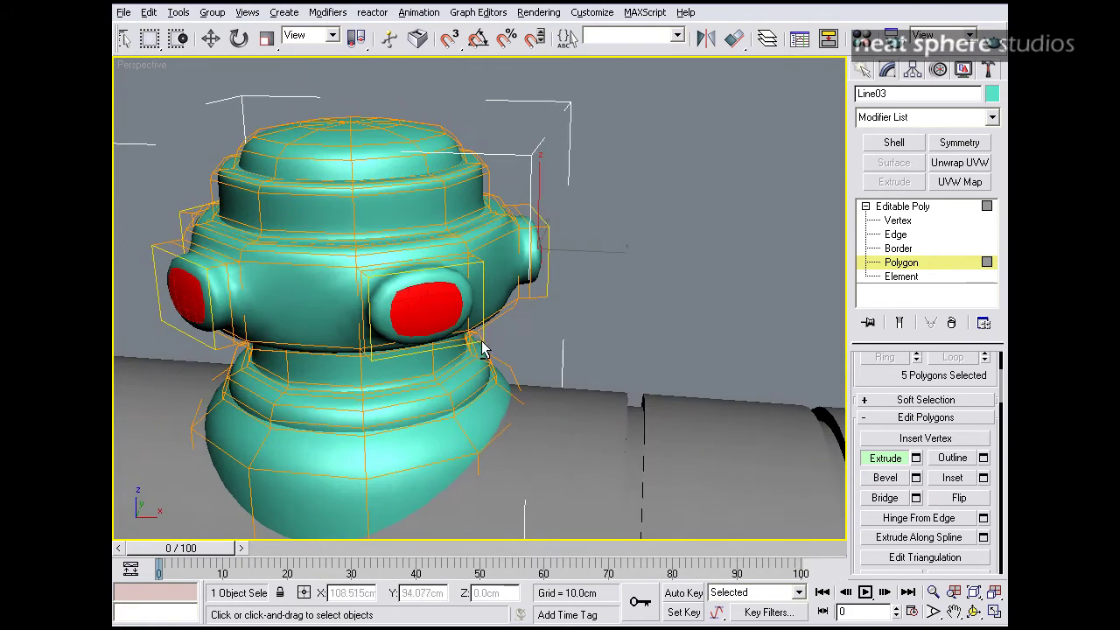
Step: Scale down the five extruded bump faces around their own local axes to taper the grip bumps
{"action": "left_click", "coordinate": [265, 37]}
{"action": "left_click", "coordinate": [332, 35]}
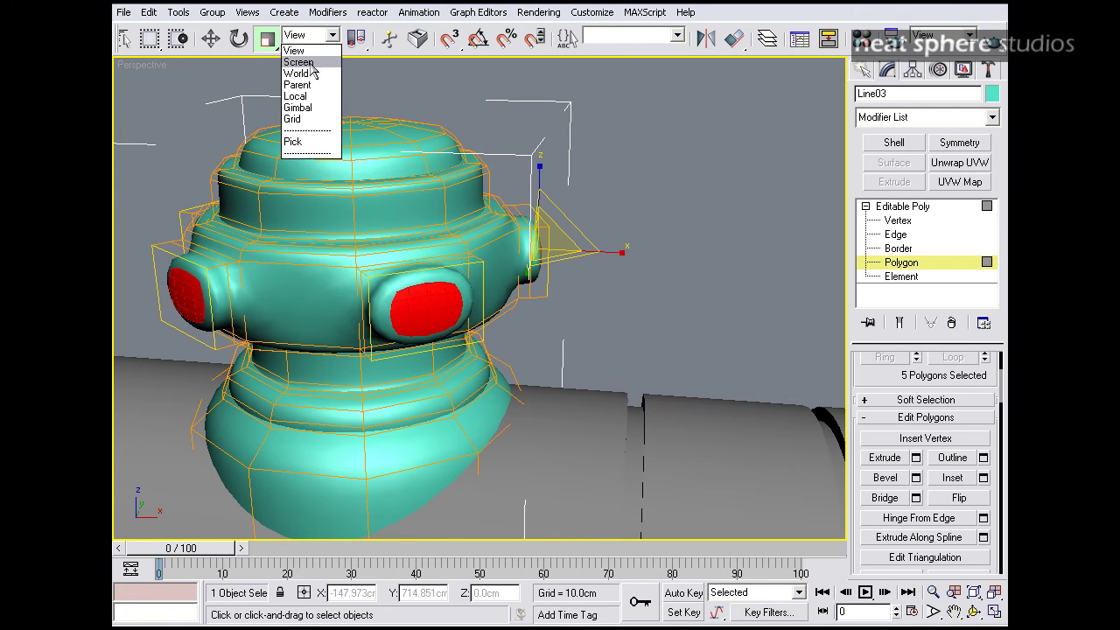
{"action": "left_click", "coordinate": [302, 96]}
{"action": "middle_click_drag", "start_coordinate": [300, 118], "coordinate": [493, 301], "text": "alt"}
{"action": "left_click_drag", "start_coordinate": [483, 287], "coordinate": [468, 363]}
{"action": "middle_click_drag", "start_coordinate": [467, 363], "coordinate": [443, 320], "text": "alt"}
{"action": "key", "text": "alt+z"}
{"action": "left_click_drag", "start_coordinate": [442, 320], "coordinate": [720, 272]}
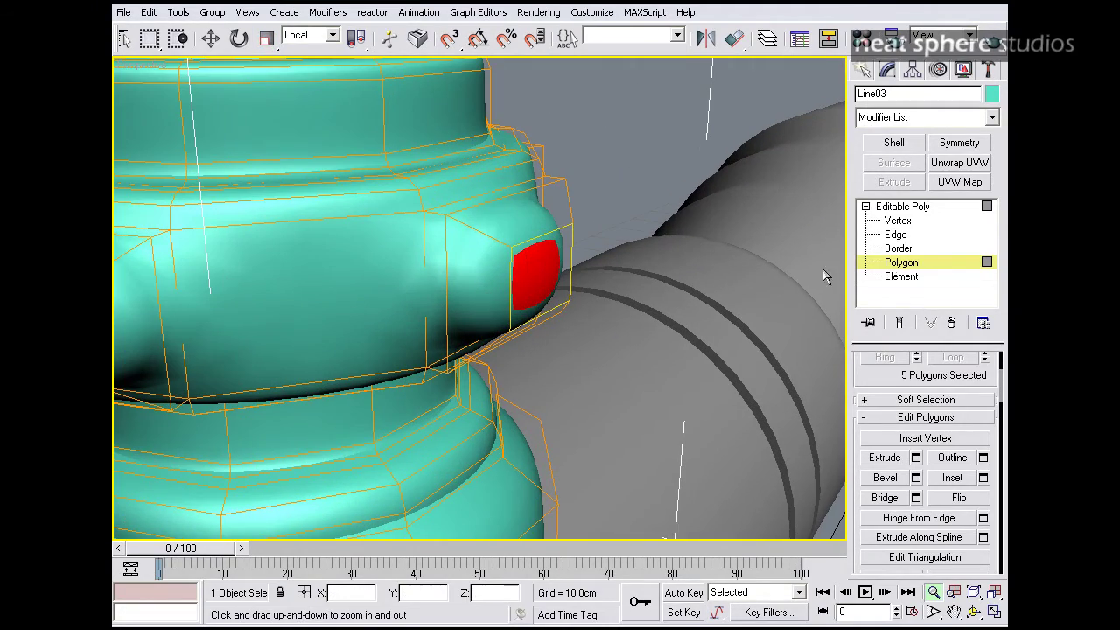
Step: Select the four edges around the base of one grip bump and set their crease to 1.0
{"action": "left_click", "coordinate": [897, 235]}
{"action": "left_click", "coordinate": [421, 255]}
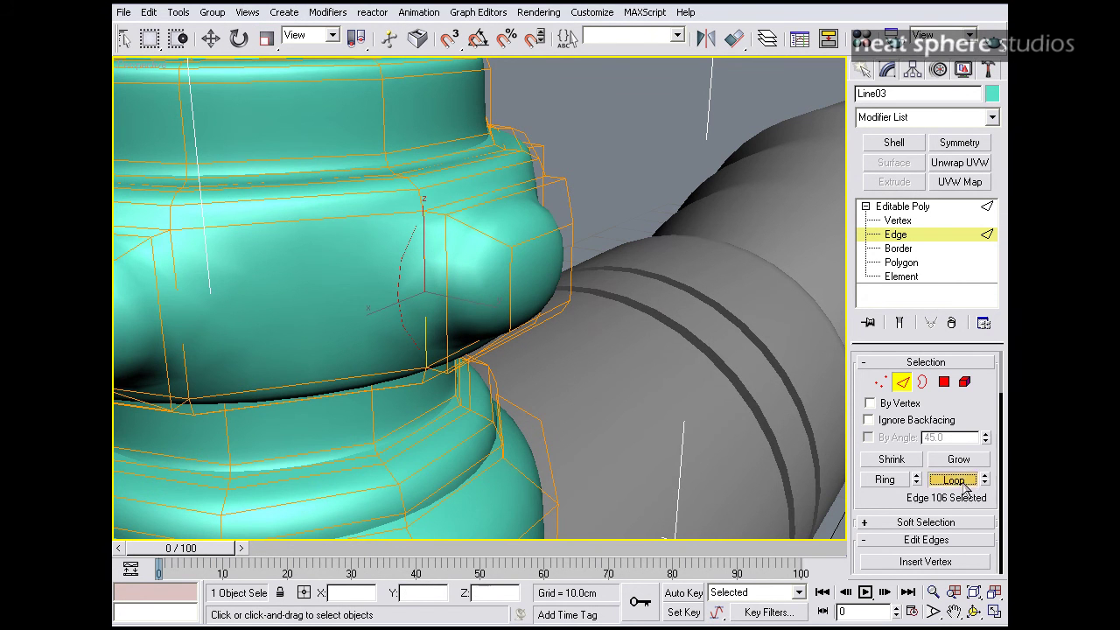
{"action": "middle_click_drag", "start_coordinate": [544, 306], "coordinate": [454, 229], "text": "alt"}
{"action": "left_click", "coordinate": [494, 373], "text": "ctrl"}
{"action": "middle_click_drag", "start_coordinate": [548, 378], "coordinate": [577, 446], "text": "alt"}
{"action": "left_click", "coordinate": [630, 278], "text": "ctrl"}
{"action": "middle_click_drag", "start_coordinate": [630, 278], "coordinate": [628, 326], "text": "alt"}
{"action": "left_click", "coordinate": [577, 236], "text": "ctrl"}
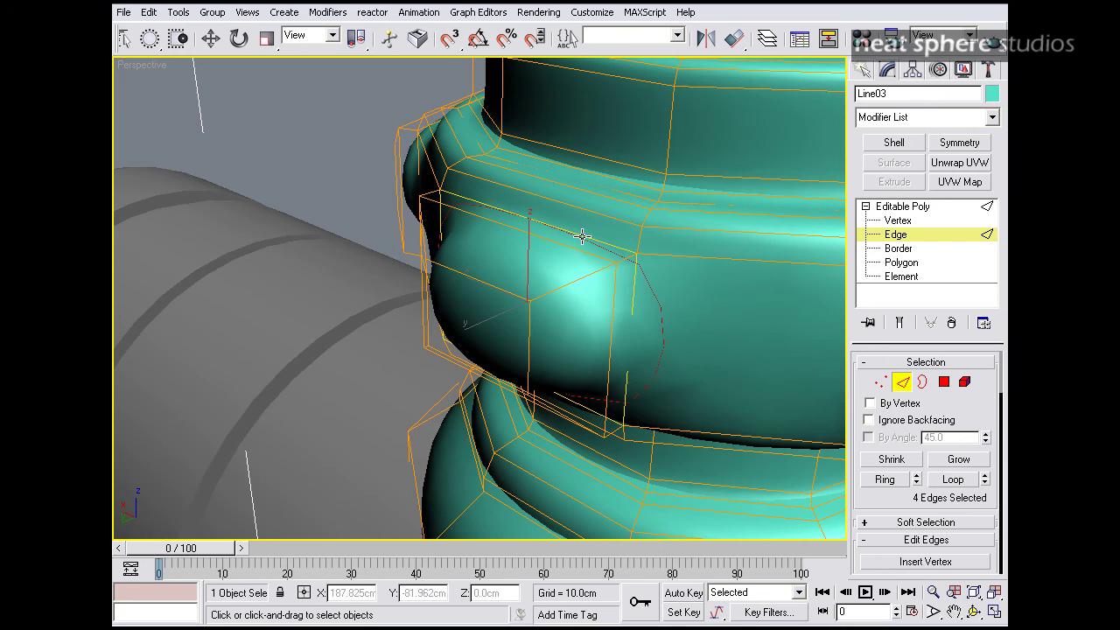
{"action": "scroll", "coordinate": [952, 497], "scroll_direction": "down", "scroll_amount": 5}
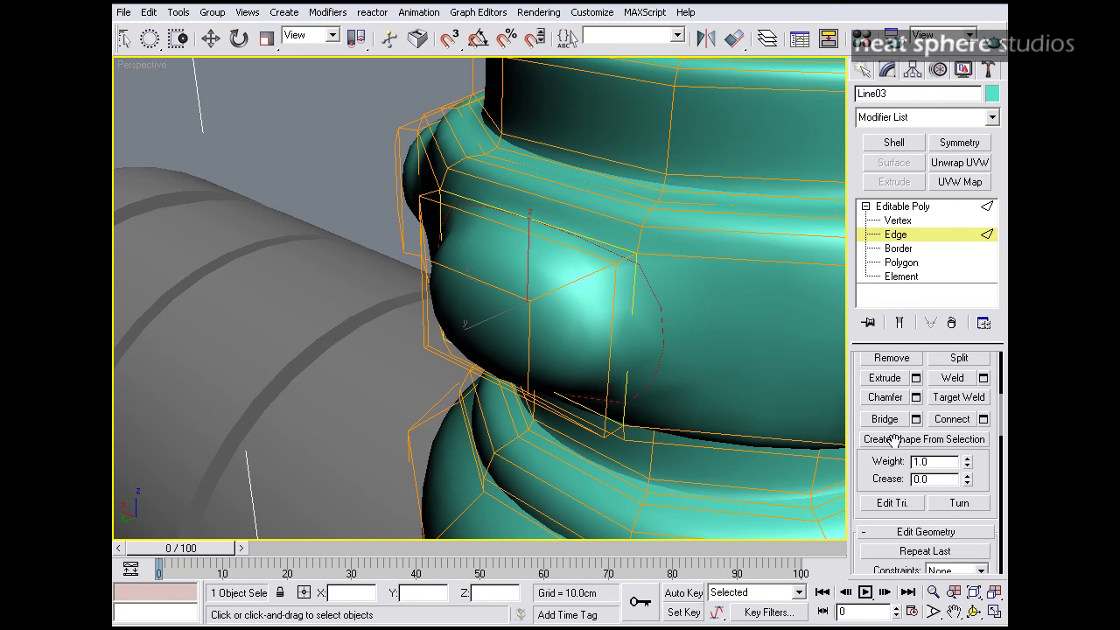
{"action": "left_click_drag", "start_coordinate": [968, 480], "coordinate": [950, 320]}
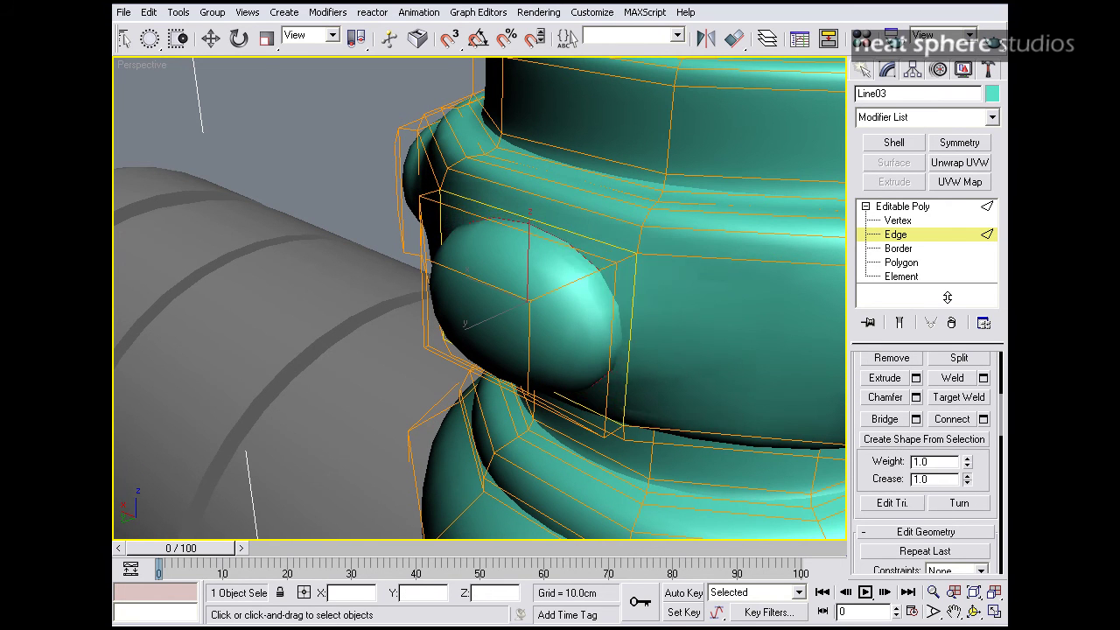
Step: Select the edges around the bases of two more grip bumps, crease them, and clear the selection
{"action": "middle_click_drag", "start_coordinate": [787, 372], "coordinate": [664, 340], "text": "alt"}
{"action": "left_click", "coordinate": [677, 341]}
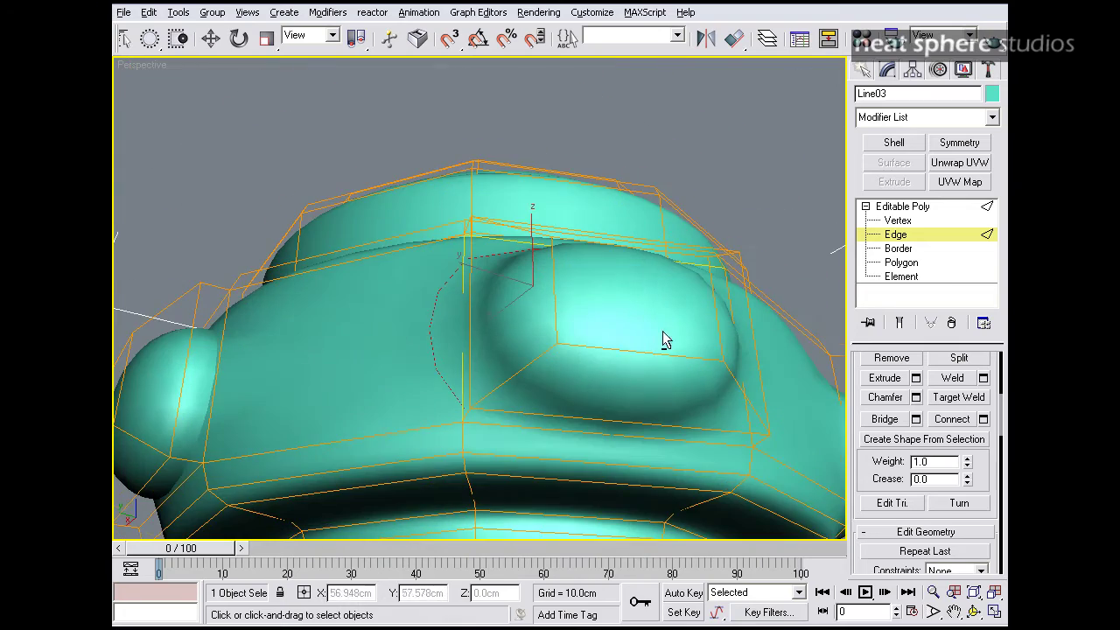
{"action": "middle_click_drag", "start_coordinate": [631, 422], "coordinate": [712, 382], "text": "alt"}
{"action": "scroll", "coordinate": [772, 355], "scroll_direction": "down", "scroll_amount": 5}
{"action": "scroll", "coordinate": [668, 368], "scroll_direction": "up", "scroll_amount": 4}
{"action": "right_click", "coordinate": [667, 368]}
{"action": "scroll", "coordinate": [673, 370], "scroll_direction": "up", "scroll_amount": 3}
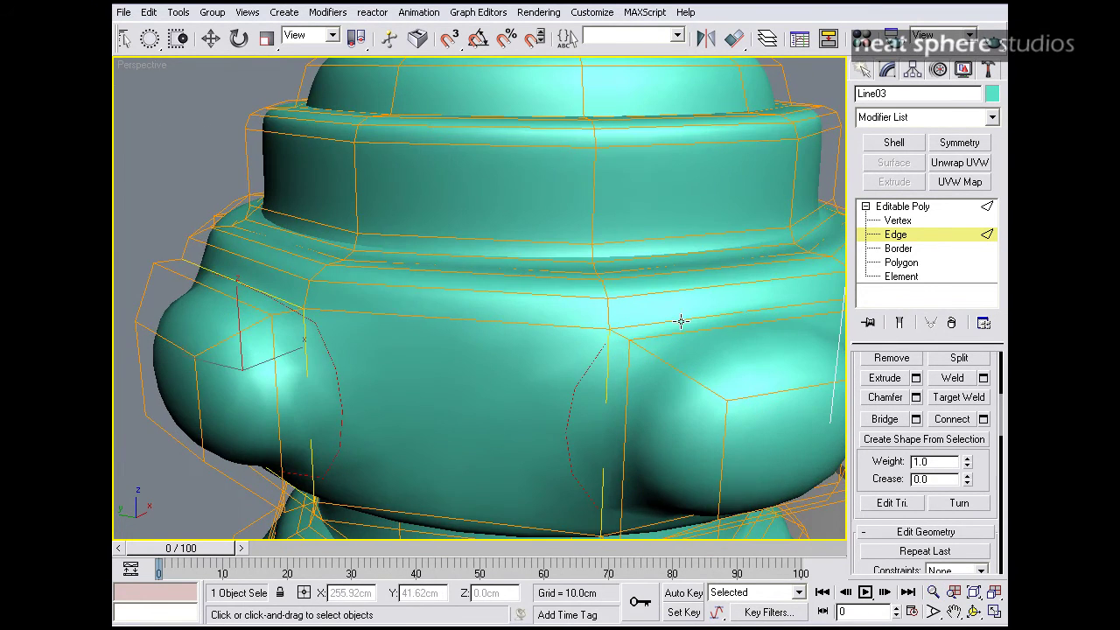
{"action": "middle_click_drag", "start_coordinate": [700, 380], "coordinate": [645, 323], "text": "alt"}
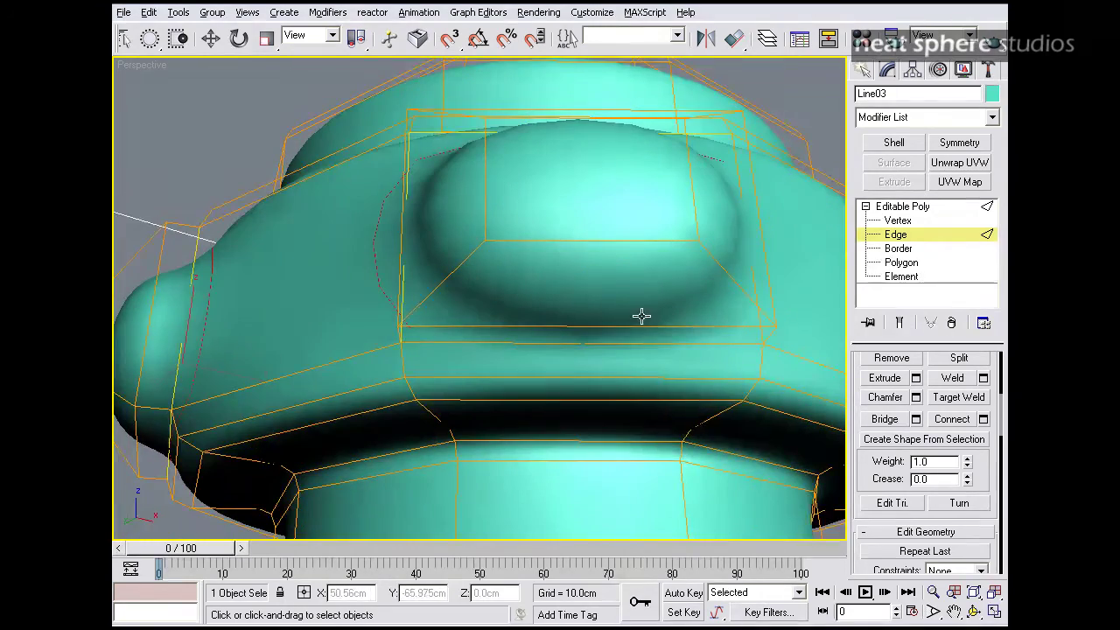
{"action": "middle_click_drag", "start_coordinate": [743, 343], "coordinate": [703, 402], "text": "alt"}
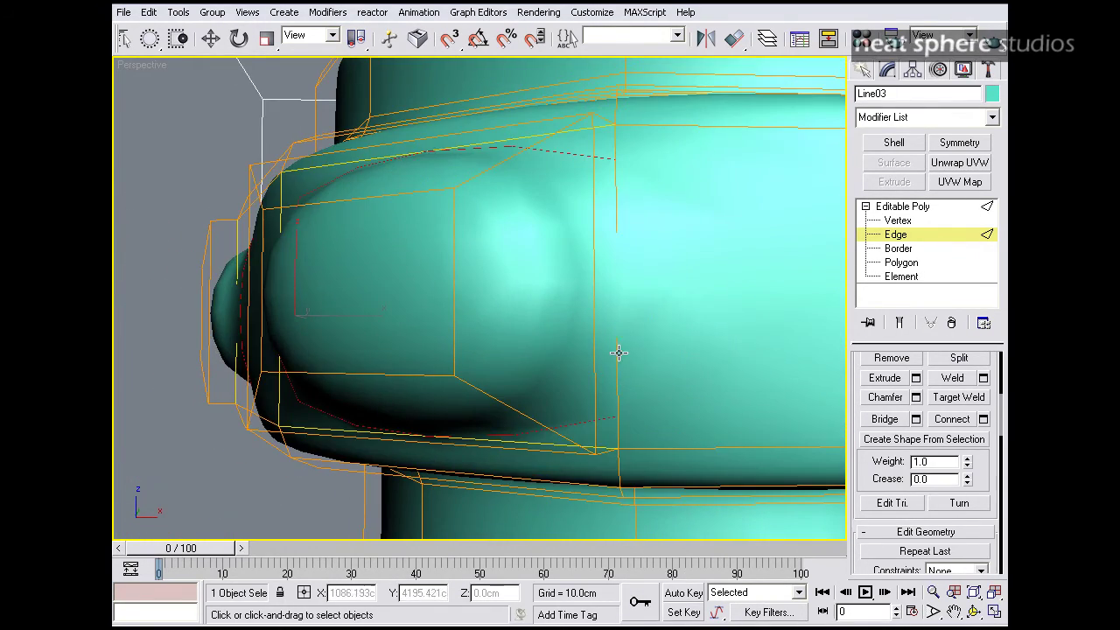
{"action": "key", "text": "alt+z"}
{"action": "scroll", "coordinate": [687, 341], "scroll_direction": "down", "scroll_amount": 3}
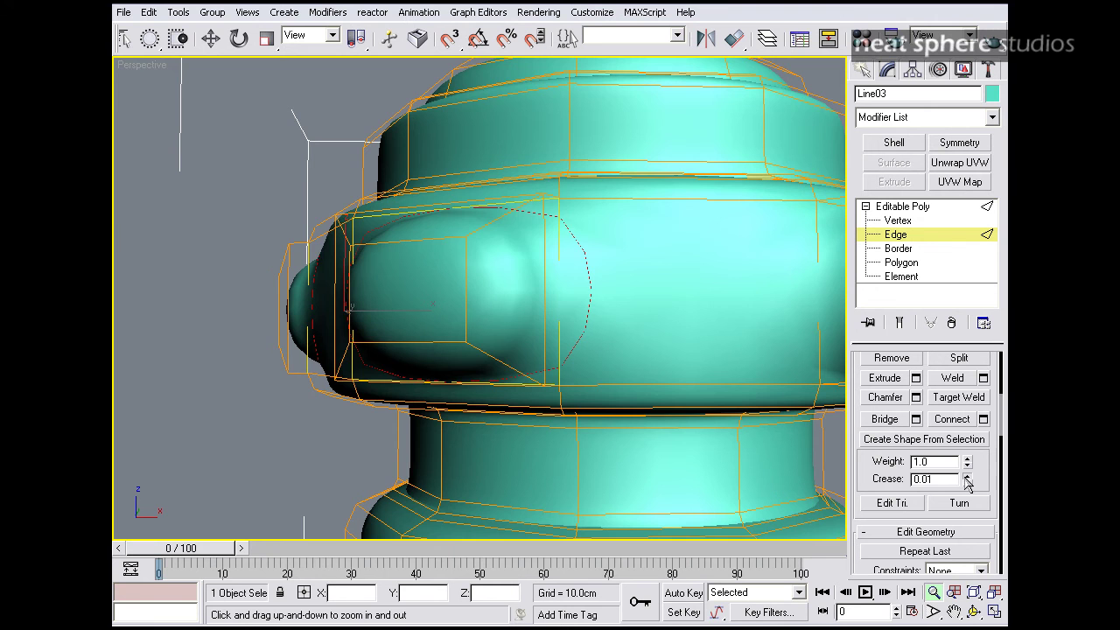
{"action": "left_click_drag", "start_coordinate": [967, 480], "coordinate": [953, 377]}
{"action": "right_click", "coordinate": [353, 274]}
{"action": "left_click", "coordinate": [270, 168]}
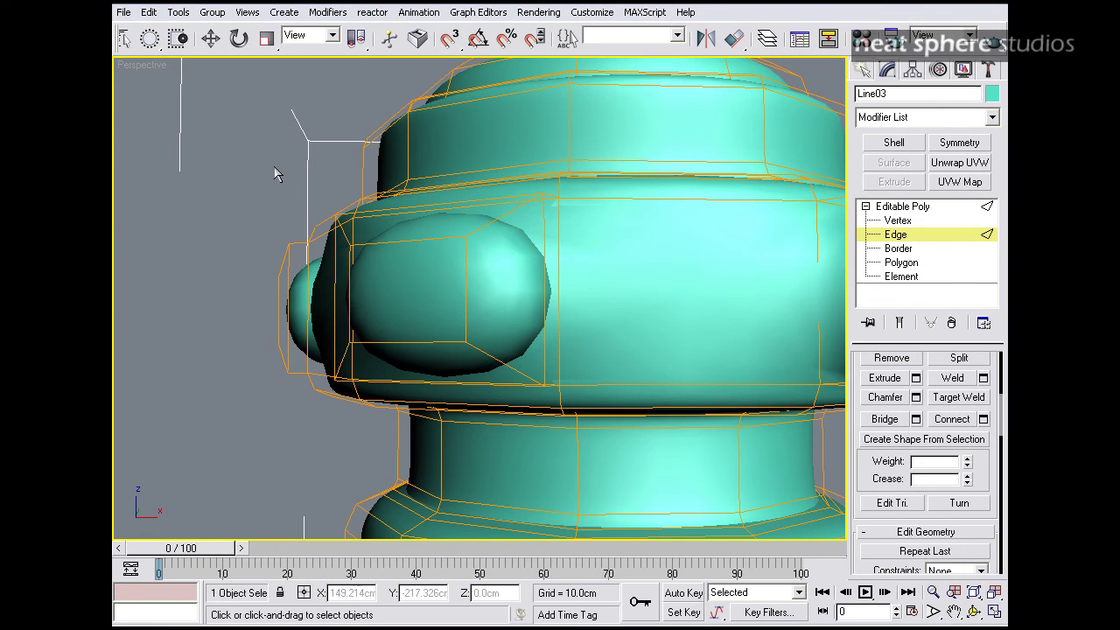
Step: Select and crease the base edges of the remaining grip bumps, then leave edge editing
{"action": "middle_click_drag", "start_coordinate": [570, 234], "coordinate": [623, 313], "text": "alt"}
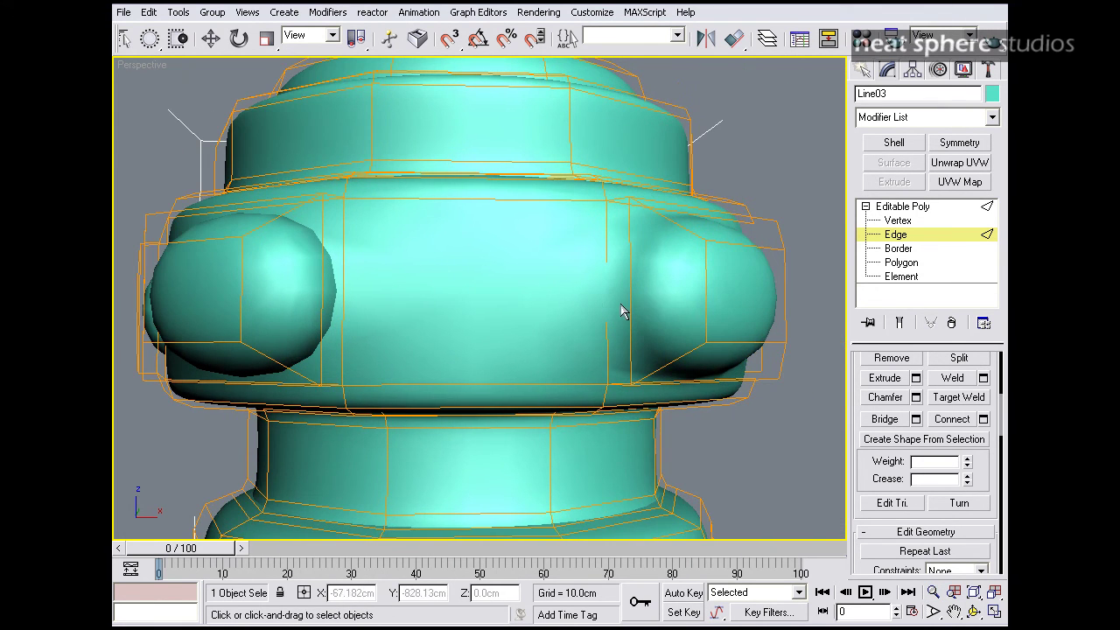
{"action": "left_click", "coordinate": [606, 254]}
{"action": "middle_click_drag", "start_coordinate": [720, 290], "coordinate": [707, 270], "text": "alt"}
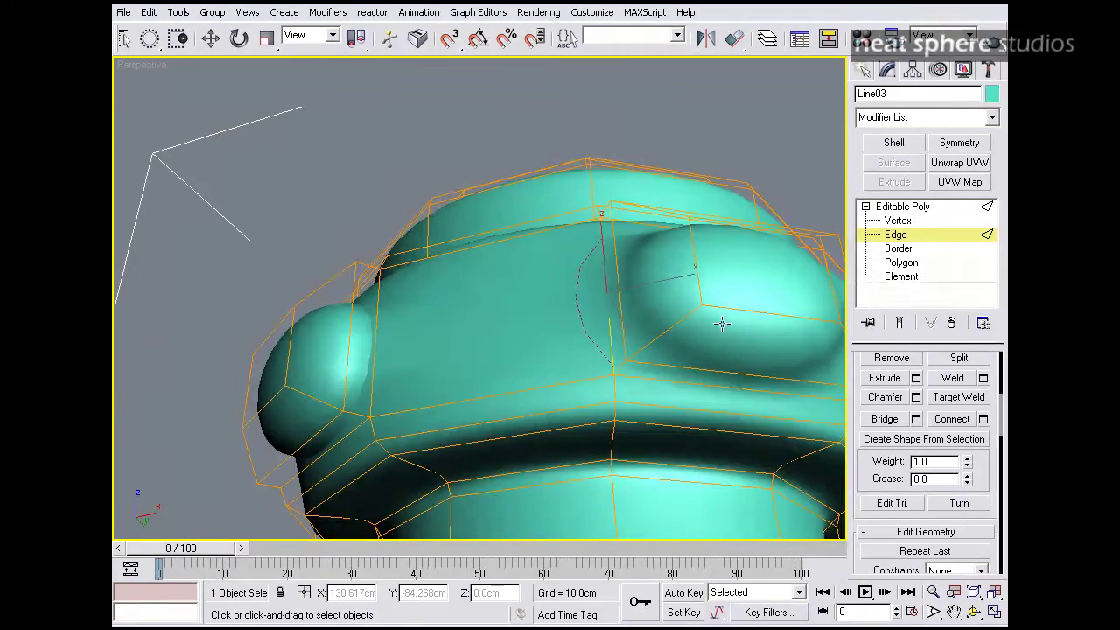
{"action": "left_click", "coordinate": [736, 388], "text": "ctrl"}
{"action": "middle_click_drag", "start_coordinate": [758, 315], "coordinate": [598, 215], "text": "alt"}
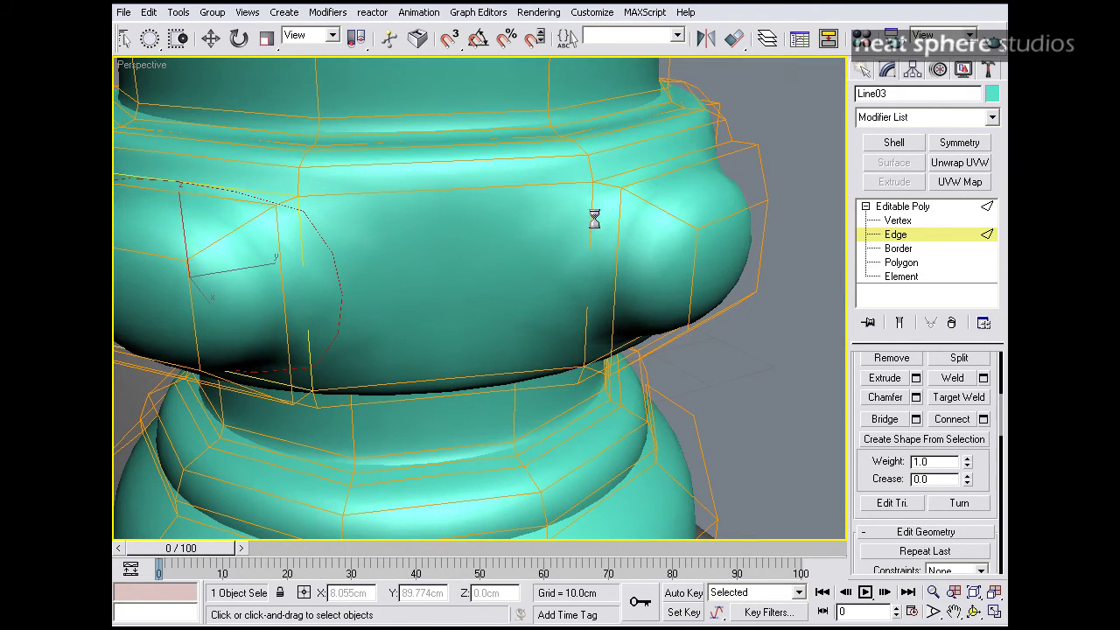
{"action": "middle_click_drag", "start_coordinate": [625, 180], "coordinate": [632, 215], "text": "alt"}
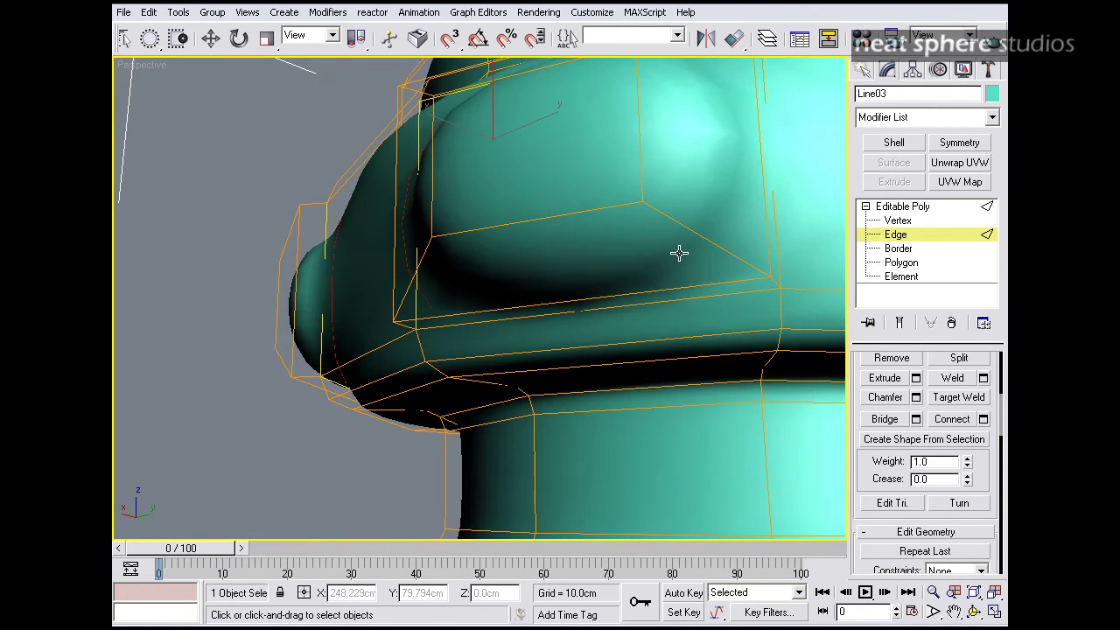
{"action": "left_click", "coordinate": [722, 298], "text": "ctrl"}
{"action": "left_click", "coordinate": [774, 236], "text": "ctrl"}
{"action": "middle_click_drag", "start_coordinate": [775, 236], "coordinate": [757, 240], "text": "alt"}
{"action": "key", "text": "alt+z"}
{"action": "scroll", "coordinate": [732, 229], "scroll_direction": "down", "scroll_amount": 3}
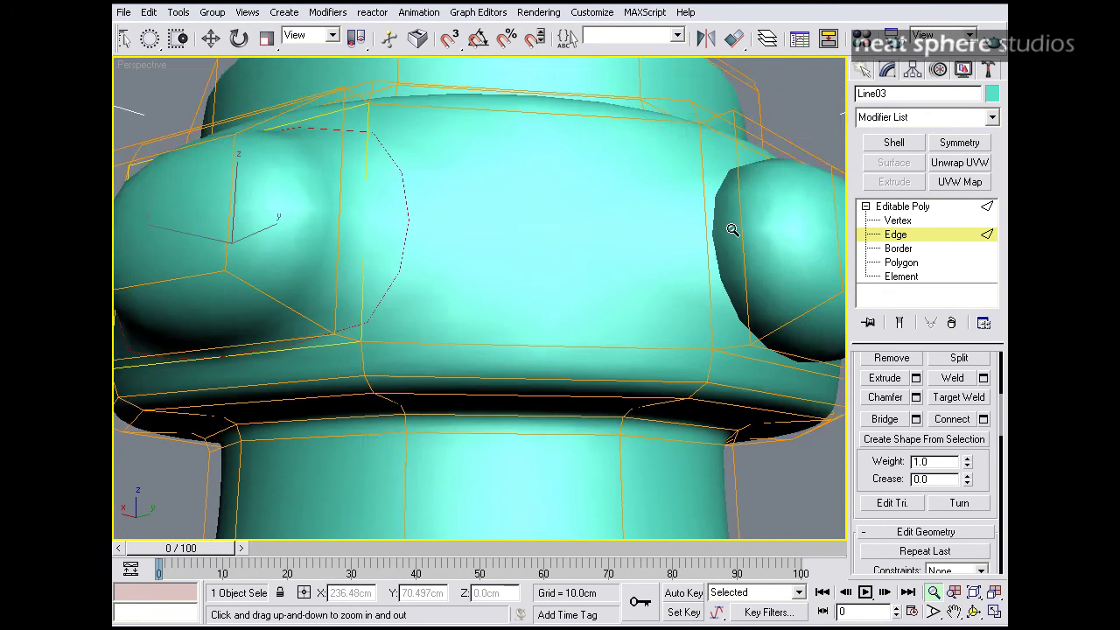
{"action": "scroll", "coordinate": [732, 230], "scroll_direction": "up", "scroll_amount": 3}
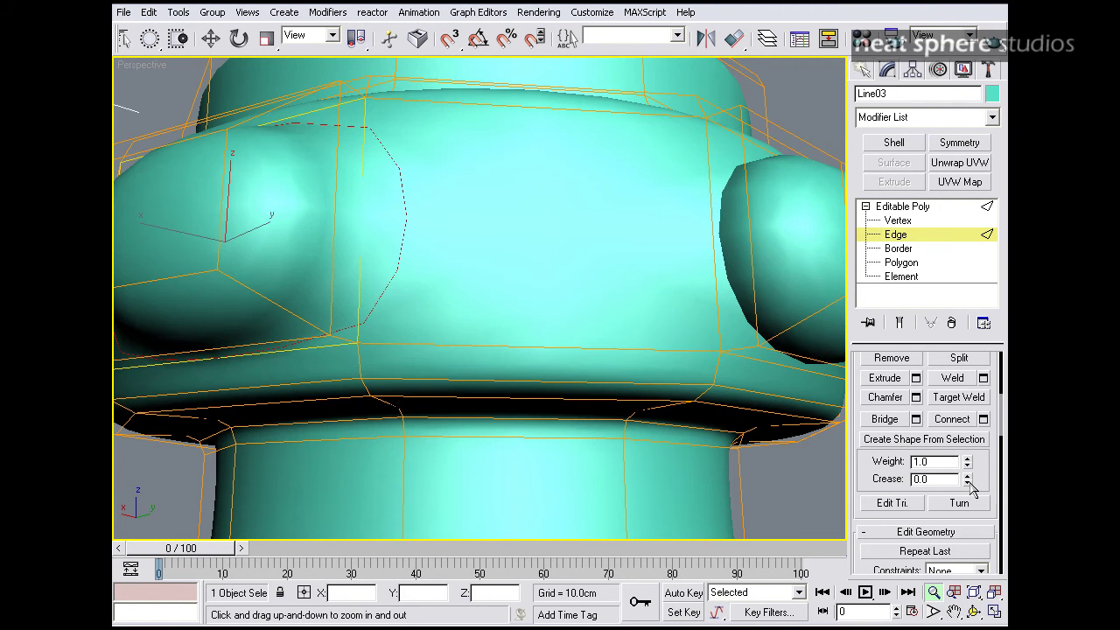
{"action": "left_click_drag", "start_coordinate": [968, 481], "coordinate": [967, 437]}
{"action": "left_click", "coordinate": [893, 235]}
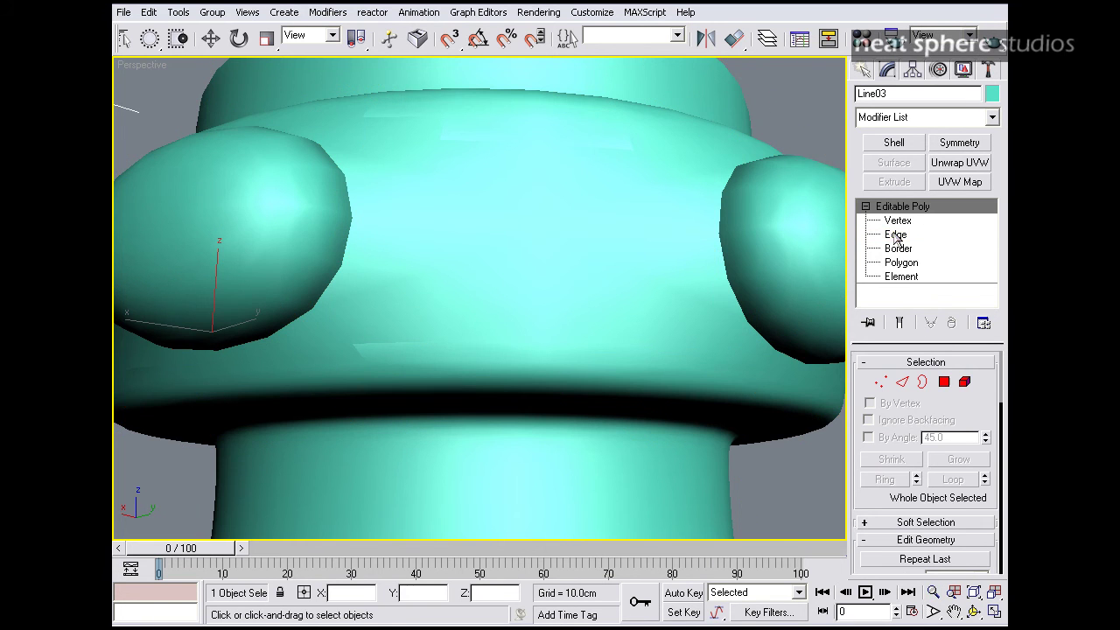
Step: Assign the 01 - Default material to the knob and close the Material Editor
{"action": "scroll", "coordinate": [522, 200], "scroll_direction": "down", "scroll_amount": 5}
{"action": "middle_click_drag", "start_coordinate": [427, 264], "coordinate": [537, 337], "text": "alt"}
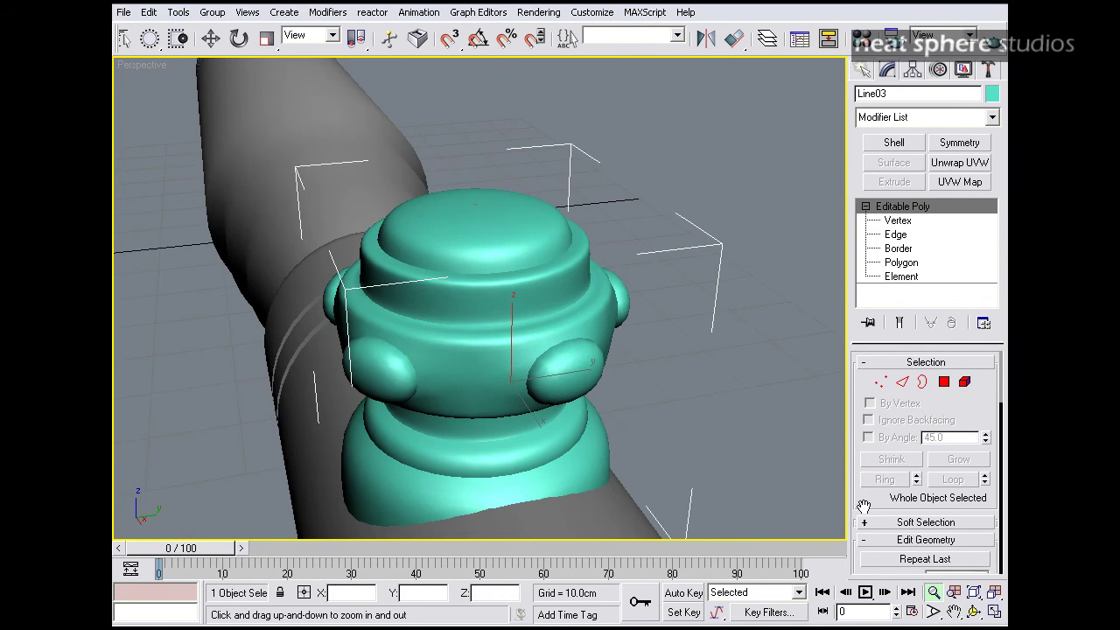
{"action": "scroll", "coordinate": [864, 507], "scroll_direction": "down", "scroll_amount": 10}
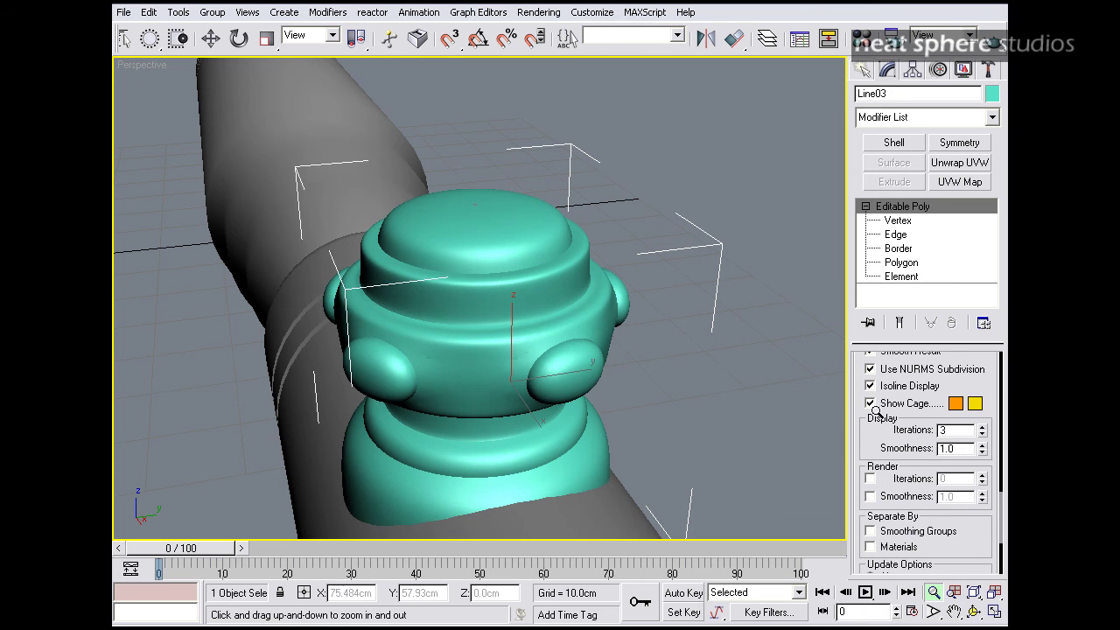
{"action": "middle_click_drag", "start_coordinate": [455, 378], "coordinate": [560, 376], "text": "alt"}
{"action": "scroll", "coordinate": [503, 323], "scroll_direction": "down", "scroll_amount": 5}
{"action": "scroll", "coordinate": [495, 330], "scroll_direction": "down", "scroll_amount": 2}
{"action": "scroll", "coordinate": [534, 323], "scroll_direction": "up", "scroll_amount": 3}
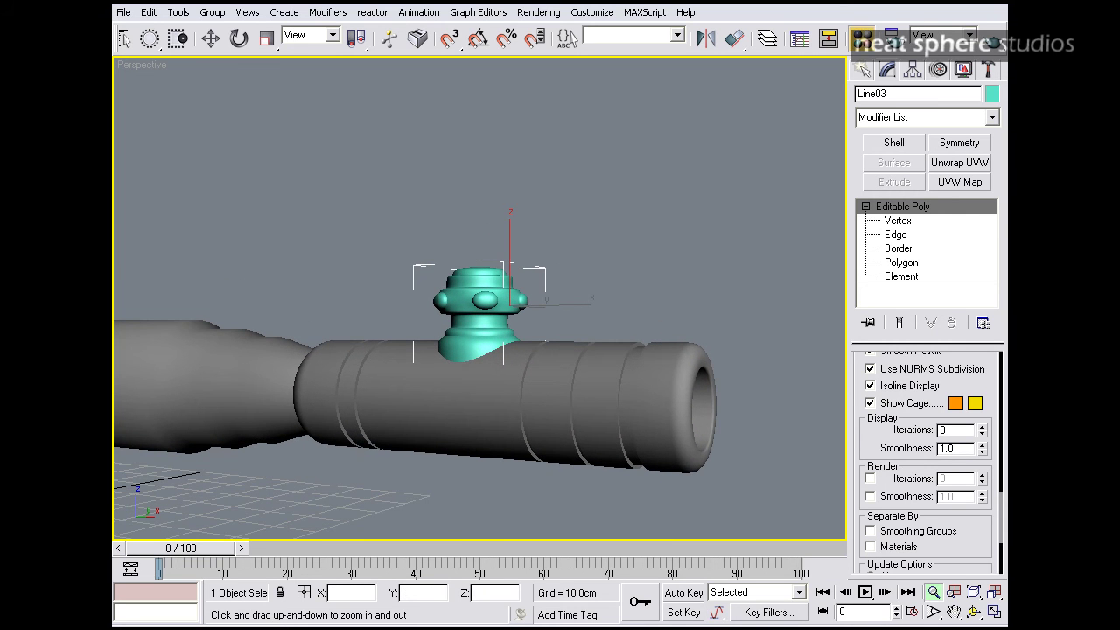
{"action": "left_click", "coordinate": [861, 39]}
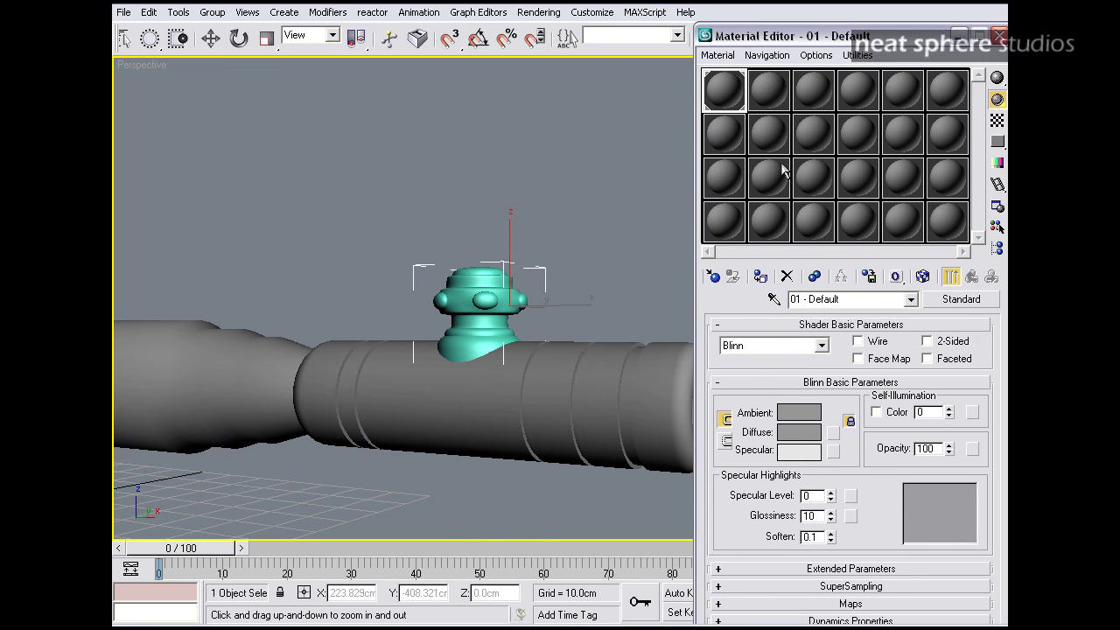
{"action": "left_click", "coordinate": [761, 277]}
{"action": "left_click_drag", "start_coordinate": [928, 38], "coordinate": [895, 49]}
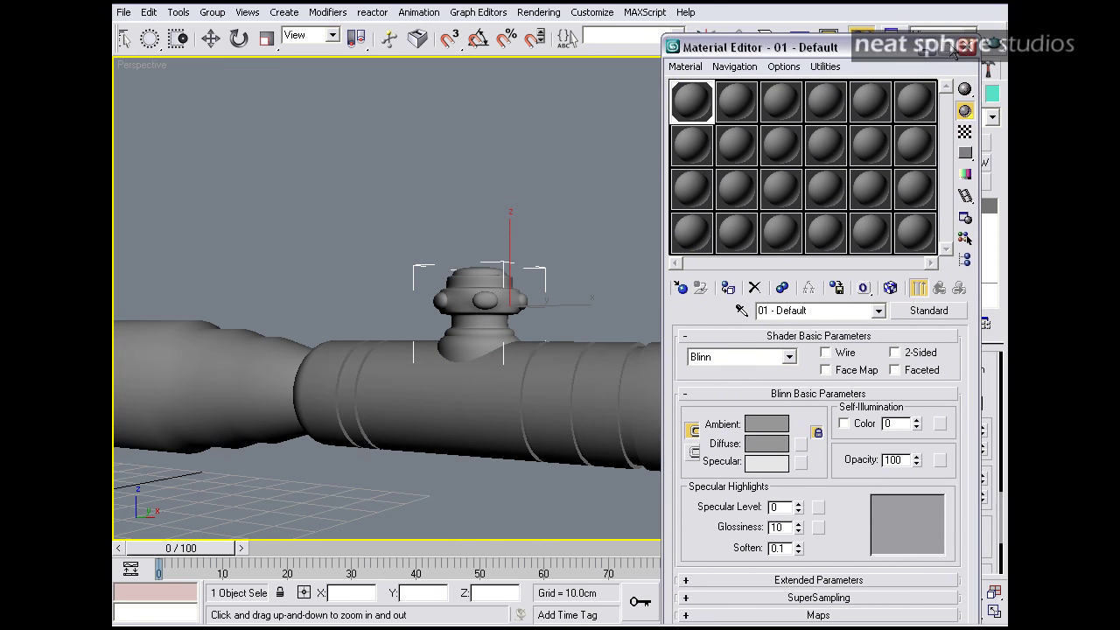
{"action": "left_click", "coordinate": [966, 48]}
{"action": "mouse_move", "coordinate": [665, 304]}
{"action": "middle_mouse_down", "text": "alt"}
{"action": "mouse_move", "coordinate": [548, 292]}
{"action": "mouse_move", "coordinate": [807, 310]}
{"action": "mouse_move", "coordinate": [667, 309]}
{"action": "middle_mouse_up", "text": "alt"}
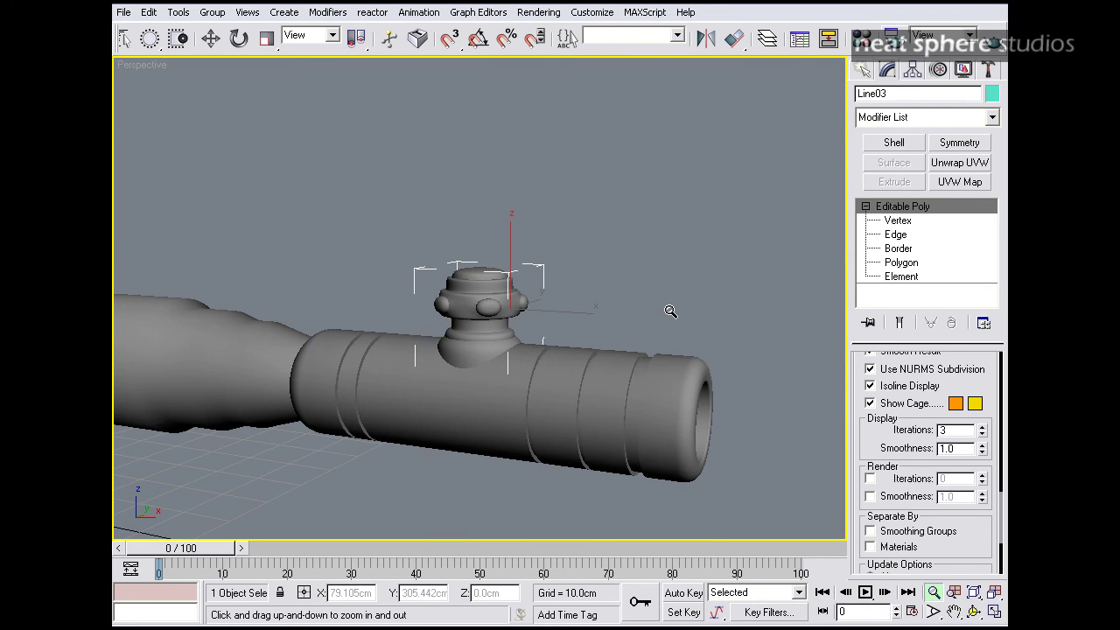
Step: Set the knob's display iterations to 0 and enable separate render iterations and render smoothness
{"action": "left_click_drag", "start_coordinate": [863, 446], "coordinate": [869, 410]}
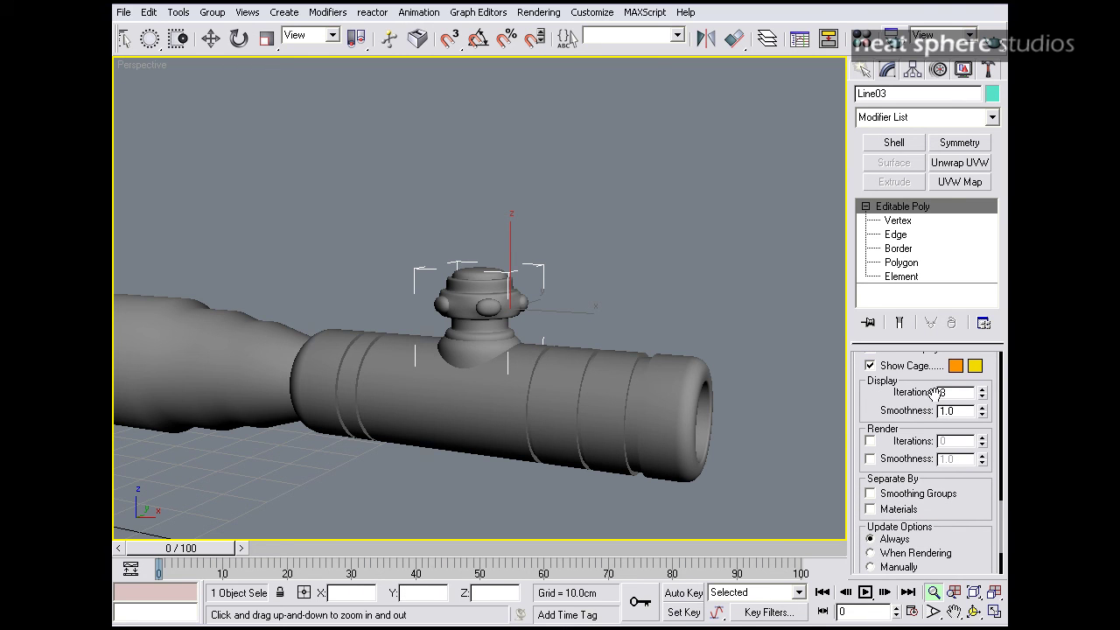
{"action": "left_click", "coordinate": [981, 396]}
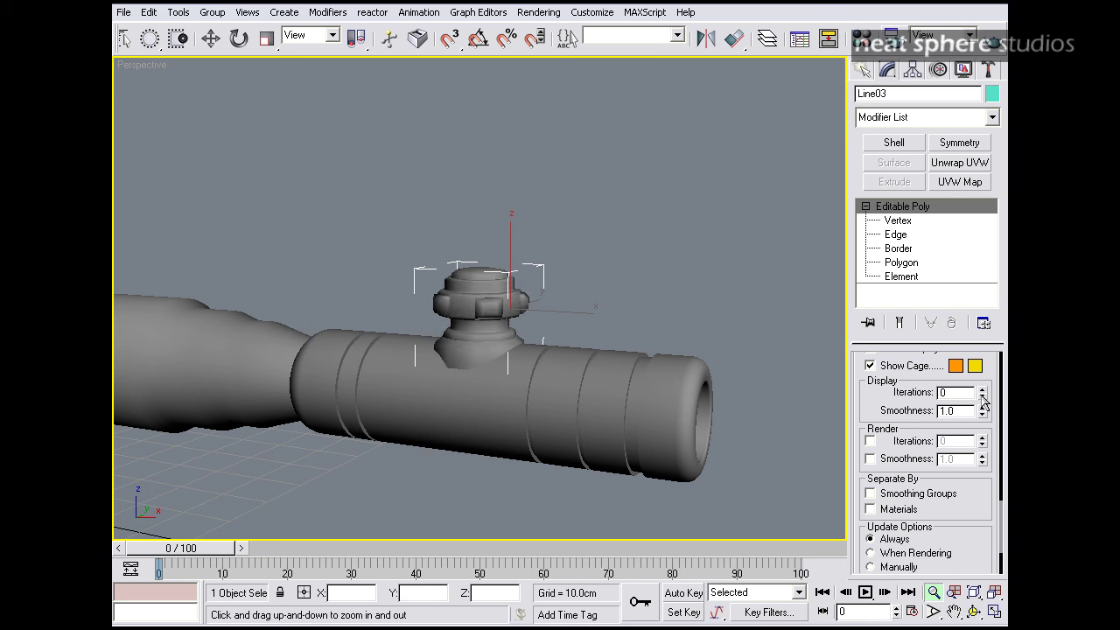
{"action": "left_click", "coordinate": [869, 442]}
{"action": "left_click", "coordinate": [869, 458]}
Step: Render the Perspective view close up on the knob to check its subdivision smoothing
{"action": "mouse_move", "coordinate": [639, 279]}
{"action": "left_mouse_down"}
{"action": "mouse_move", "coordinate": [635, 265]}
{"action": "mouse_move", "coordinate": [648, 259]}
{"action": "left_mouse_up"}
{"action": "scroll", "coordinate": [648, 259], "scroll_direction": "up", "scroll_amount": 3}
{"action": "middle_click_drag", "start_coordinate": [668, 286], "coordinate": [697, 288], "text": "alt"}
{"action": "scroll", "coordinate": [701, 281], "scroll_direction": "up", "scroll_amount": 2}
{"action": "key", "text": "shift+q"}
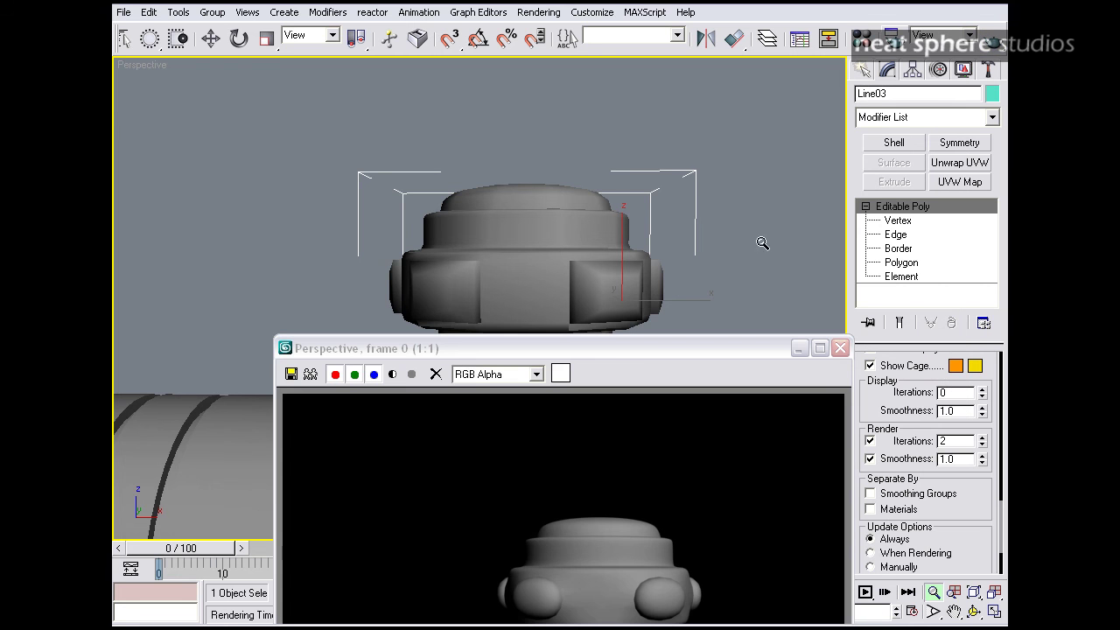
{"action": "left_click_drag", "start_coordinate": [735, 353], "coordinate": [606, 270]}
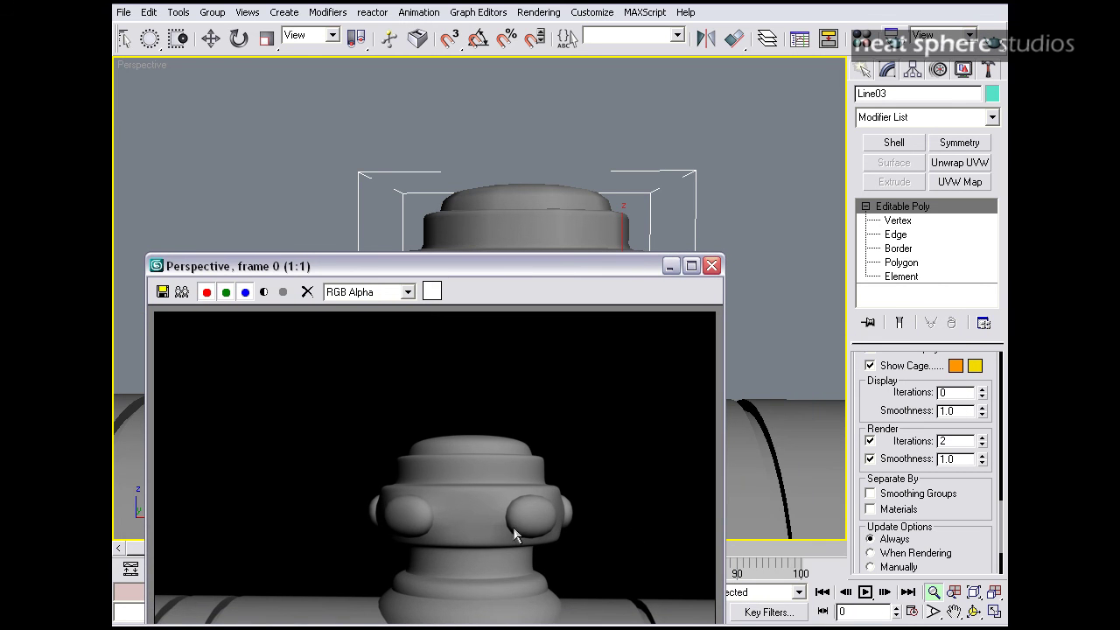
Step: Raise the knob's render iterations to 3 and render the Perspective view again, keeping the result beside the model
{"action": "left_click", "coordinate": [982, 437]}
{"action": "left_click", "coordinate": [992, 39]}
{"action": "left_click_drag", "start_coordinate": [592, 272], "coordinate": [403, 87]}
{"action": "scroll", "coordinate": [626, 289], "scroll_direction": "up", "scroll_amount": 5}
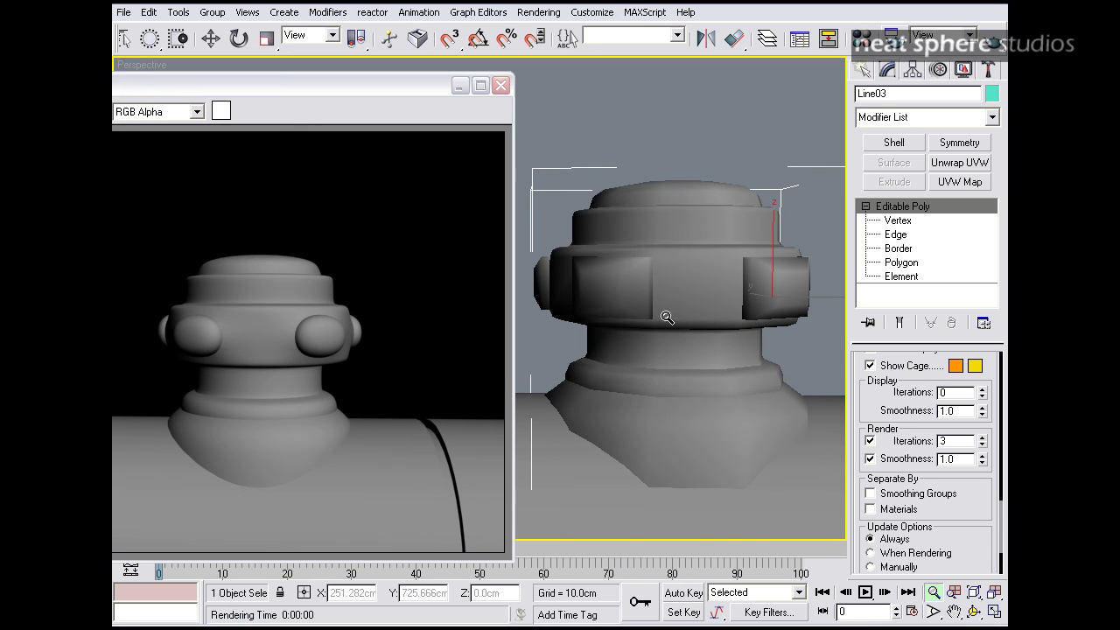
Step: Set the knob's display iterations to 1 and close the rendered frame
{"action": "left_click", "coordinate": [981, 388]}
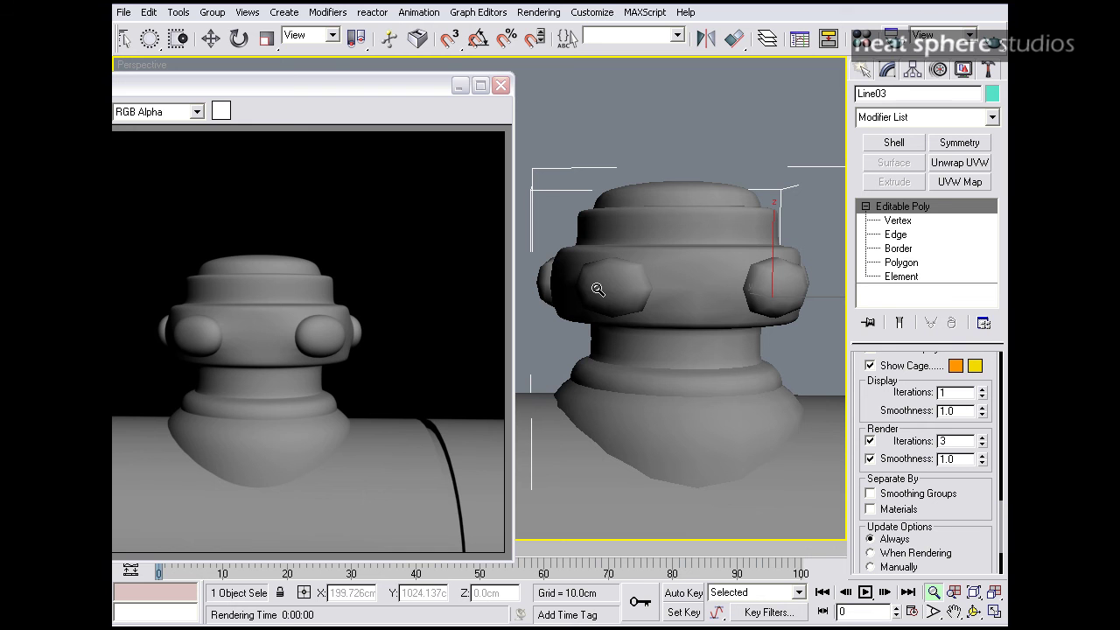
{"action": "left_click", "coordinate": [500, 84]}
{"action": "scroll", "coordinate": [647, 208], "scroll_direction": "down", "scroll_amount": 5}
{"action": "scroll", "coordinate": [647, 209], "scroll_direction": "down", "scroll_amount": 6}
{"action": "right_click", "coordinate": [686, 228]}
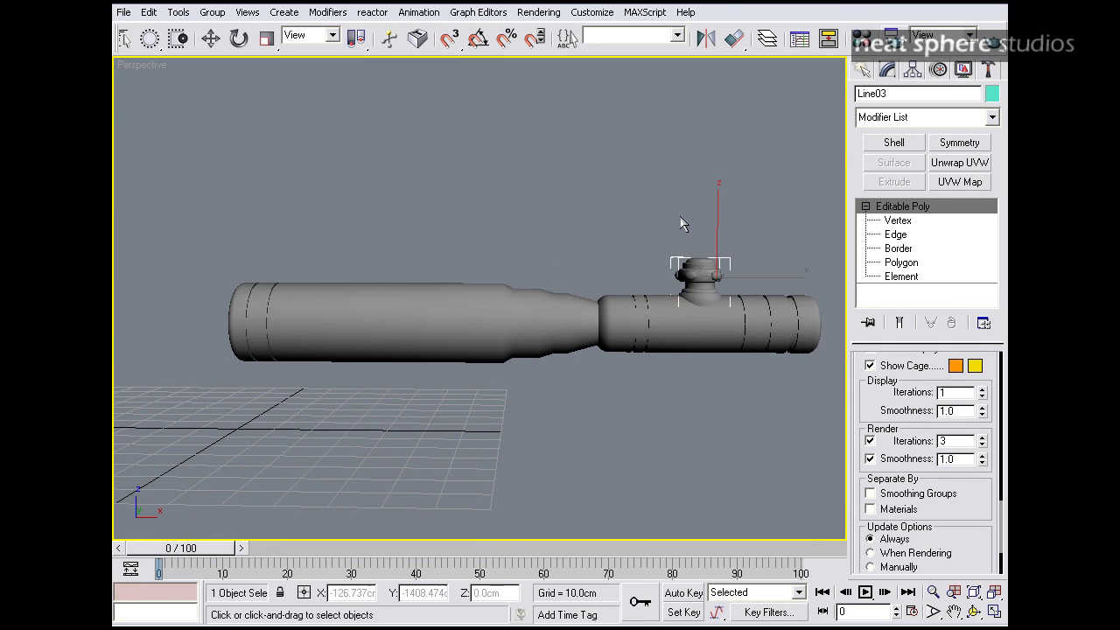
Step: Deselect the knob and show the scope shaded with edged faces in the Perspective view
{"action": "left_click", "coordinate": [680, 224]}
{"action": "key", "text": "F3"}
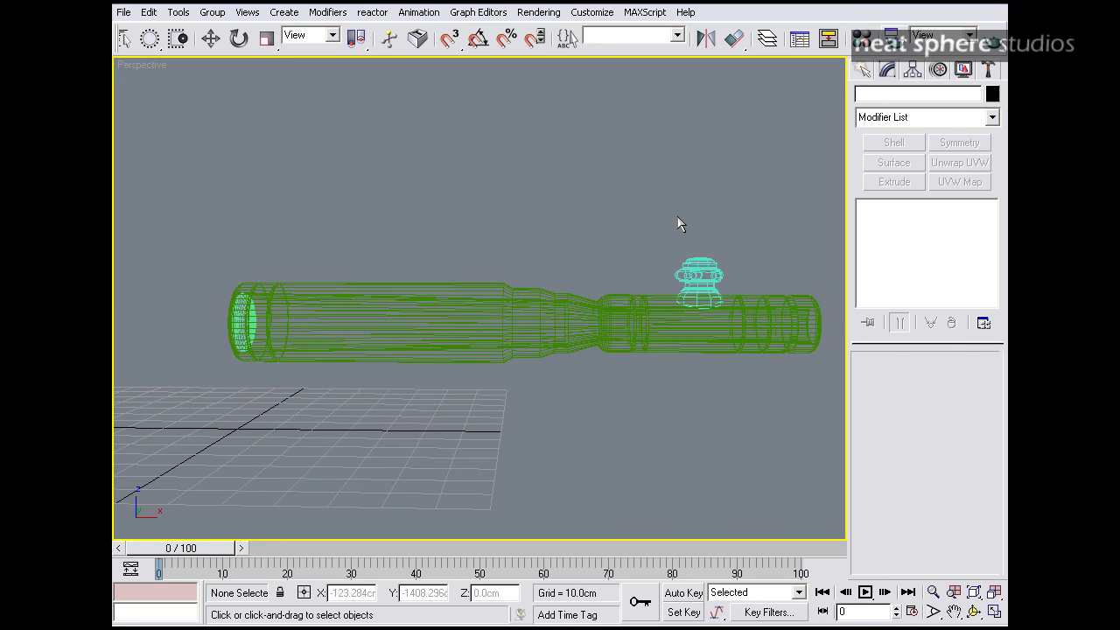
{"action": "key", "text": "F3"}
{"action": "key", "text": "F4"}
{"action": "key", "text": "F4"}
{"action": "mouse_move", "coordinate": [698, 328]}
{"action": "middle_mouse_down"}
{"action": "mouse_move", "coordinate": [669, 318]}
{"action": "mouse_move", "coordinate": [662, 295]}
{"action": "mouse_move", "coordinate": [690, 307]}
{"action": "middle_mouse_up"}
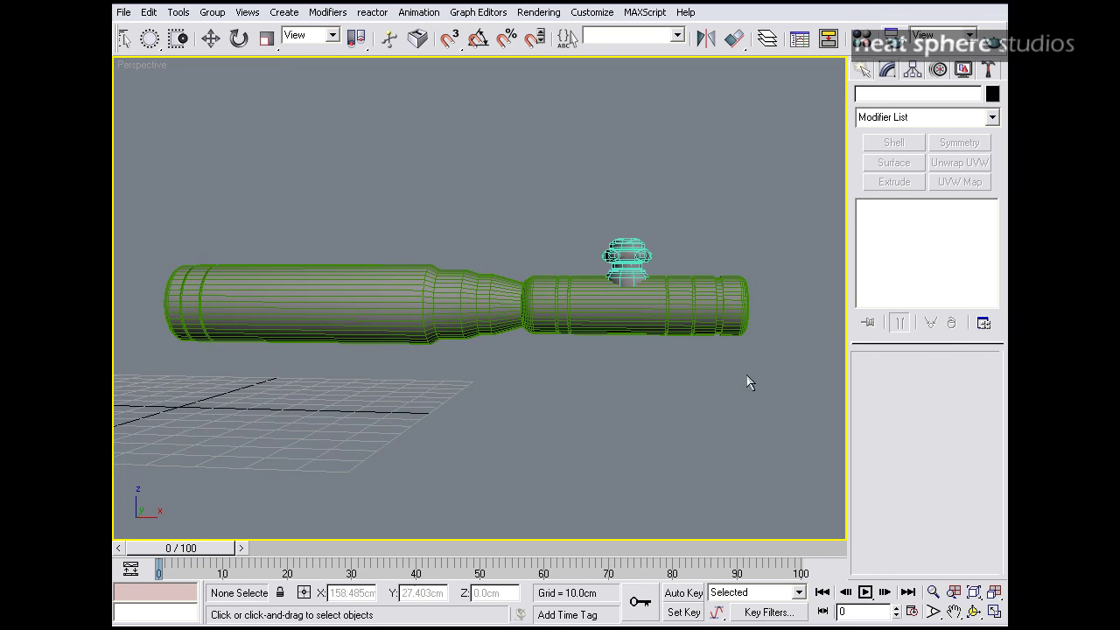
Step: Return to the four-viewport layout and frame the scope's mount in the Front view's reference image
{"action": "left_click", "coordinate": [994, 611]}
{"action": "key", "text": "alt+z"}
{"action": "left_click_drag", "start_coordinate": [695, 219], "coordinate": [657, 199]}
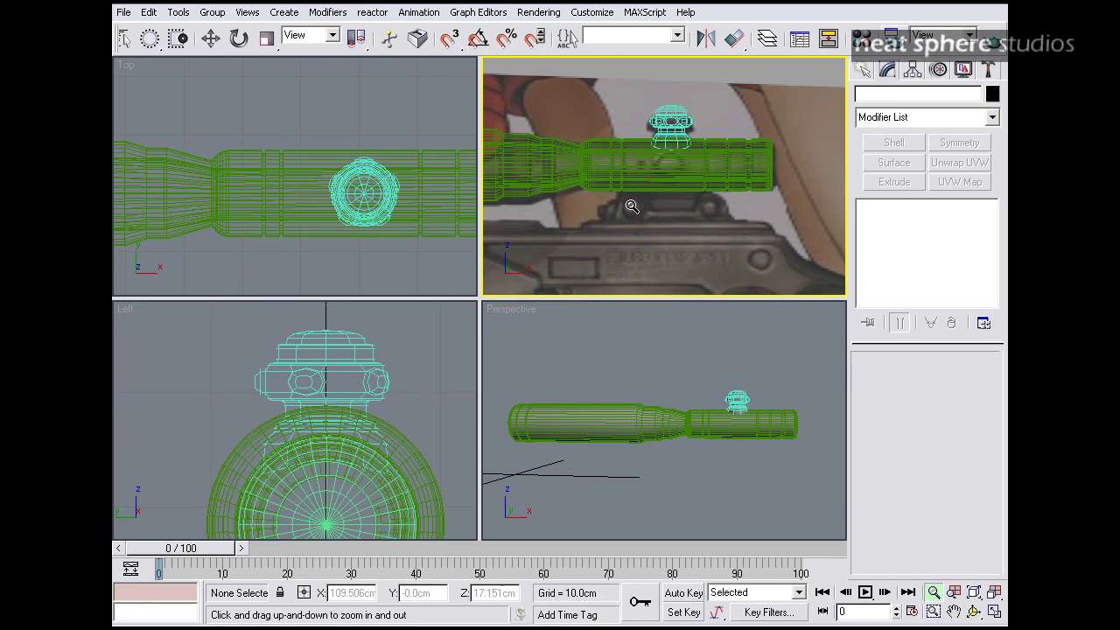